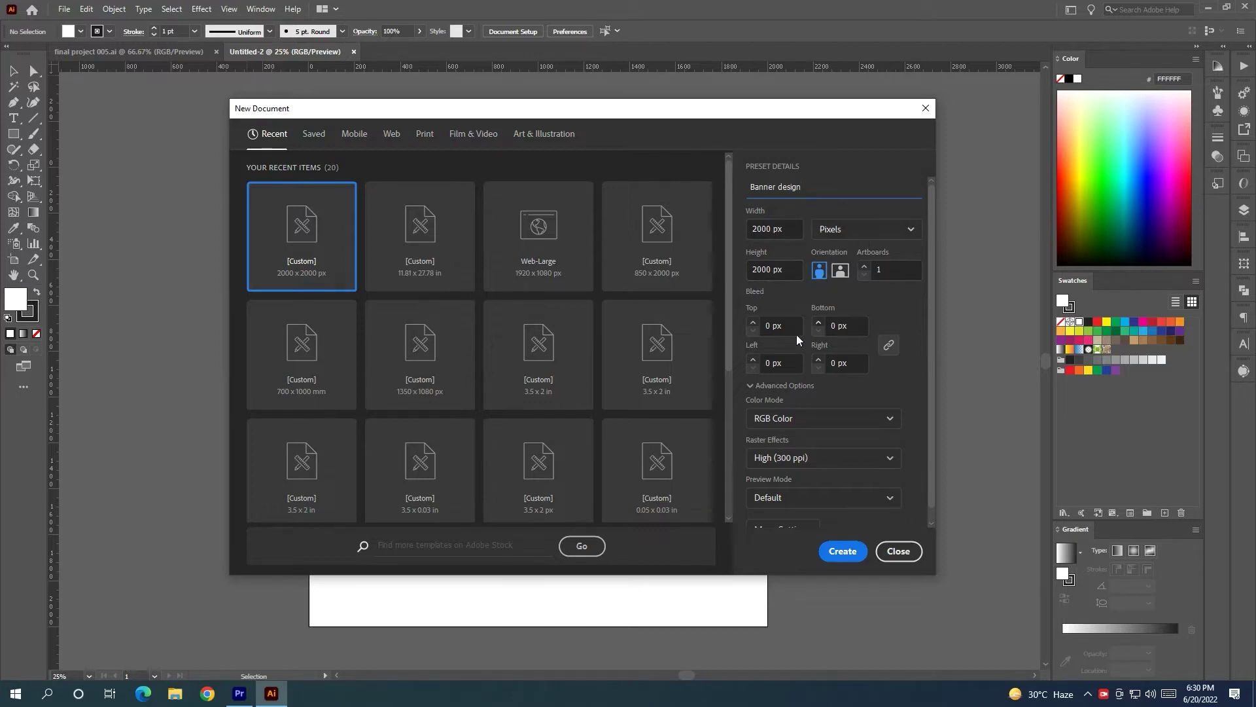
Create the 2000 by 2000 px Banner design document with RGB Color mode and 300 ppi raster effects
click(871, 425)
click(860, 443)
click(844, 552)
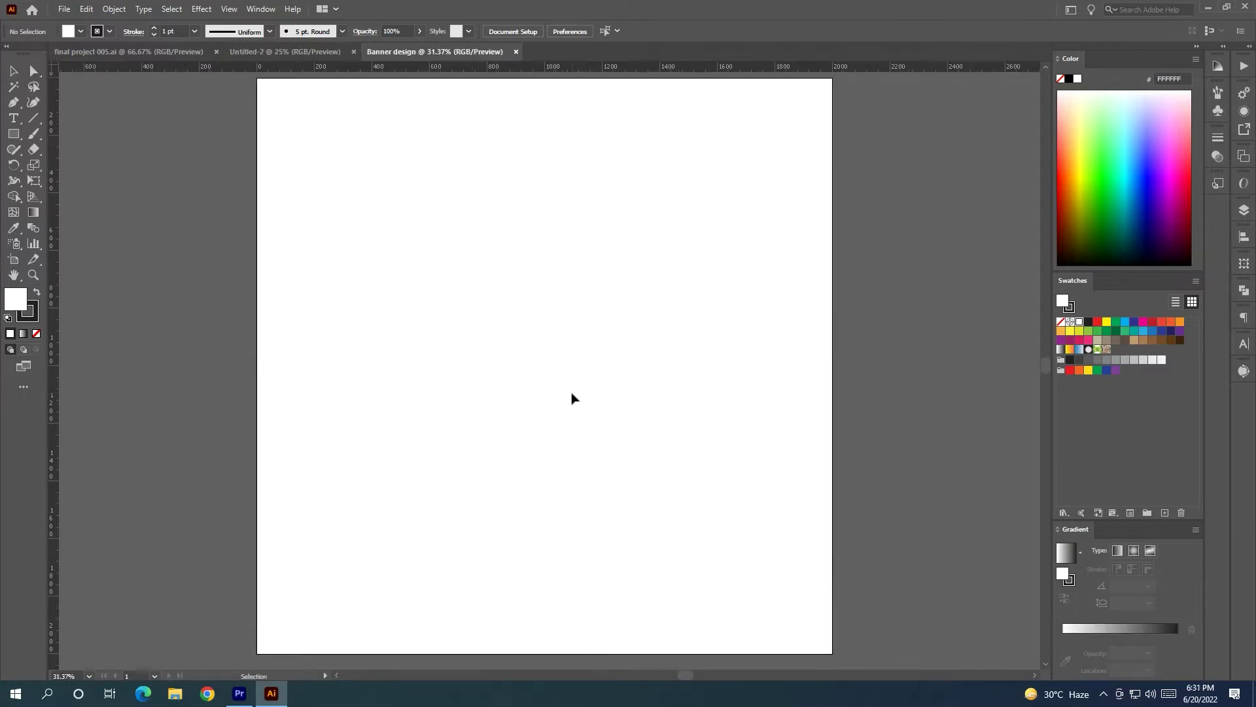
Draw a 2000 by 2000 px rectangle without a stroke that covers the whole artboard
scroll(573, 402, down, 1)
drag(572, 403, 533, 399)
scroll(567, 404, down, 1)
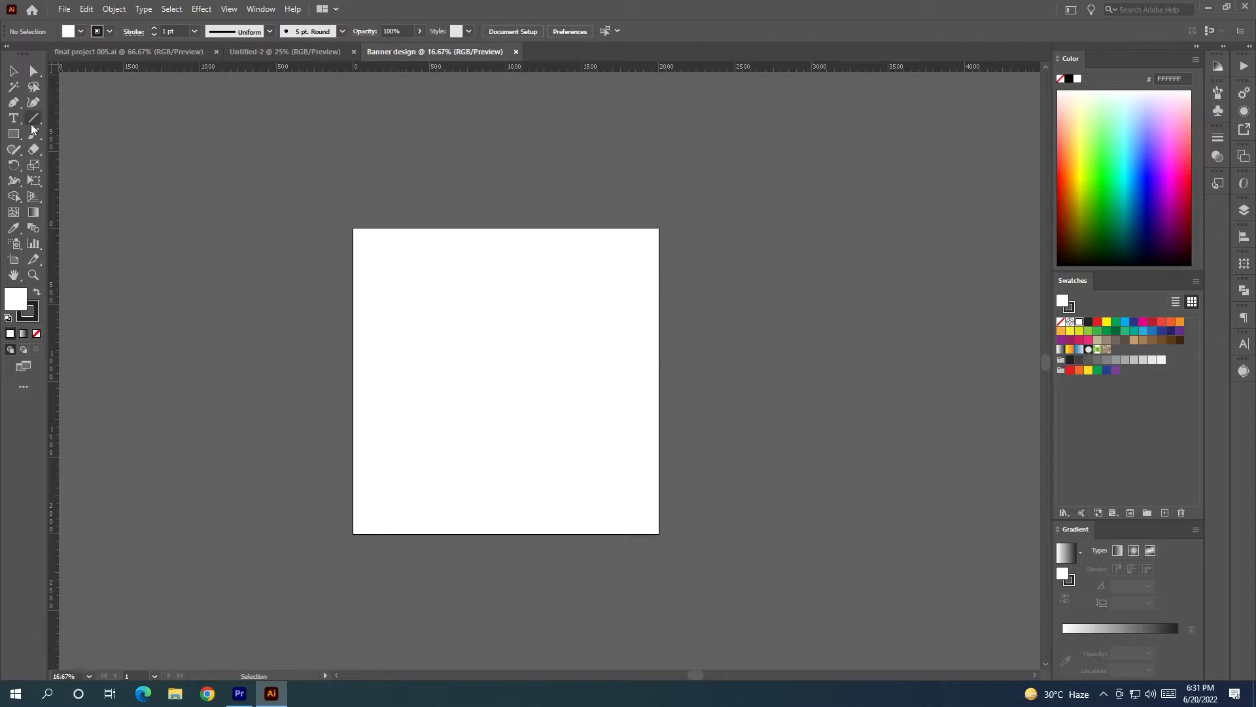
click(110, 32)
click(5, 54)
click(124, 132)
click(13, 133)
drag(352, 228, 613, 534)
Fill the background rectangle with the near-black swatch 231F20 and deselect it
click(13, 71)
click(295, 184)
click(464, 254)
click(1098, 321)
click(1088, 321)
click(861, 317)
click(626, 340)
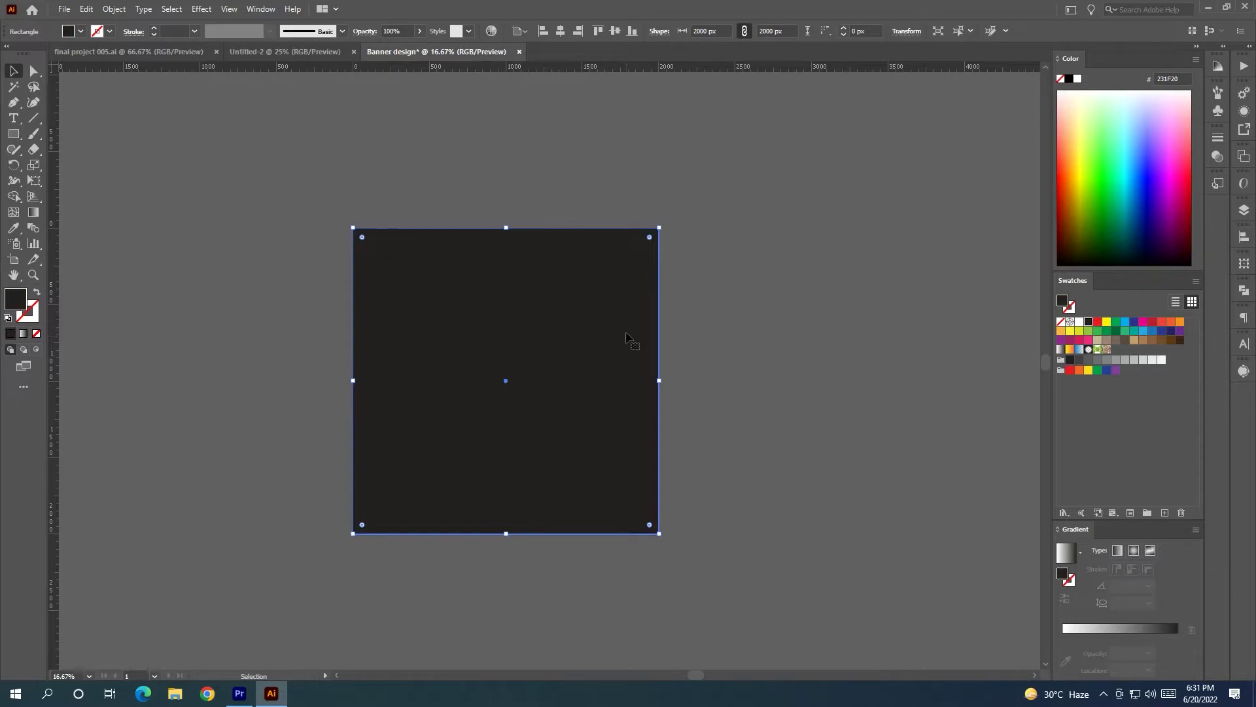
scroll(718, 322, down, 3)
click(668, 361)
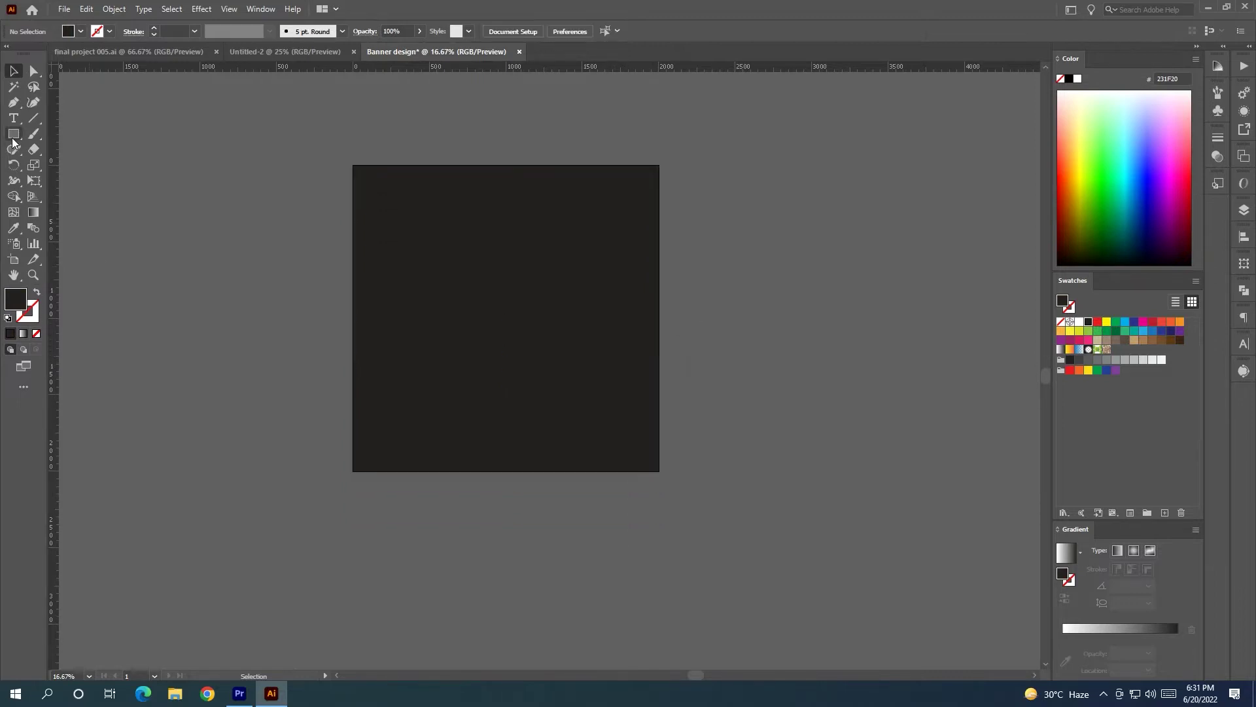
Draw a white ellipse about 2716 by 1771 px, centred on the artboard's bottom edge
drag(13, 133, 54, 183)
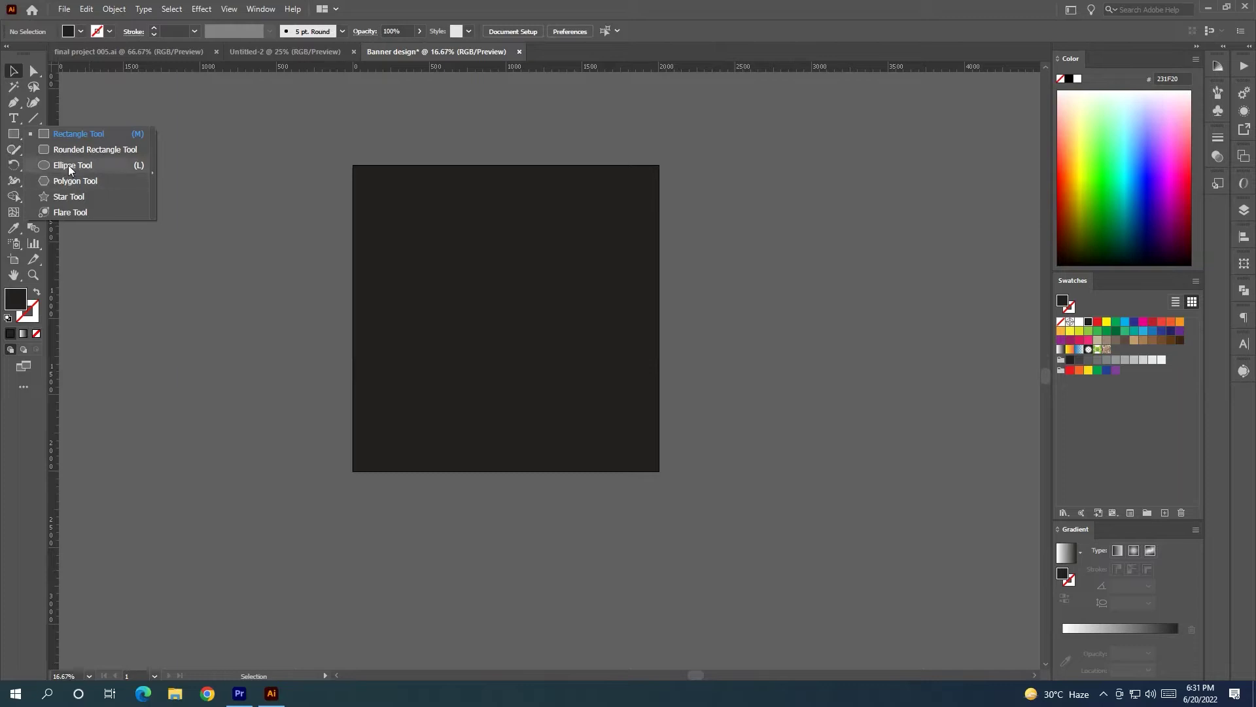
click(68, 166)
drag(248, 319, 663, 561)
click(14, 72)
drag(432, 474, 482, 464)
click(1078, 323)
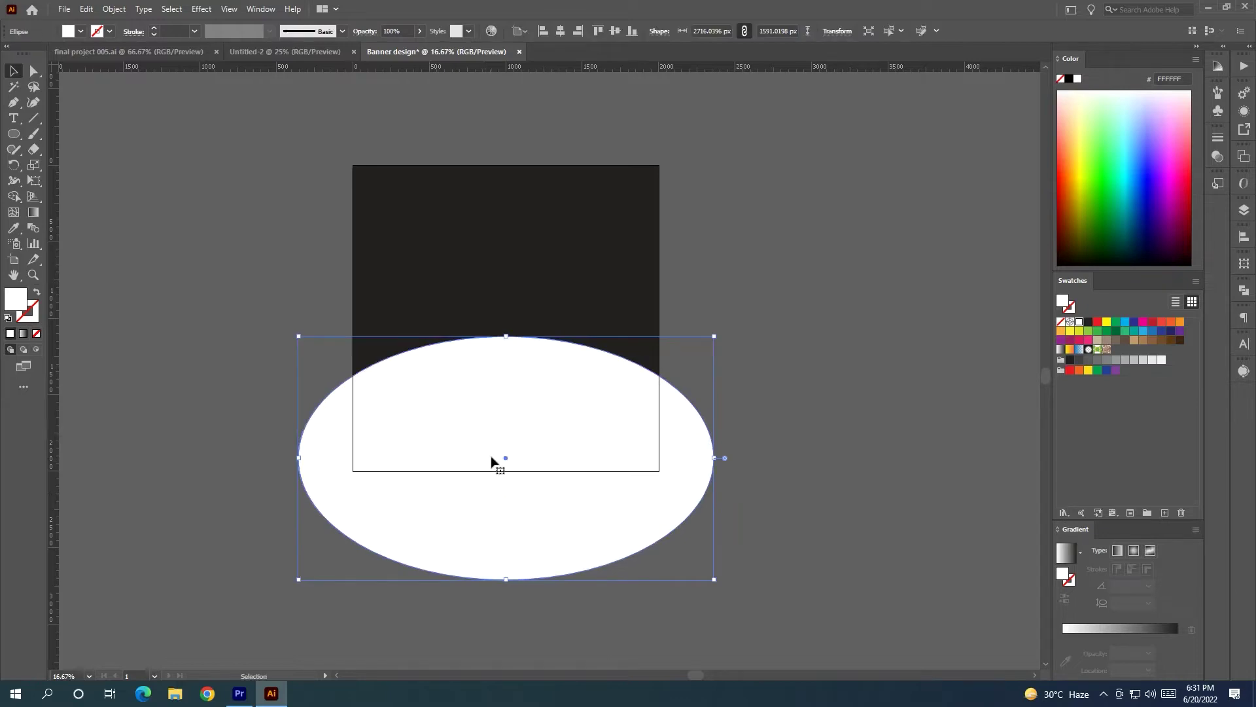
drag(506, 580, 504, 606)
mouse_move(490, 540)
mouse_down()
mouse_move(491, 558)
mouse_move(490, 538)
mouse_up()
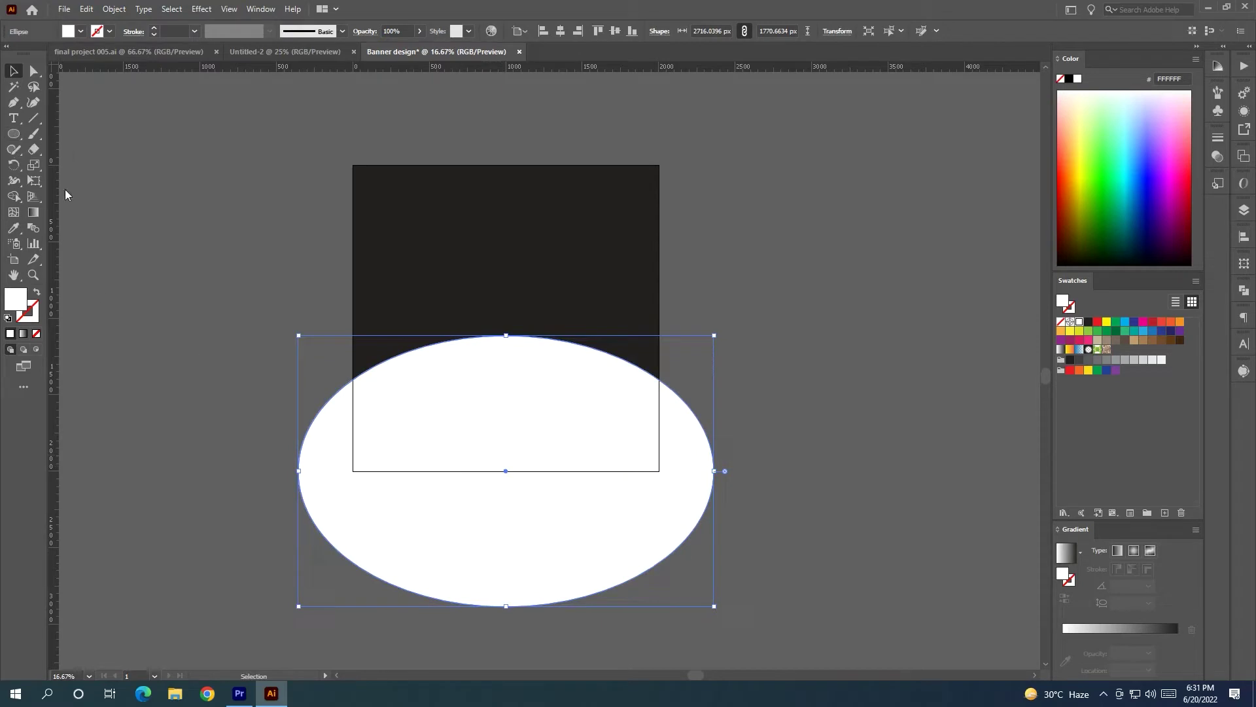
Overlay a white copy about 2597 by 1693 px on the ellipse, with the original made red and about 1275 px high
click(1097, 322)
drag(484, 456, 582, 482)
drag(811, 361, 802, 375)
drag(614, 508, 566, 504)
click(1079, 322)
drag(504, 538, 464, 507)
drag(503, 609, 521, 527)
click(844, 414)
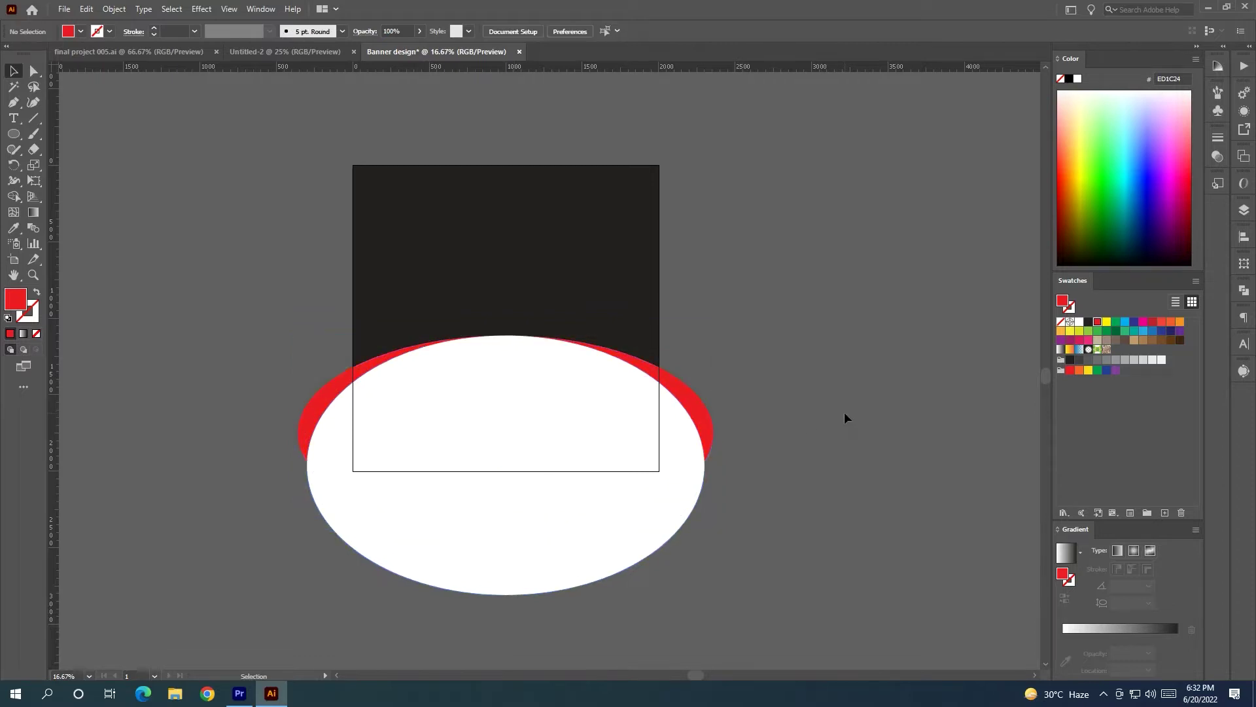
Recolour the front ellipse orange and the ellipse behind it white
click(645, 508)
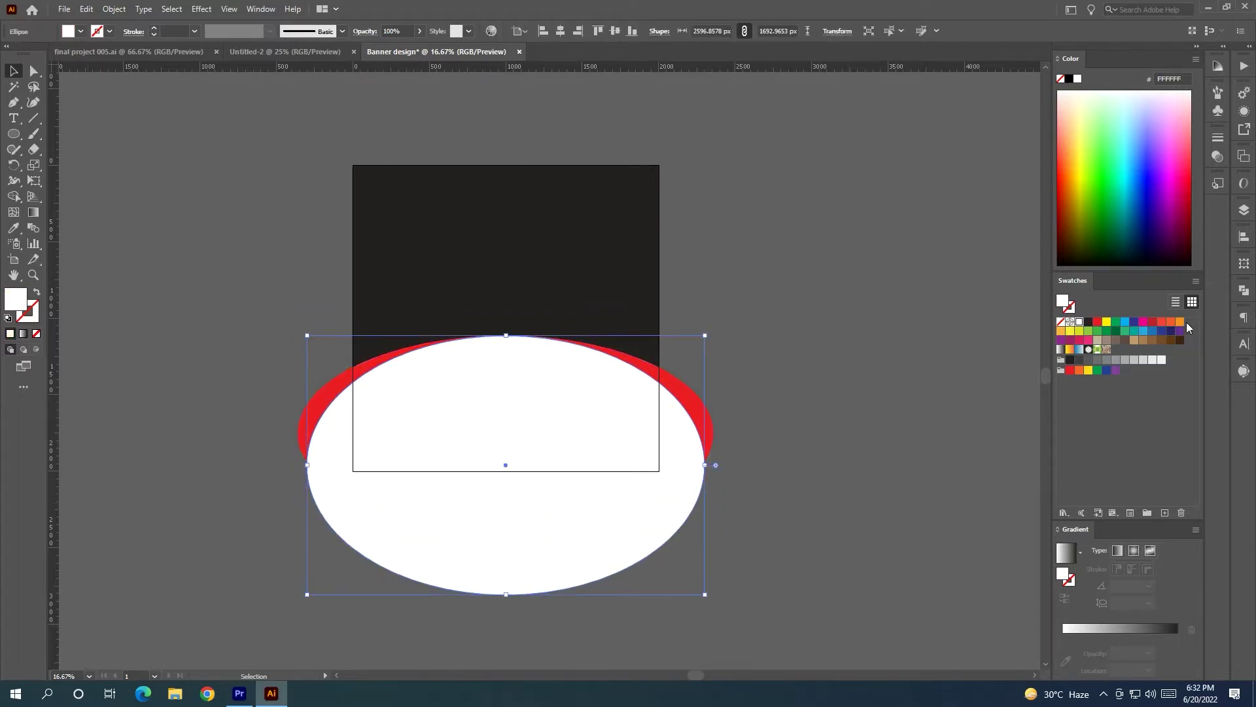
click(1180, 321)
click(932, 352)
click(703, 414)
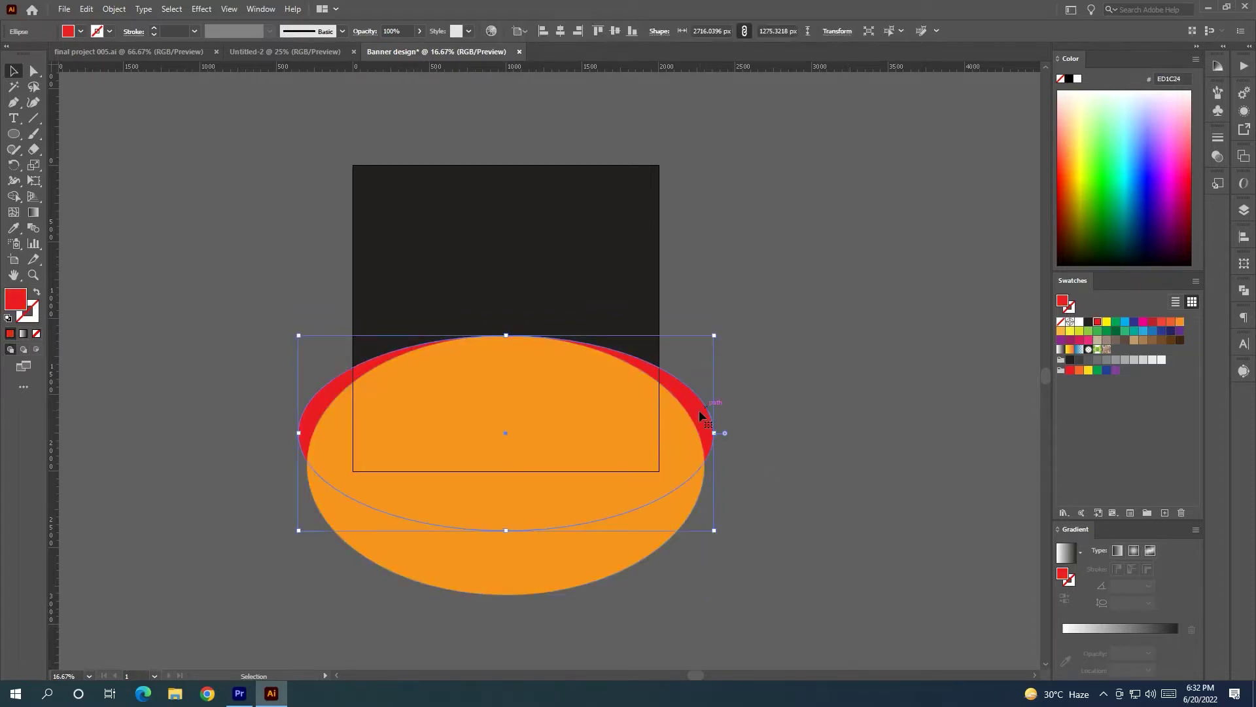
click(1078, 322)
click(750, 402)
click(13, 196)
key(v)
drag(245, 139, 929, 679)
click(524, 370)
Draw a white circle about 1547 px in diameter over the artboard's upper-right corner
key(space)
drag(439, 352, 1061, 443)
scroll(729, 481, down, 1)
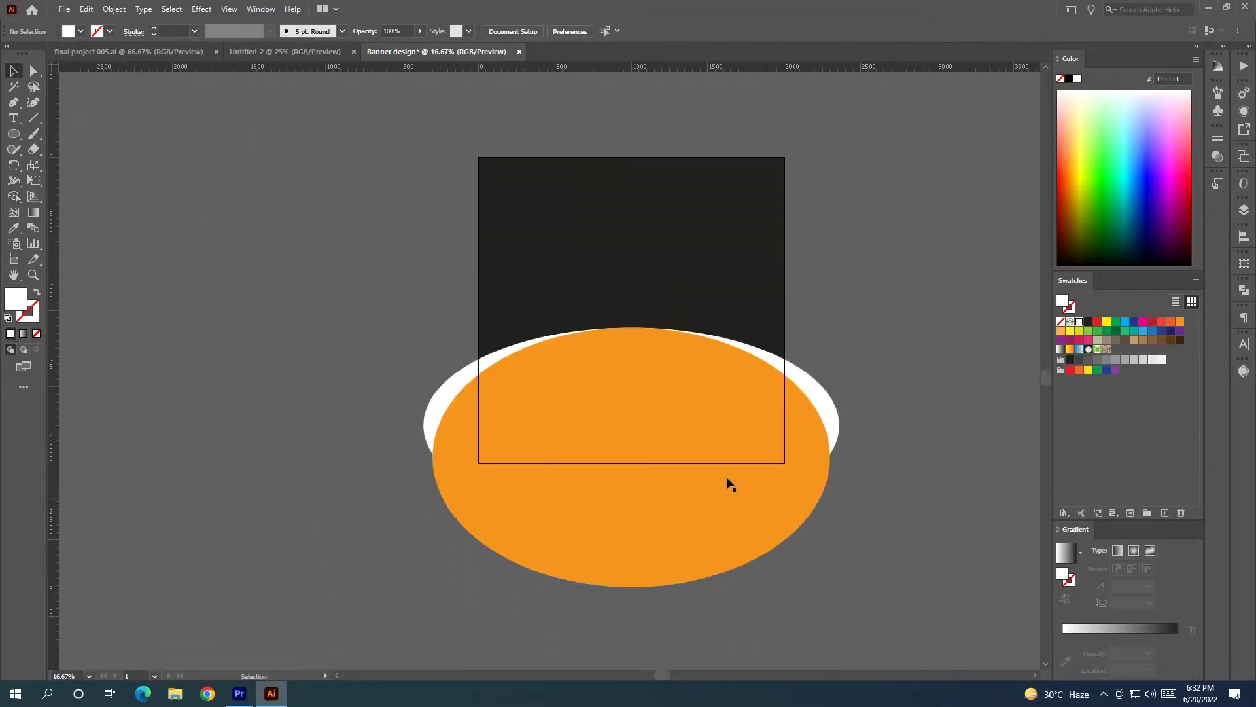
key(space)
drag(962, 362, 857, 360)
click(13, 134)
drag(767, 218, 698, 292)
key(v)
scroll(852, 412, up, 1)
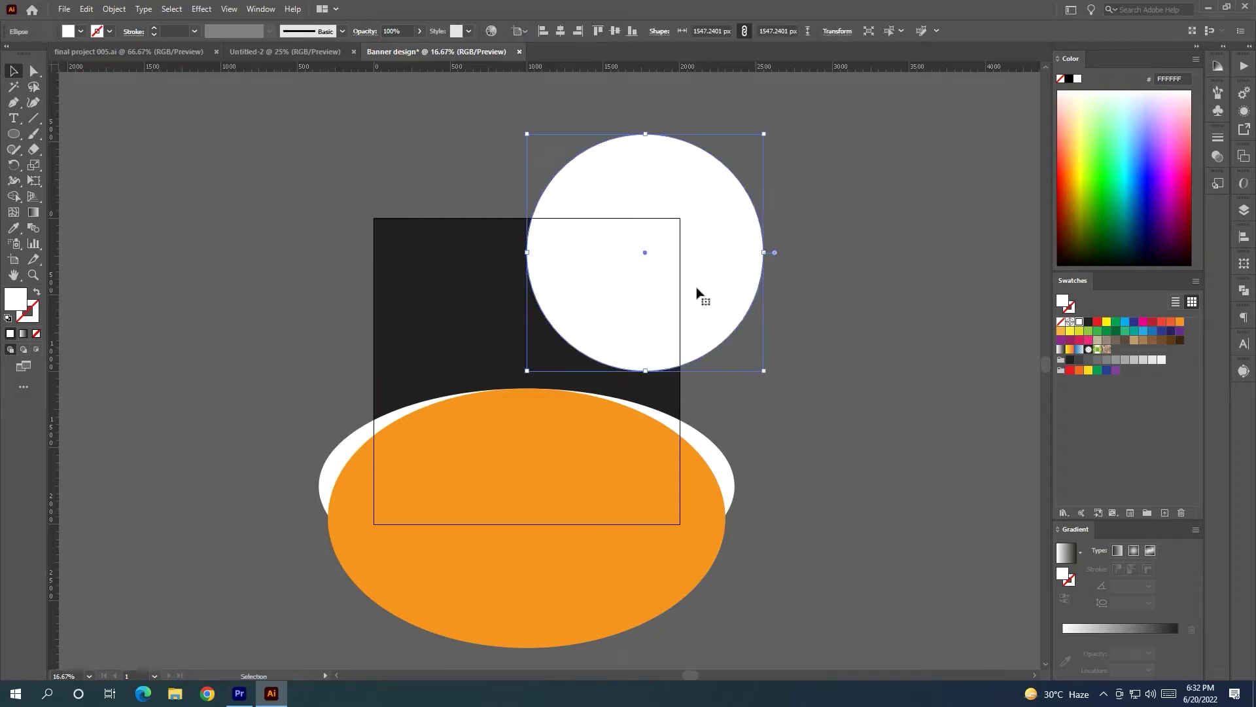
Duplicate the white circle, shrink the copy slightly, place it over the original and fill it with red ED1C24
alt+drag(745, 189, 849, 209)
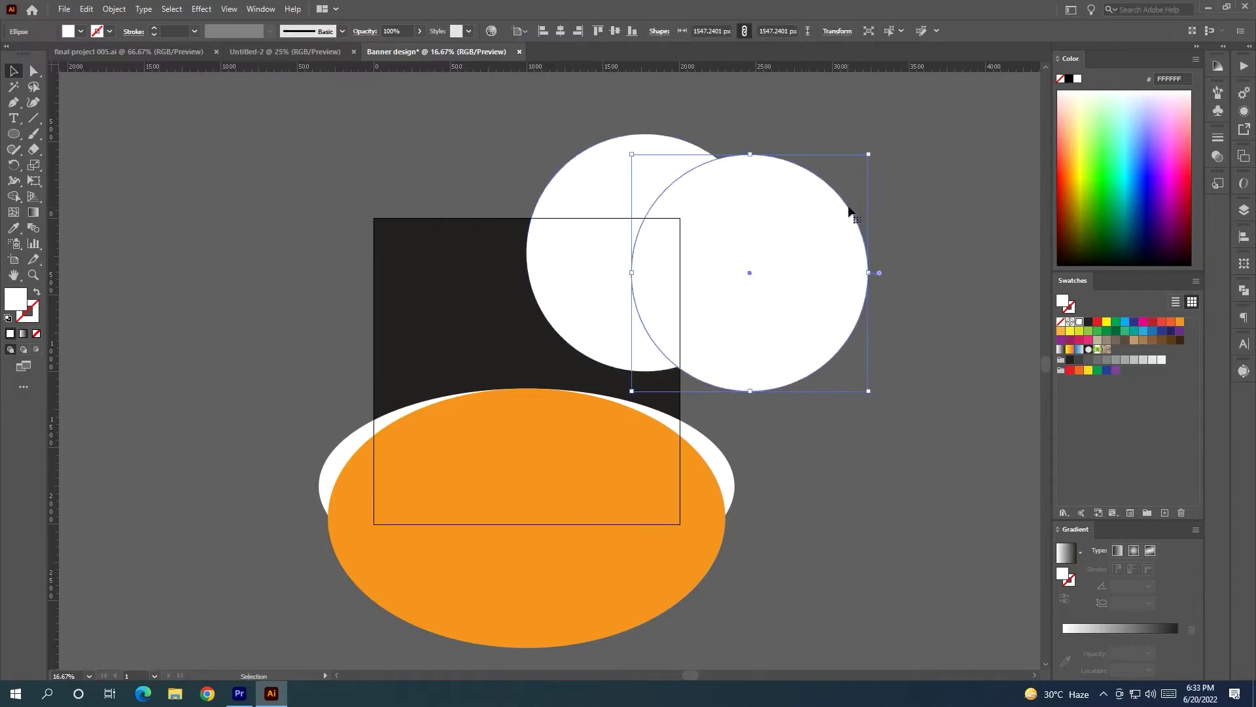
drag(869, 154, 851, 173)
drag(785, 303, 689, 289)
click(1098, 321)
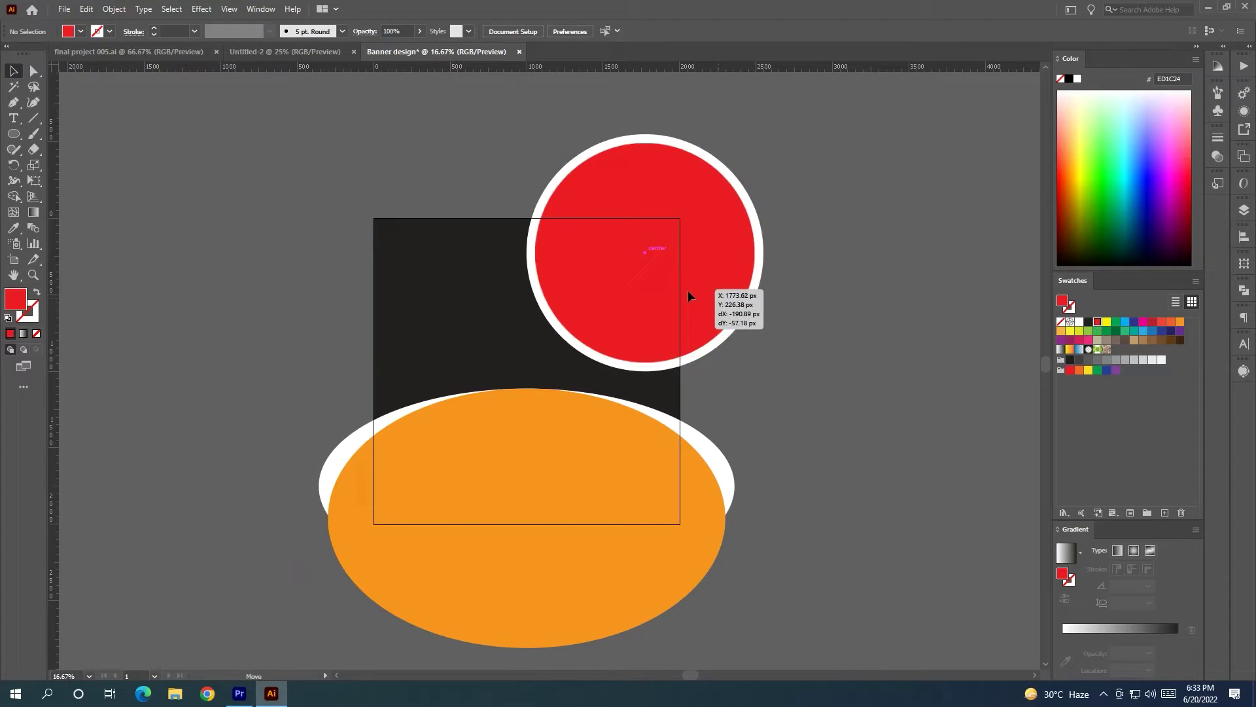
Resize the white circle to about 1510 px and align the centres of both circles horizontally and vertically
click(762, 260)
drag(763, 135, 758, 139)
click(697, 377)
click(680, 360)
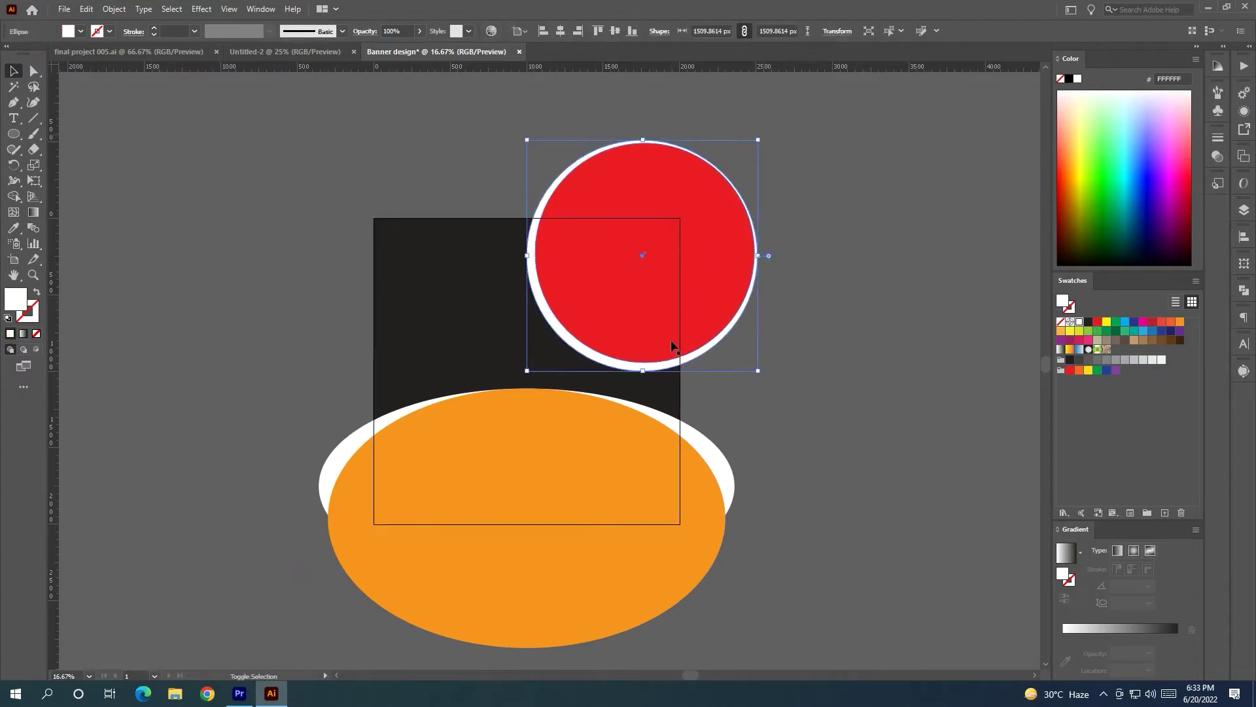
shift+click(670, 336)
click(670, 336)
click(558, 34)
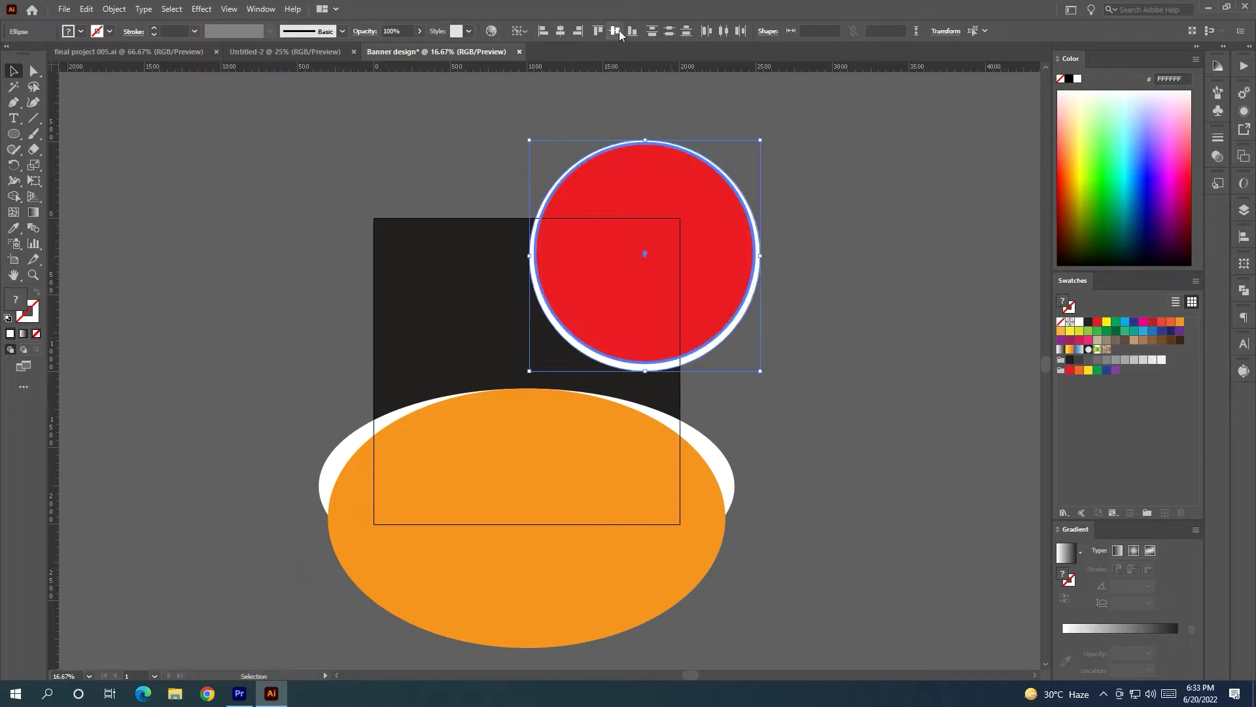
click(615, 31)
click(831, 255)
click(750, 286)
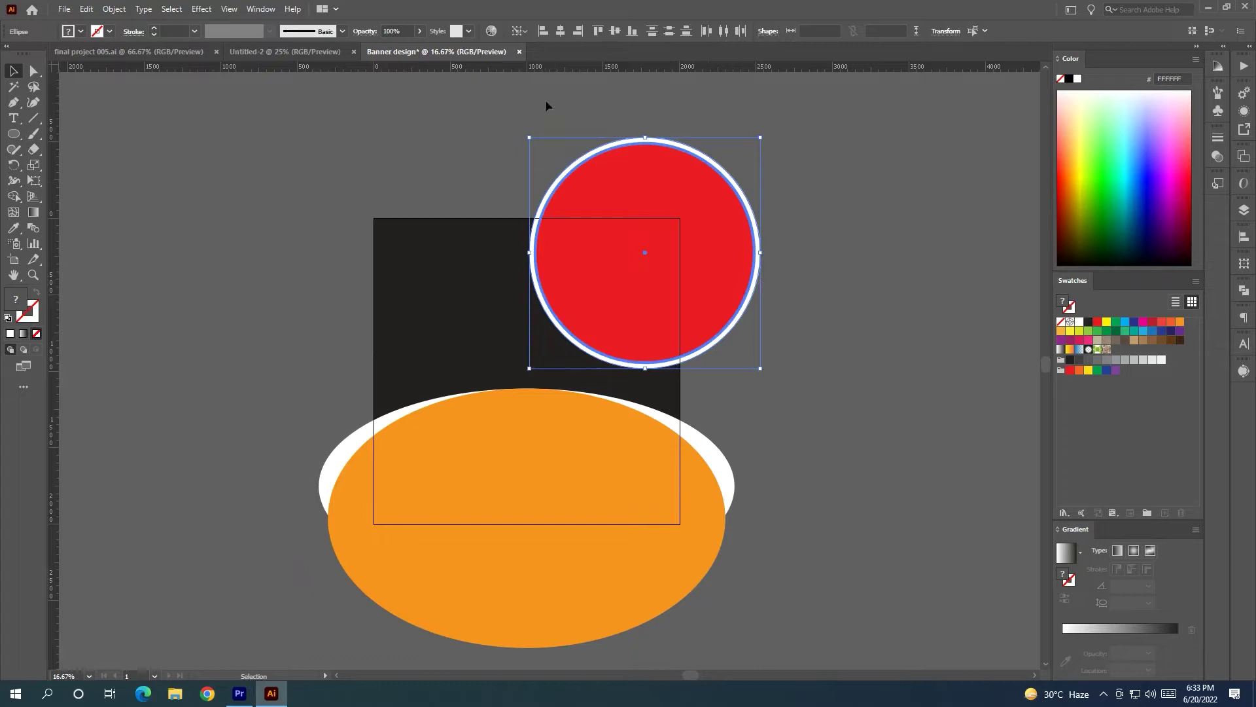
click(836, 246)
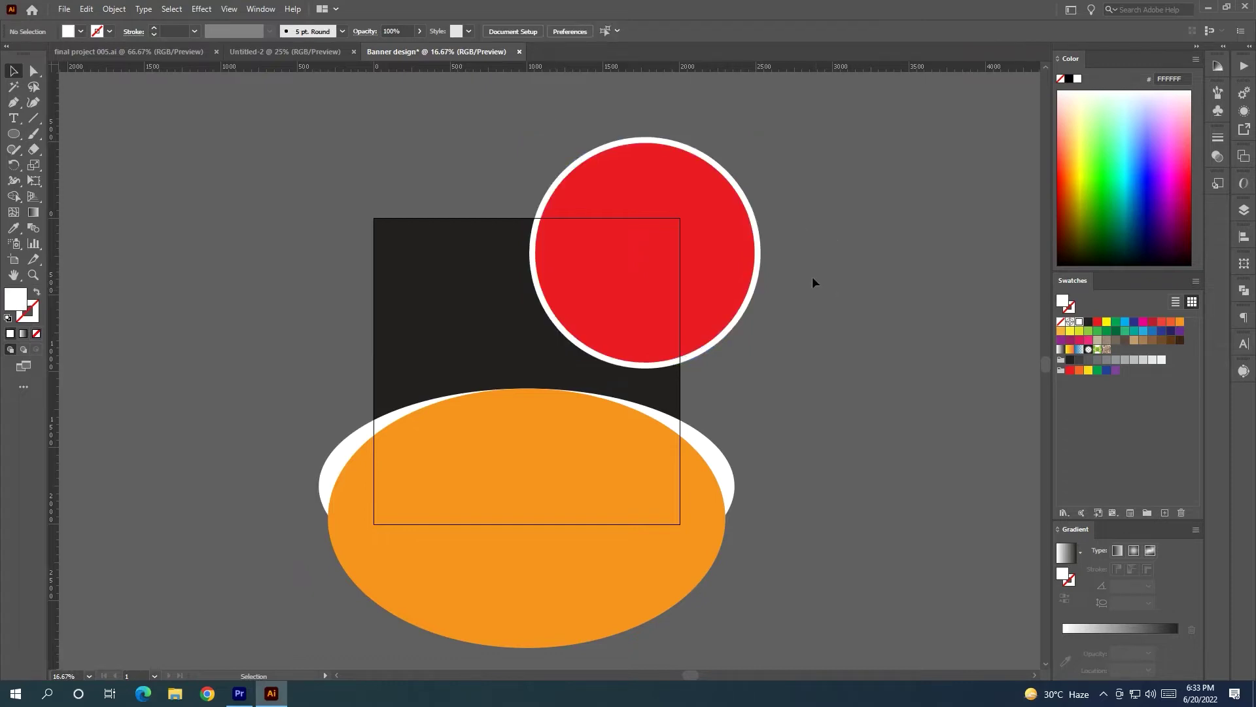
Remove the parts of both circles that extend beyond the artboard with the Shape Builder tool
scroll(825, 288, down, 1)
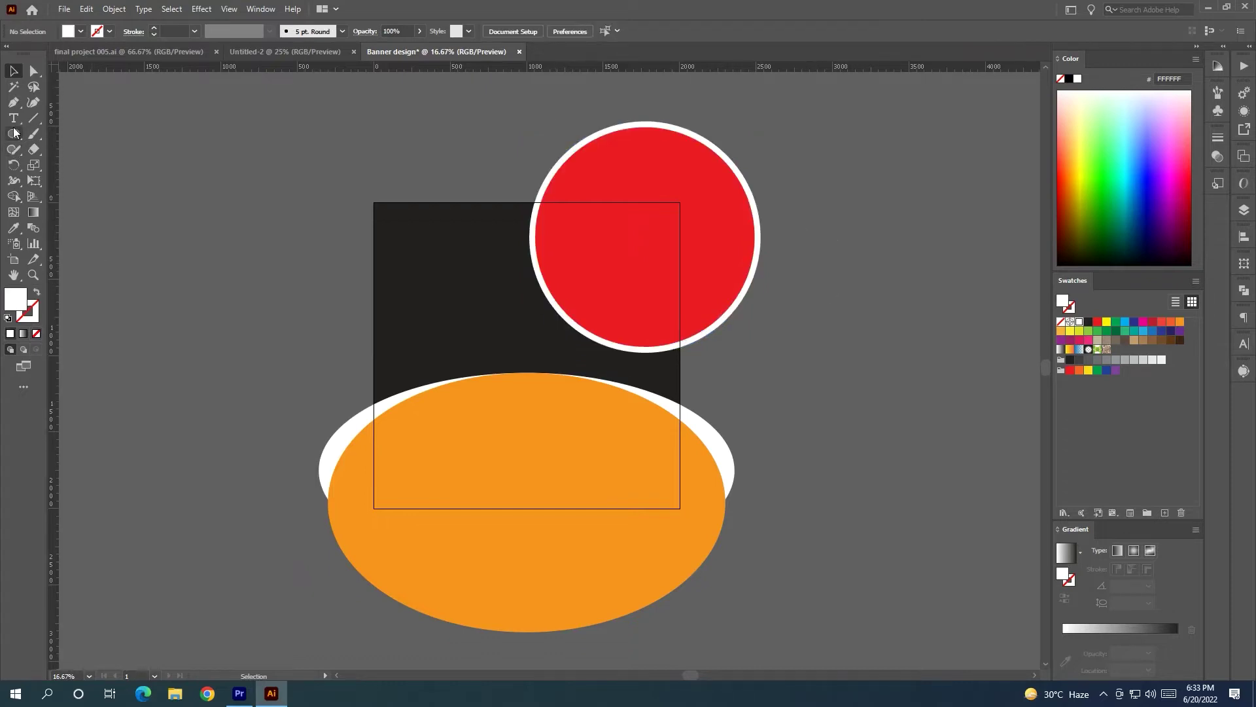
key(ctrl+a)
click(9, 197)
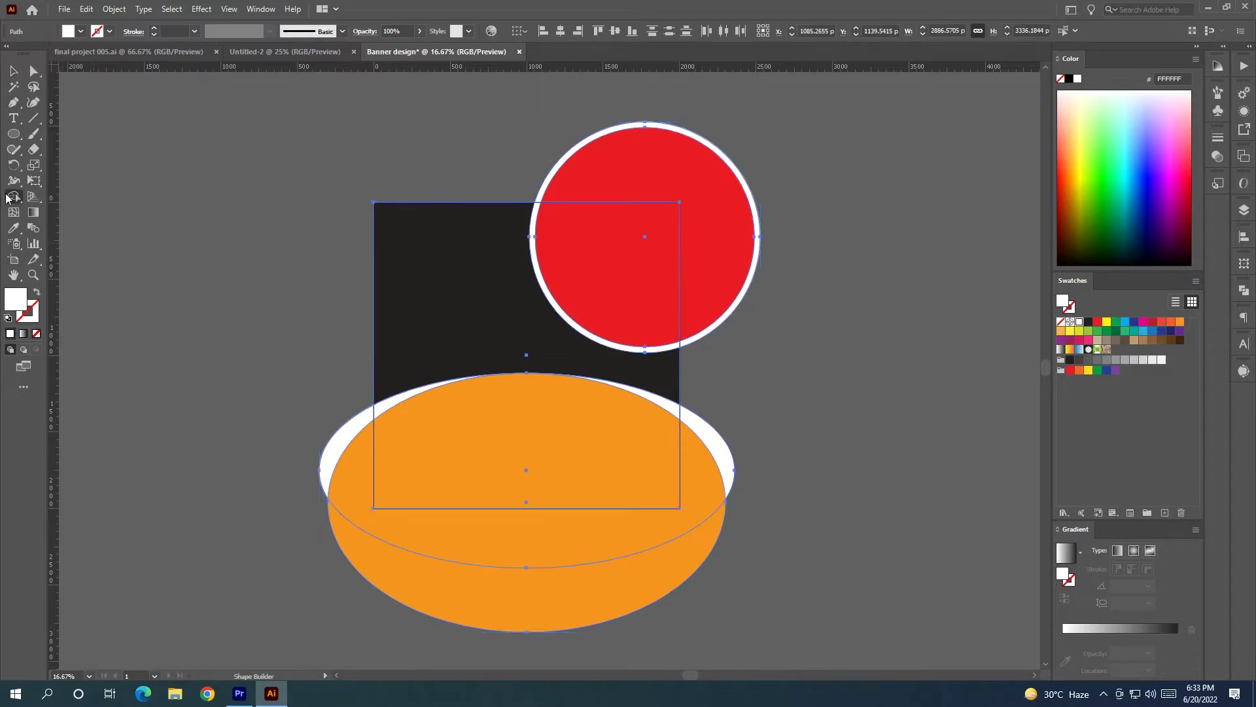
click(650, 187)
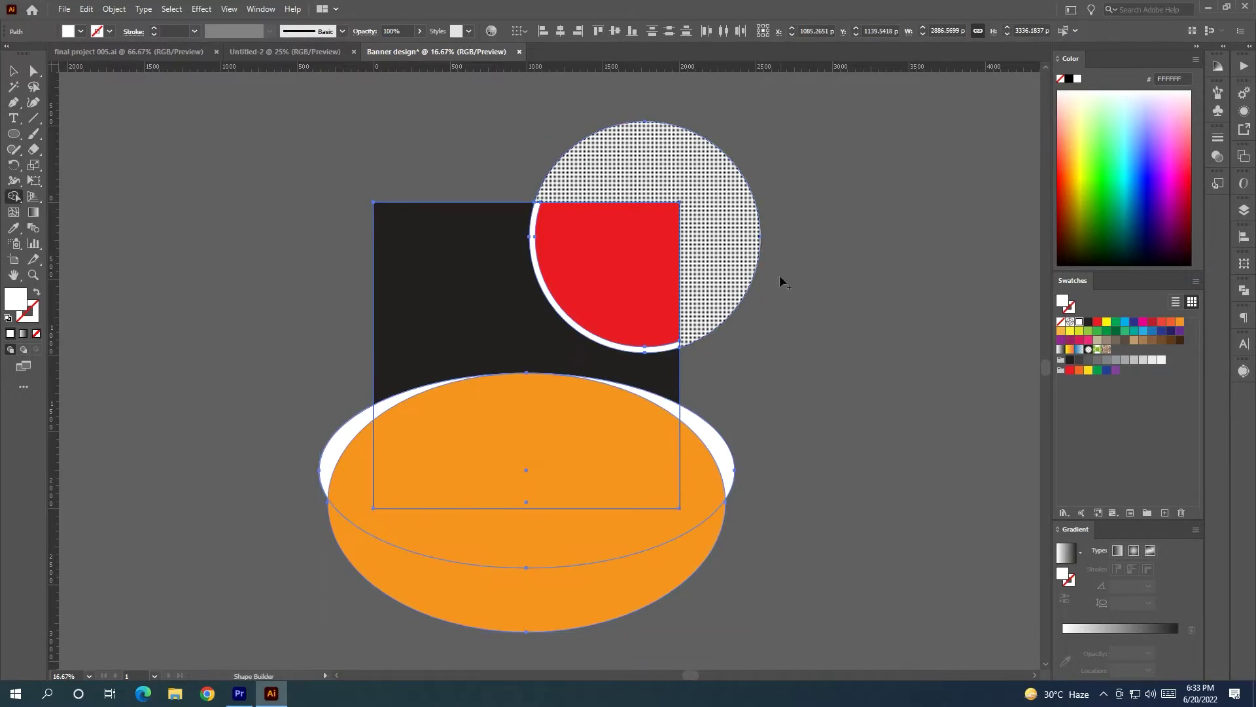
alt+click(754, 262)
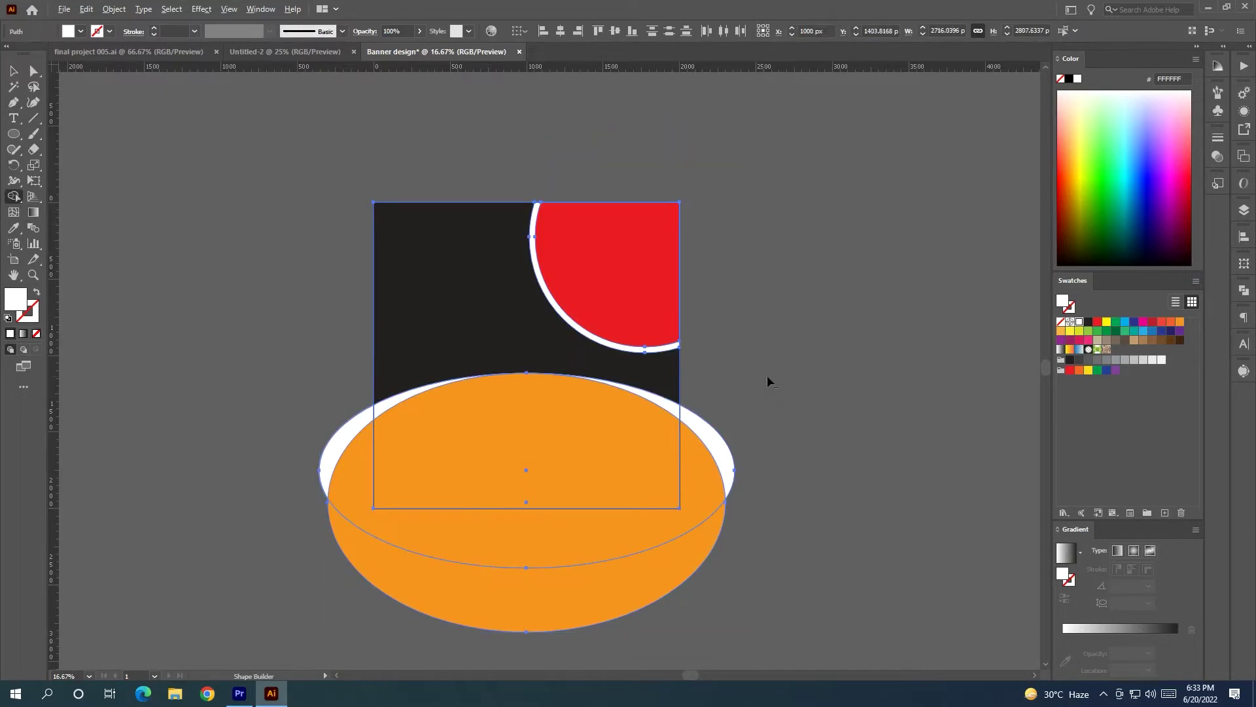
Remove the parts of both ellipses outside the artboard with the Shape Builder tool and deselect the artwork
alt+click(717, 441)
alt+click(700, 466)
drag(721, 535, 780, 493)
alt+click(701, 550)
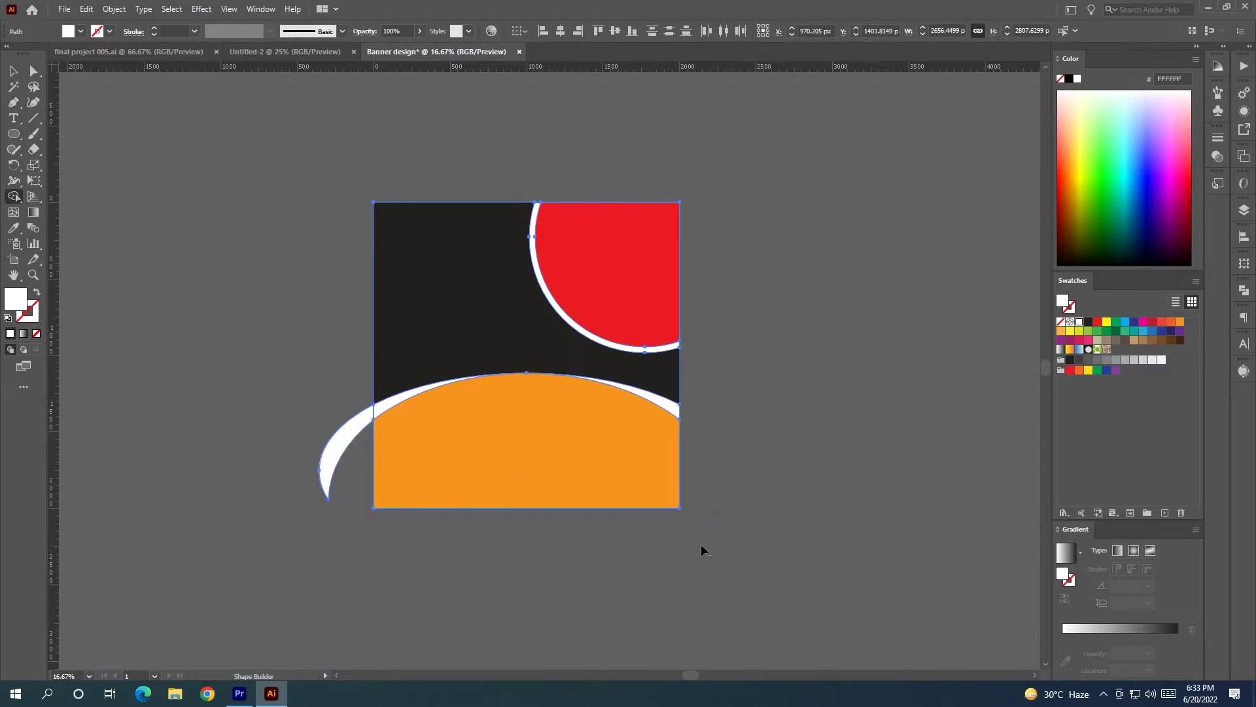
alt+click(326, 478)
click(13, 70)
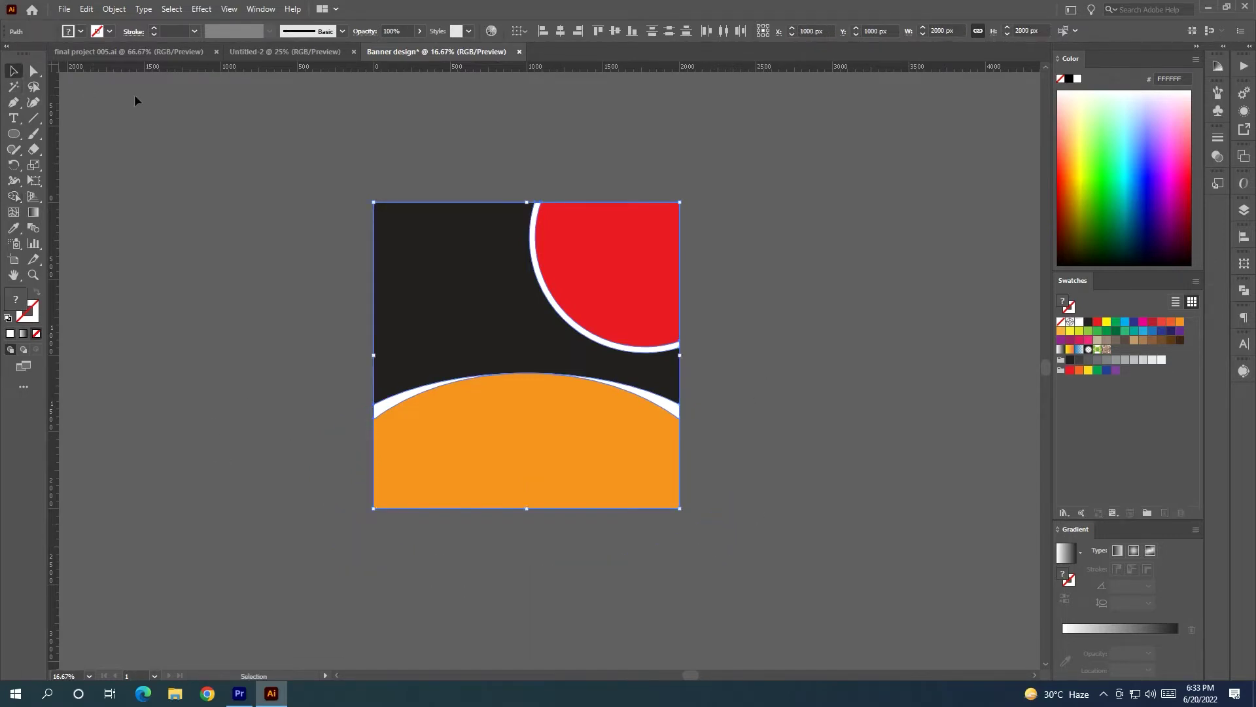
click(135, 98)
Examine how the trimmed circle and ellipse shapes meet the edges of the artboard
scroll(547, 442, up, 10)
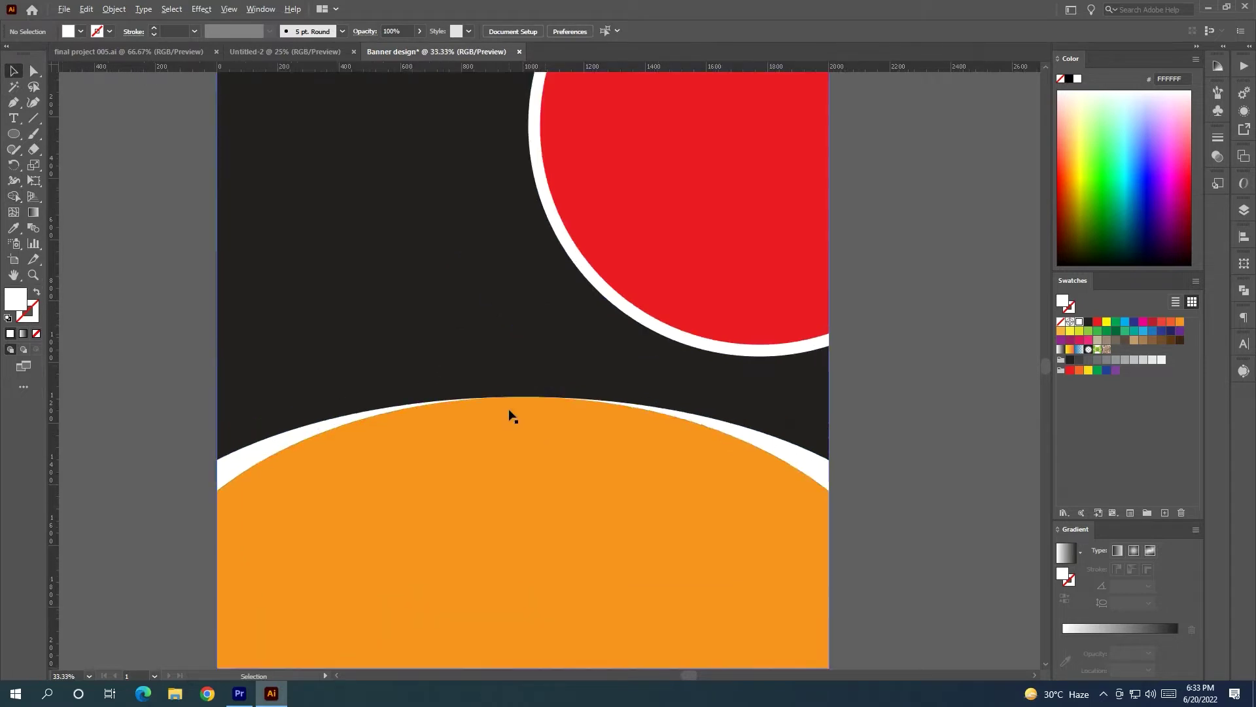
scroll(508, 412, down, 10)
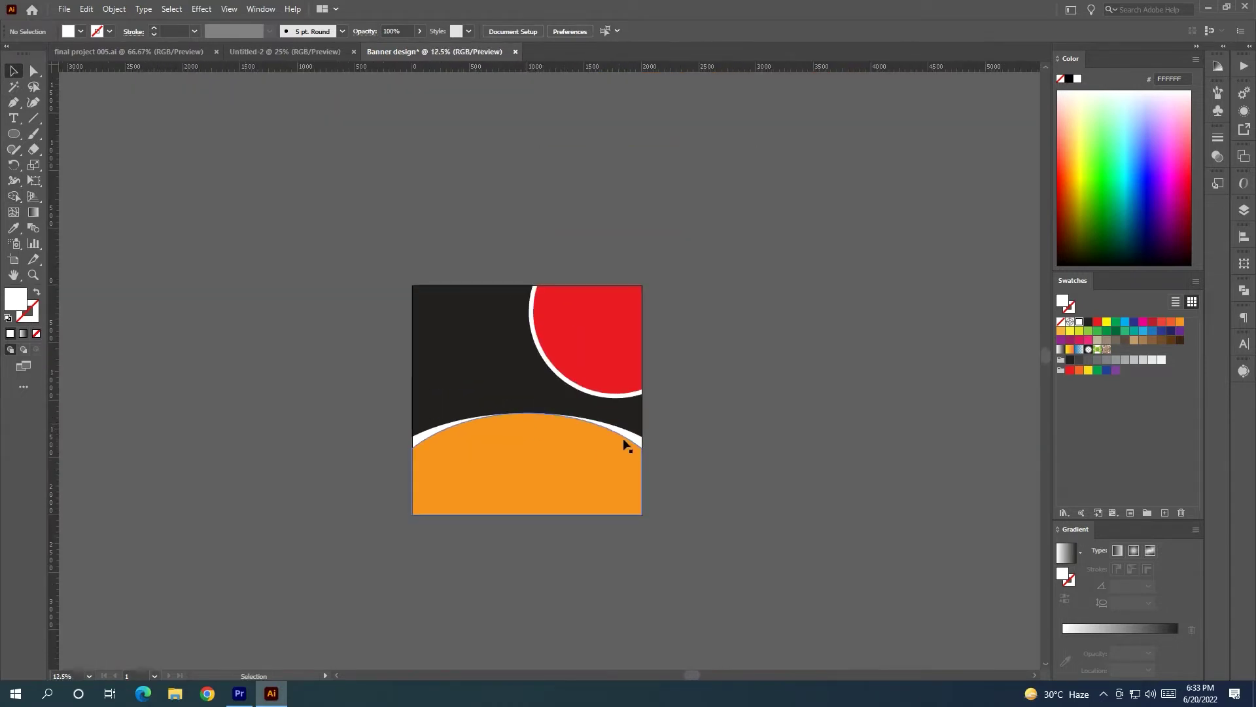
scroll(743, 457, up, 2)
scroll(760, 452, down, 1)
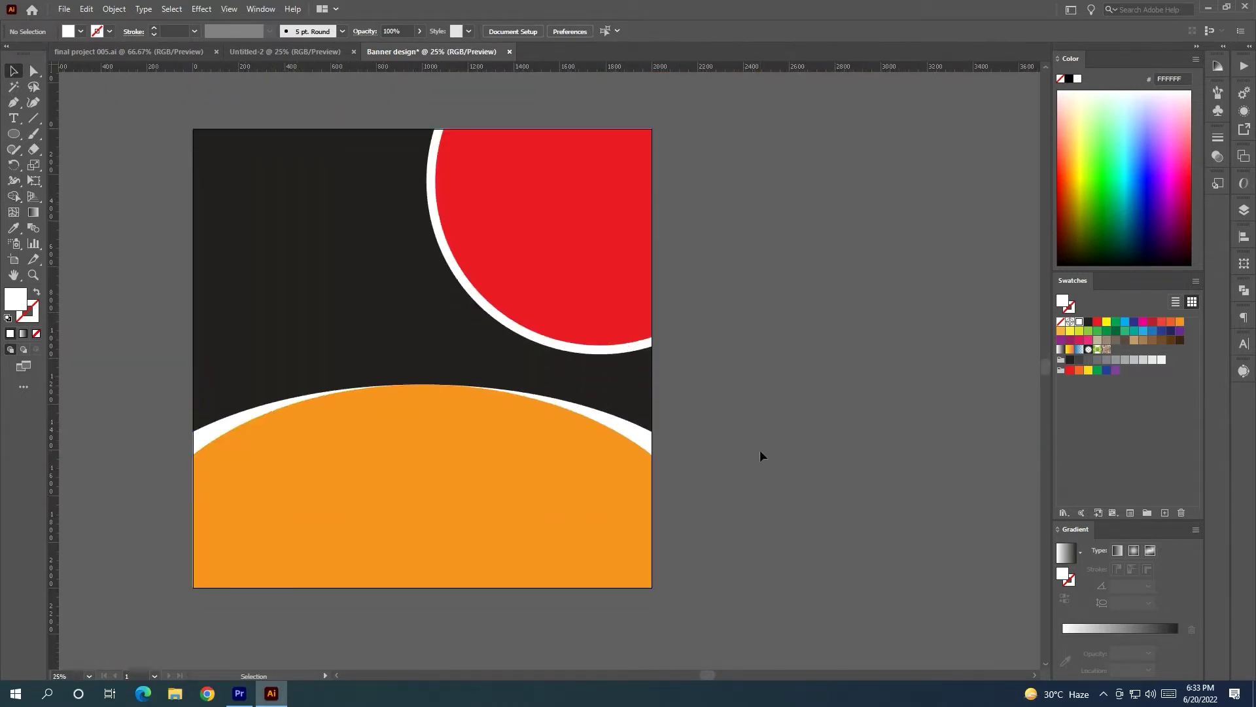
scroll(759, 451, up, 1)
click(576, 308)
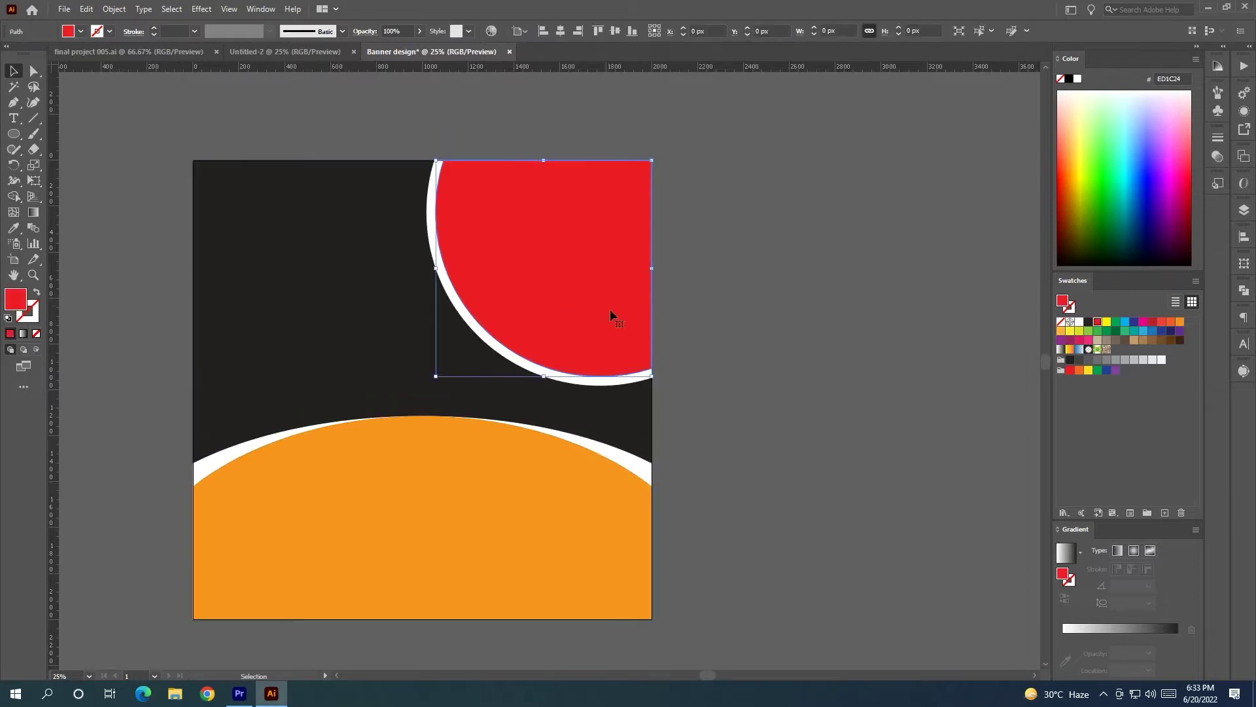
scroll(621, 317, down, 1)
scroll(622, 318, down, 1)
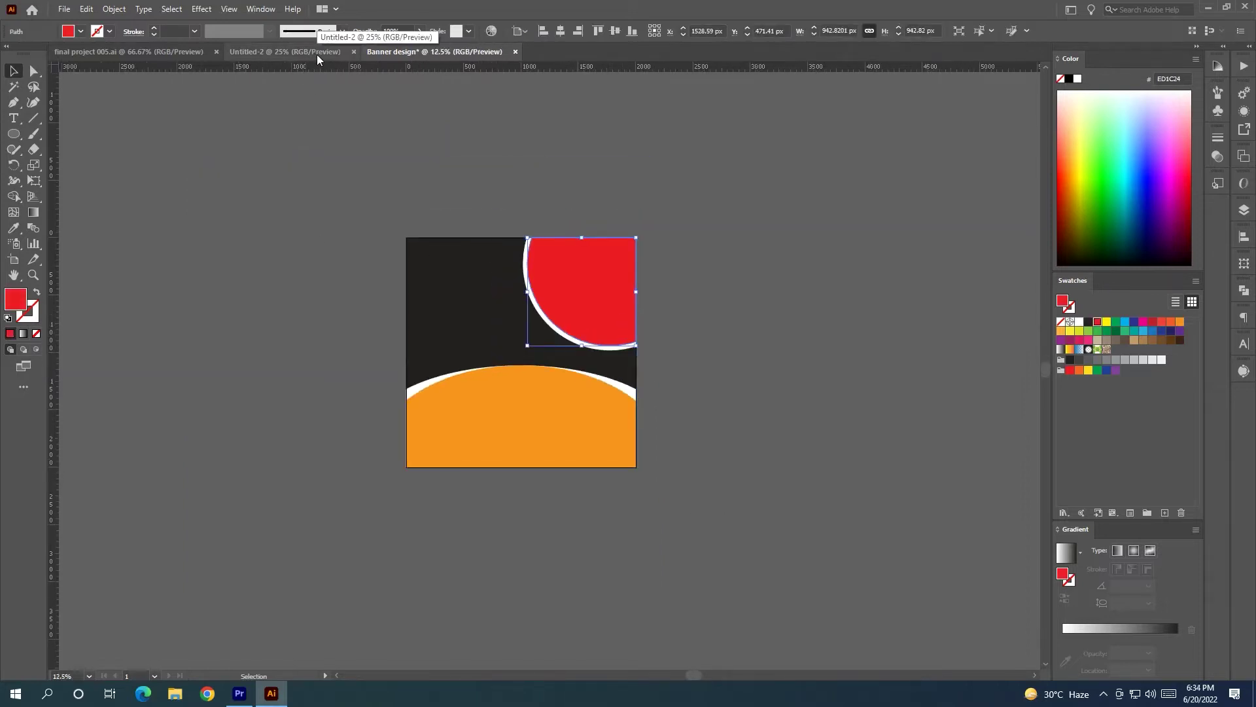
Copy the burger photo from the Untitled-2 document into Banner design and embed it
scroll(442, 94, up, 1)
scroll(571, 186, up, 1)
scroll(360, 120, down, 3)
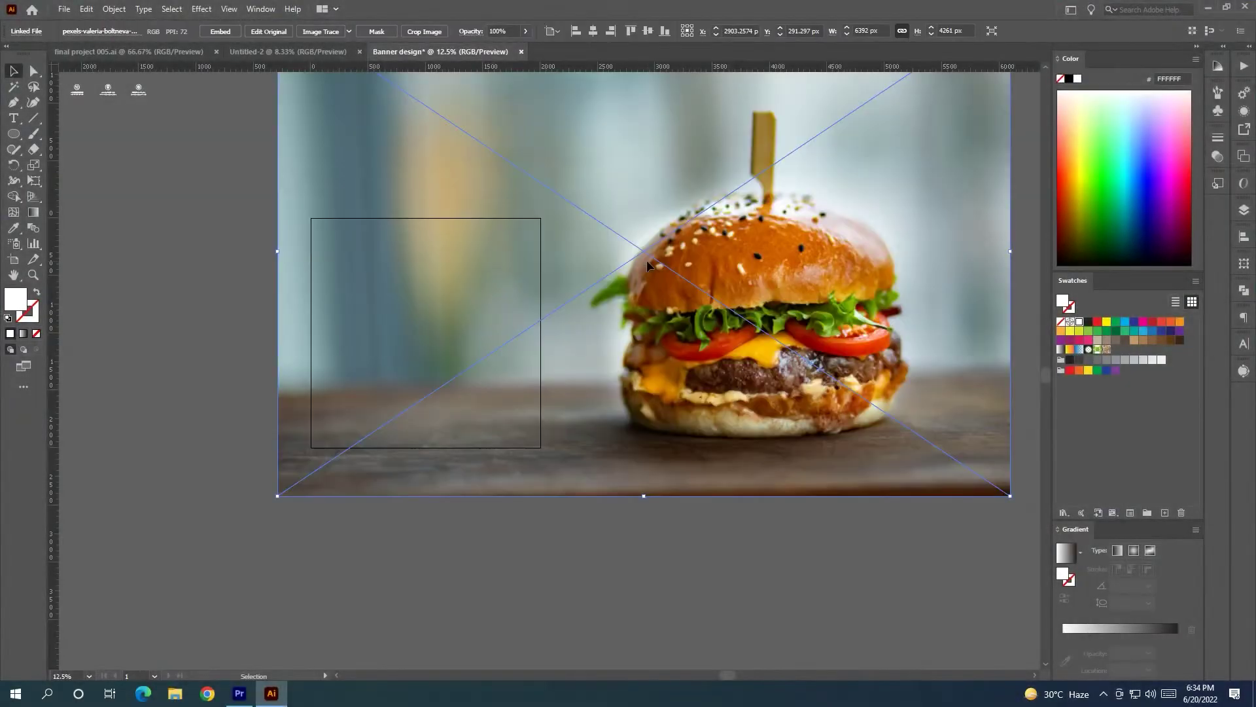
scroll(709, 245, down, 1)
drag(724, 156, 662, 268)
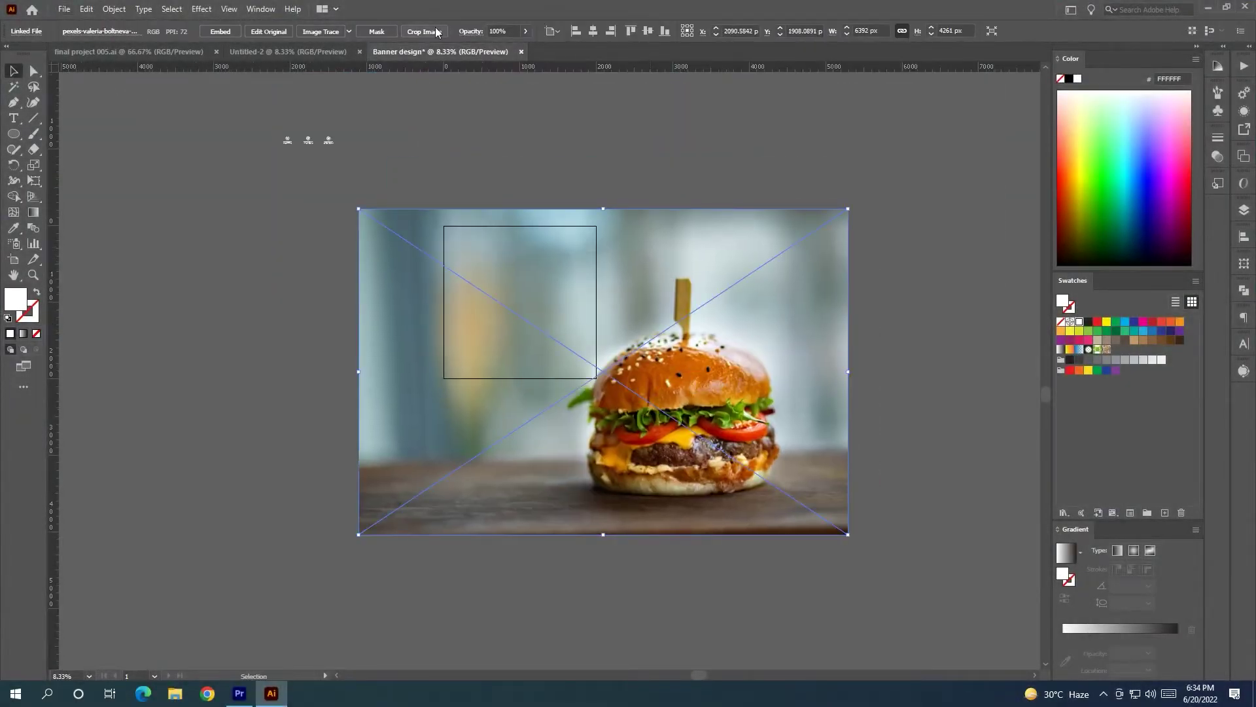
click(238, 34)
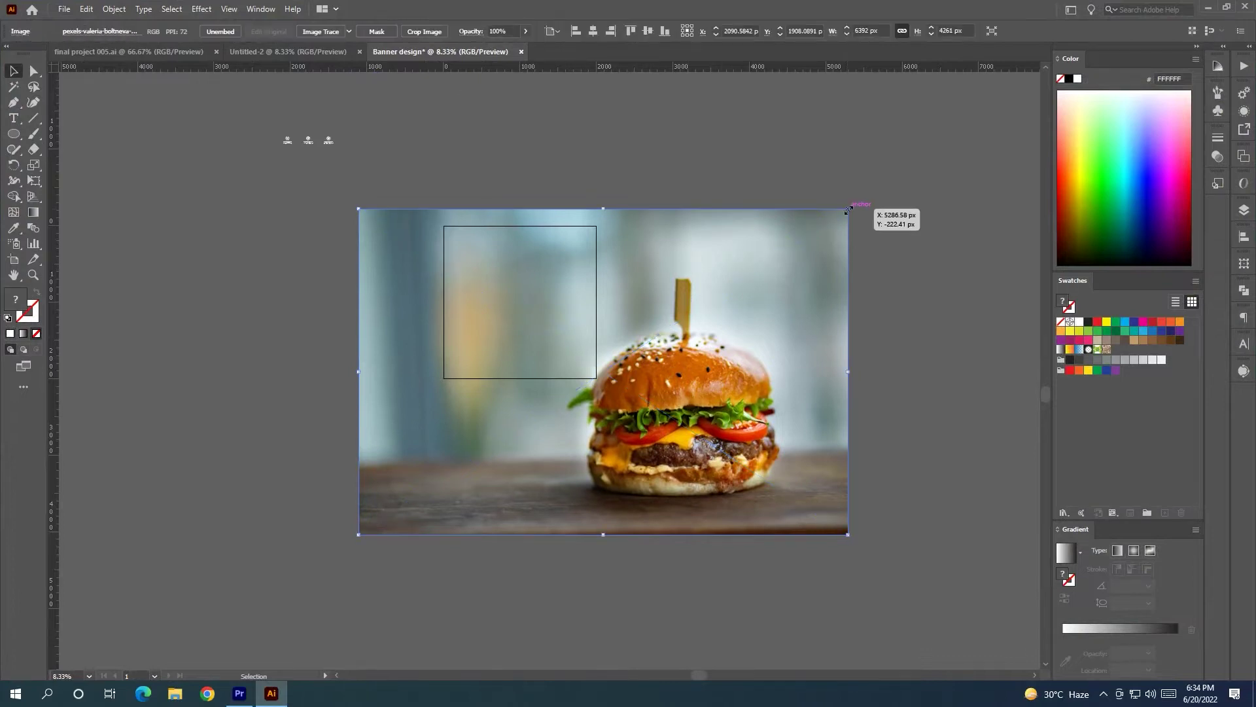
Scale the burger photo down to about 1677 by 1118 px and move it off the artboard's right side
drag(849, 208, 714, 191)
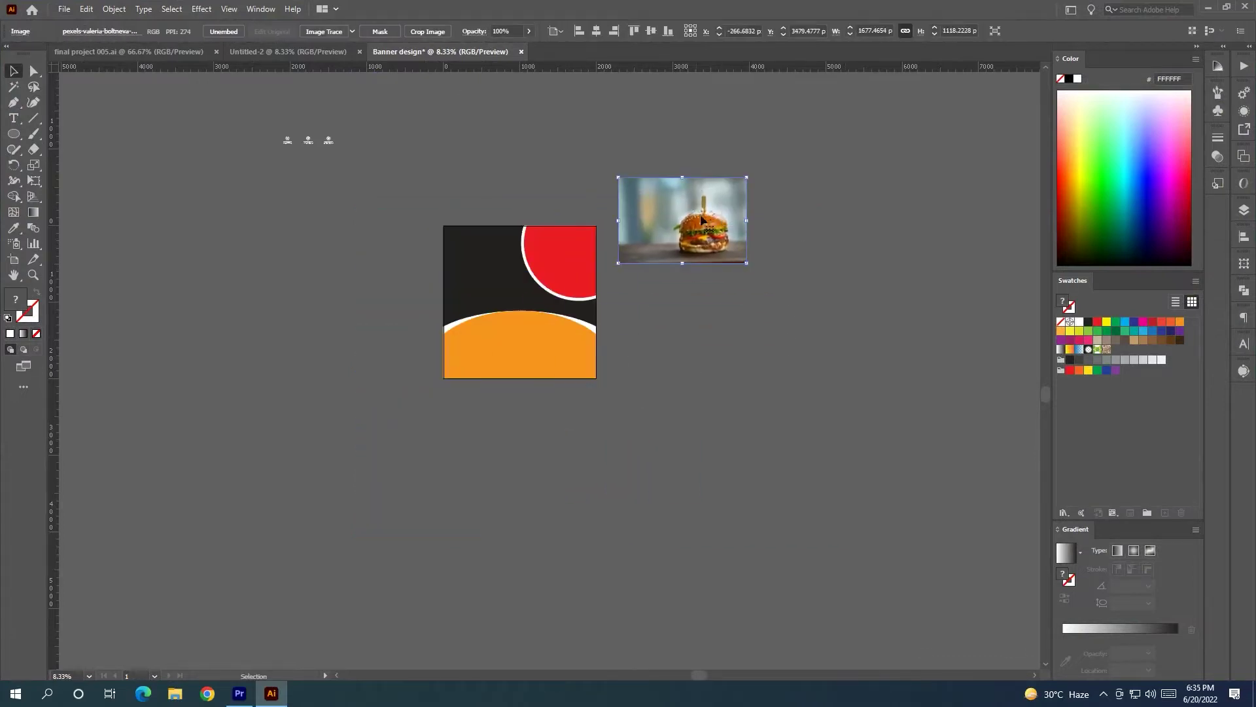
scroll(762, 229, up, 1)
scroll(778, 229, up, 1)
drag(791, 229, 692, 356)
scroll(729, 290, down, 1)
Duplicate the red circle section onto the burger photo and bring the copy to the front
drag(256, 389, 518, 297)
right_click(738, 278)
mouse_move(871, 517)
click(909, 518)
Fit the burger photo behind the copied red shape and clip it to that shape with a clipping mask
click(600, 250)
drag(611, 223, 589, 251)
drag(421, 365, 450, 367)
drag(664, 355, 574, 370)
key(ctrl+7)
key(v)
Align the clipped burger photo to the red circle section horizontally by centres and vertically by bottom edges
shift+click(286, 412)
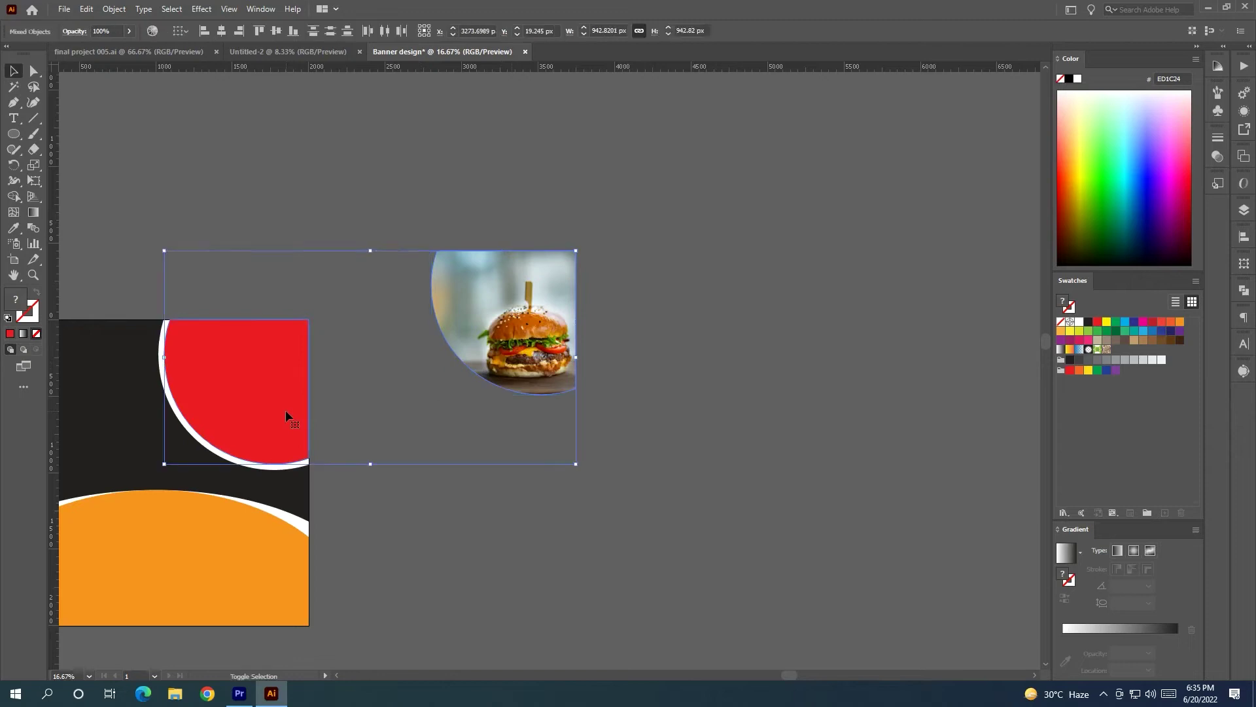
click(225, 32)
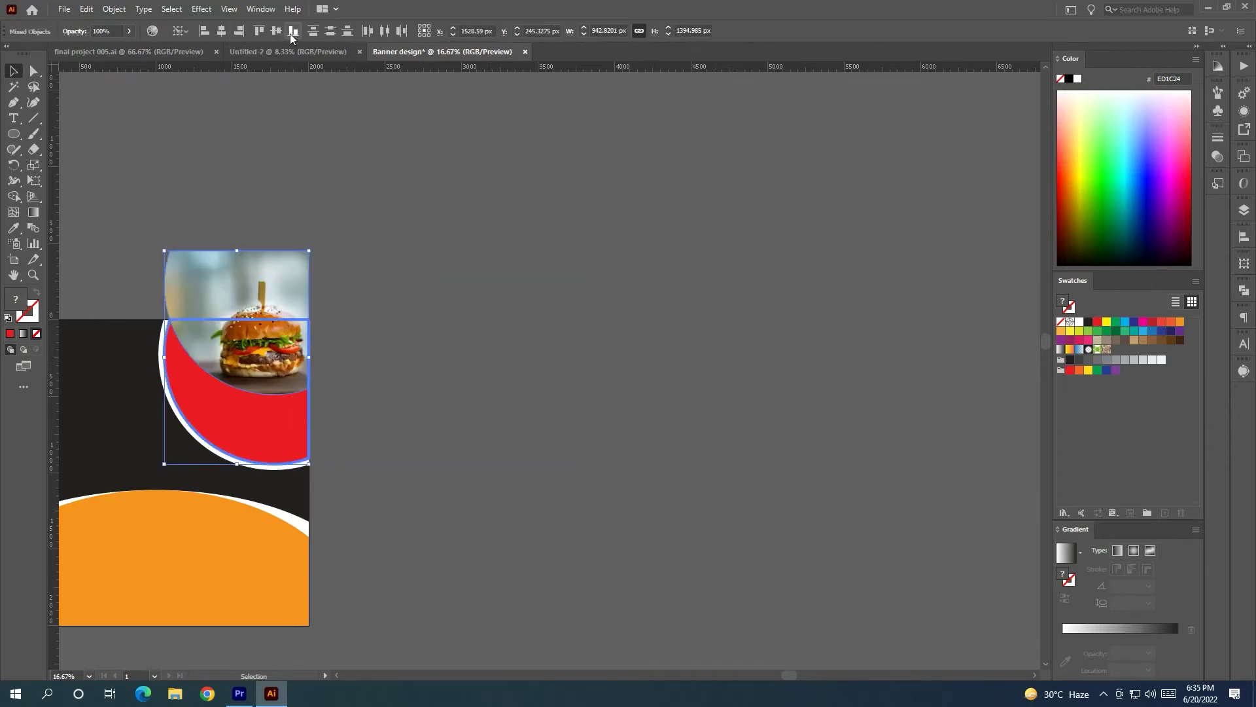
click(292, 36)
key(ctrl+7)
click(422, 260)
scroll(382, 318, down, 1)
drag(421, 426, 698, 355)
scroll(526, 351, up, 2)
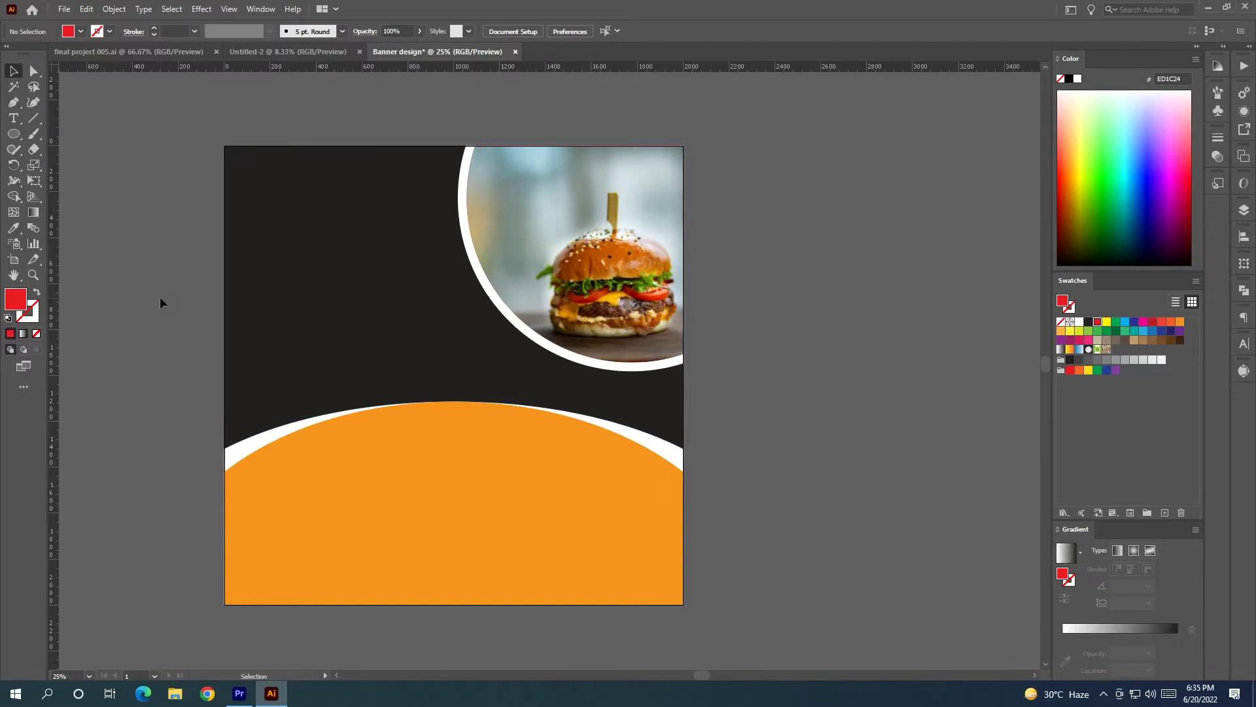
Place point text beside the artboard and enlarge it to about 151.6 pt
click(13, 117)
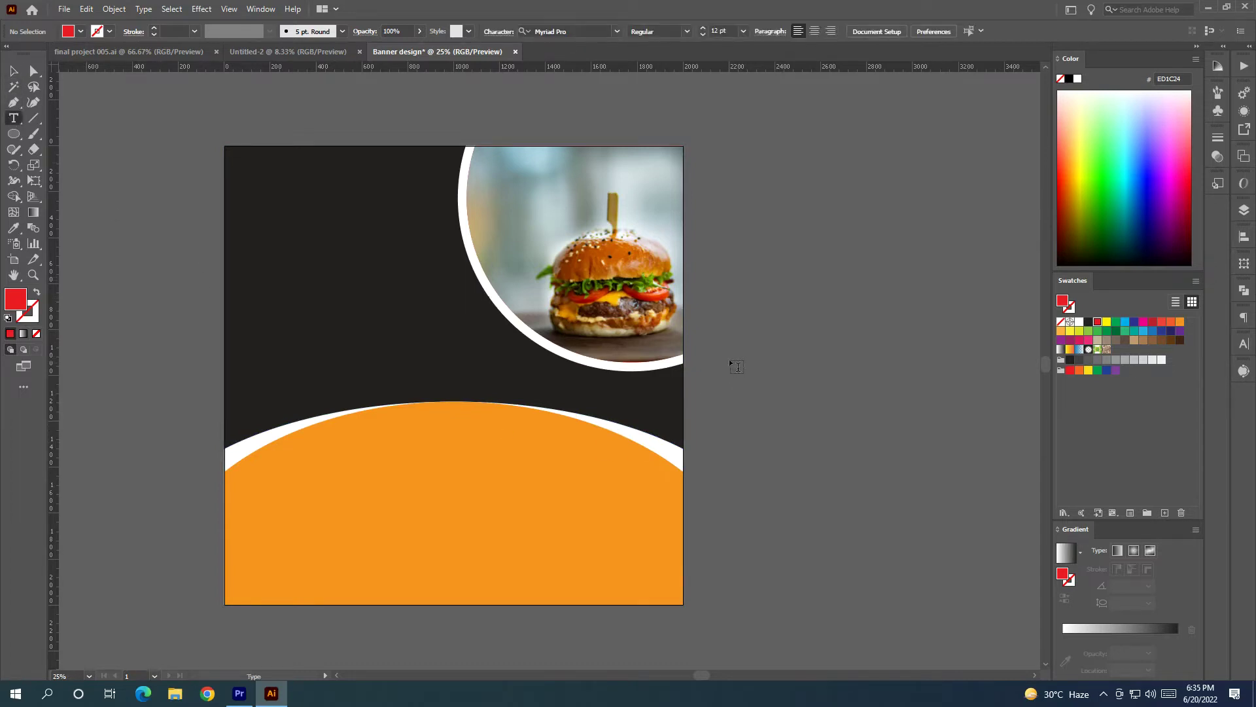
click(747, 360)
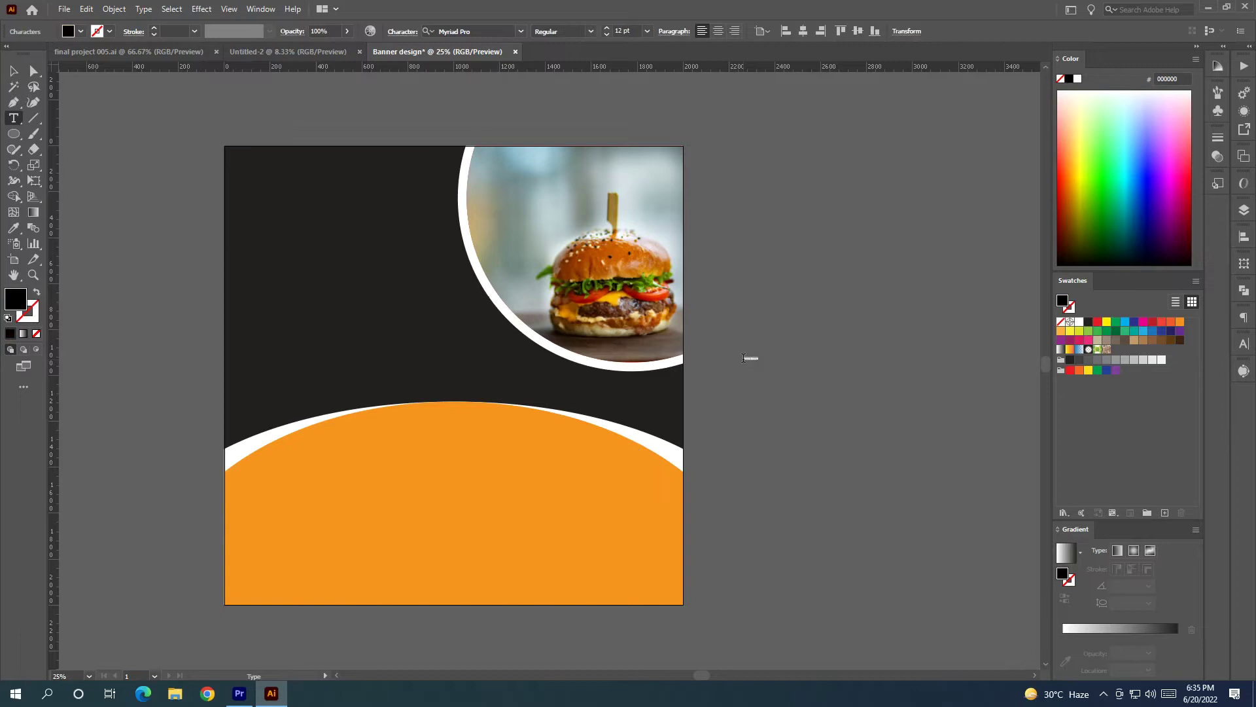
key(Escape)
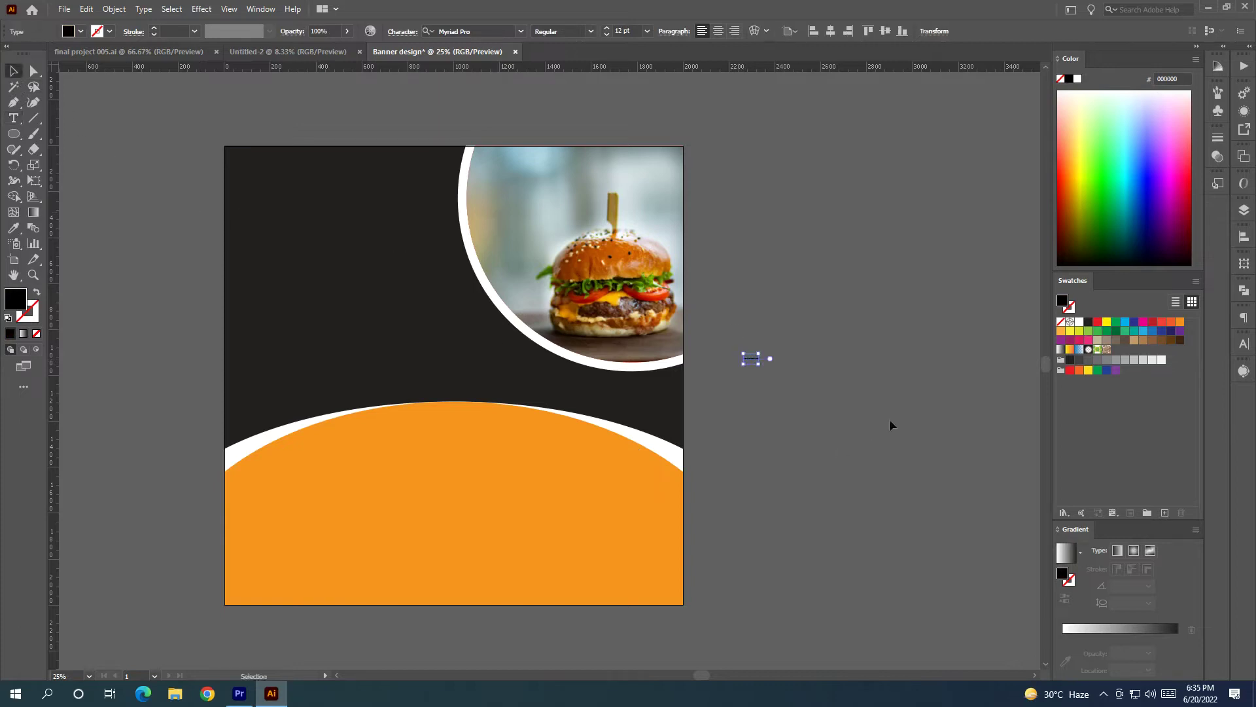
drag(758, 365, 722, 380)
Replace the placeholder text with "SUPPER DELICIOUS" and "FOOD" on a second line
click(14, 121)
key(BackSpace)
text(SUPP)
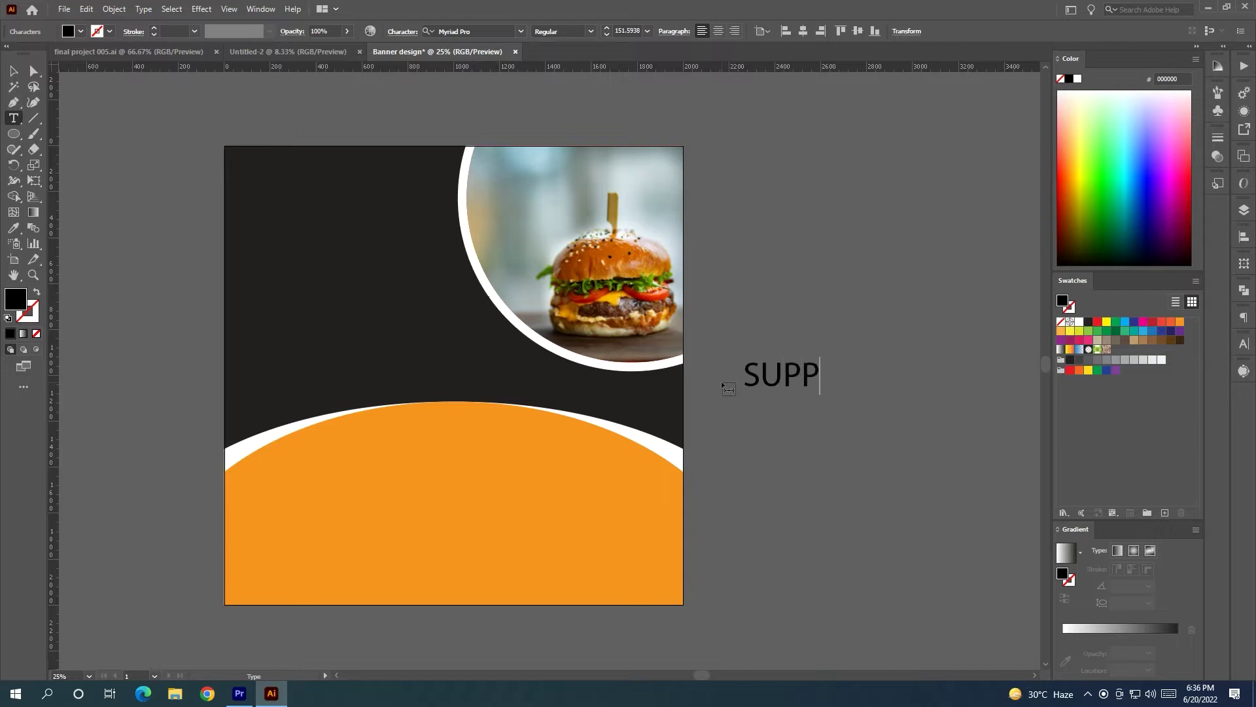
text(ER DELI)
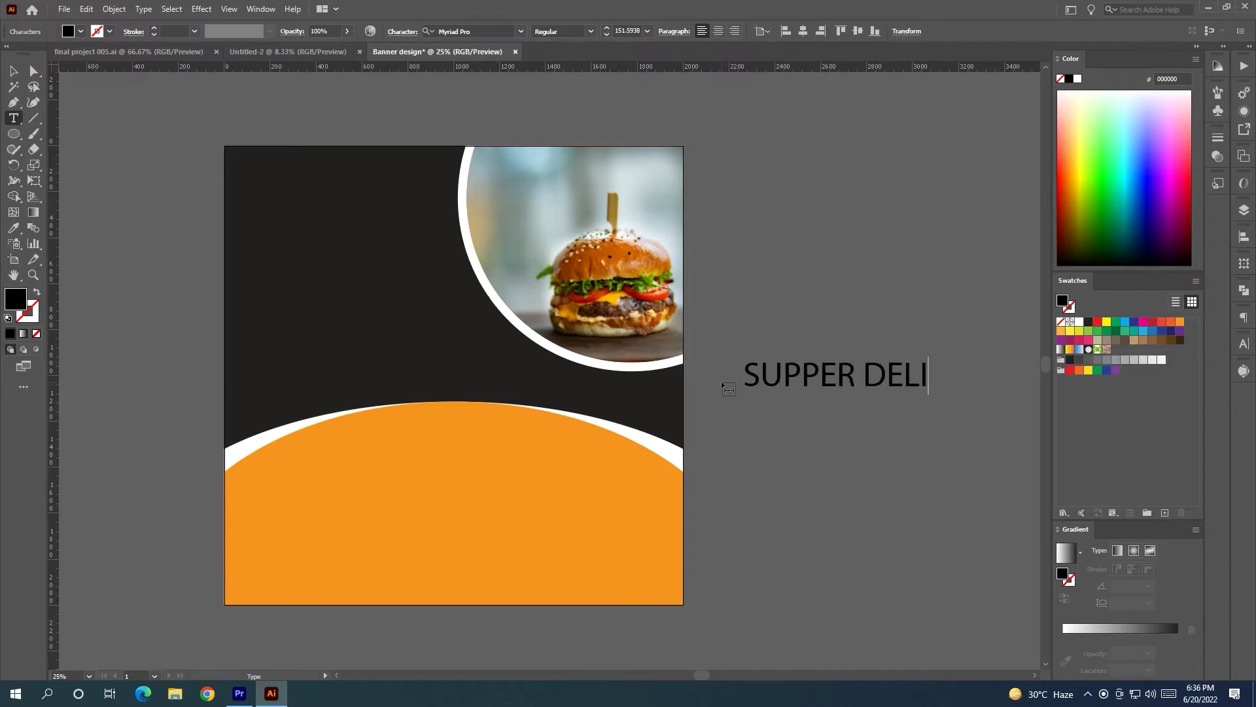
text(CIOUD)
key(BackSpace)
text(S)
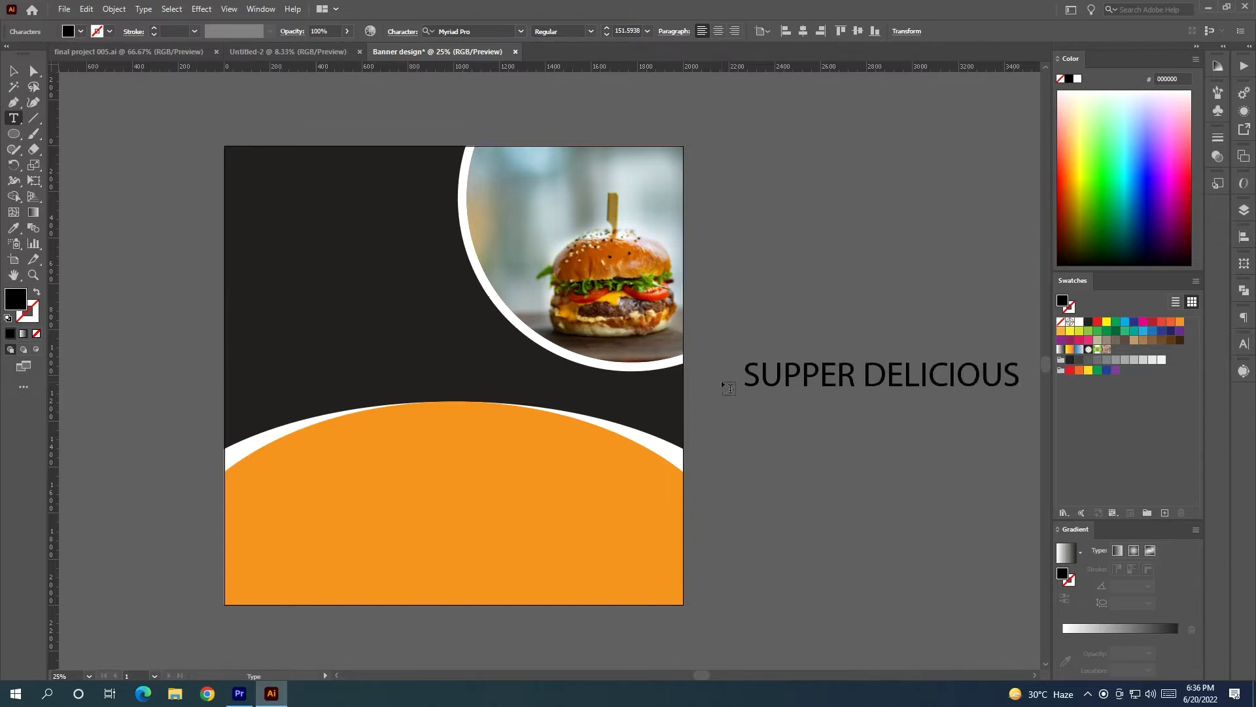
text(Food)
key(BackSpace)
key(BackSpace)
key(BackSpace)
text(OOD)
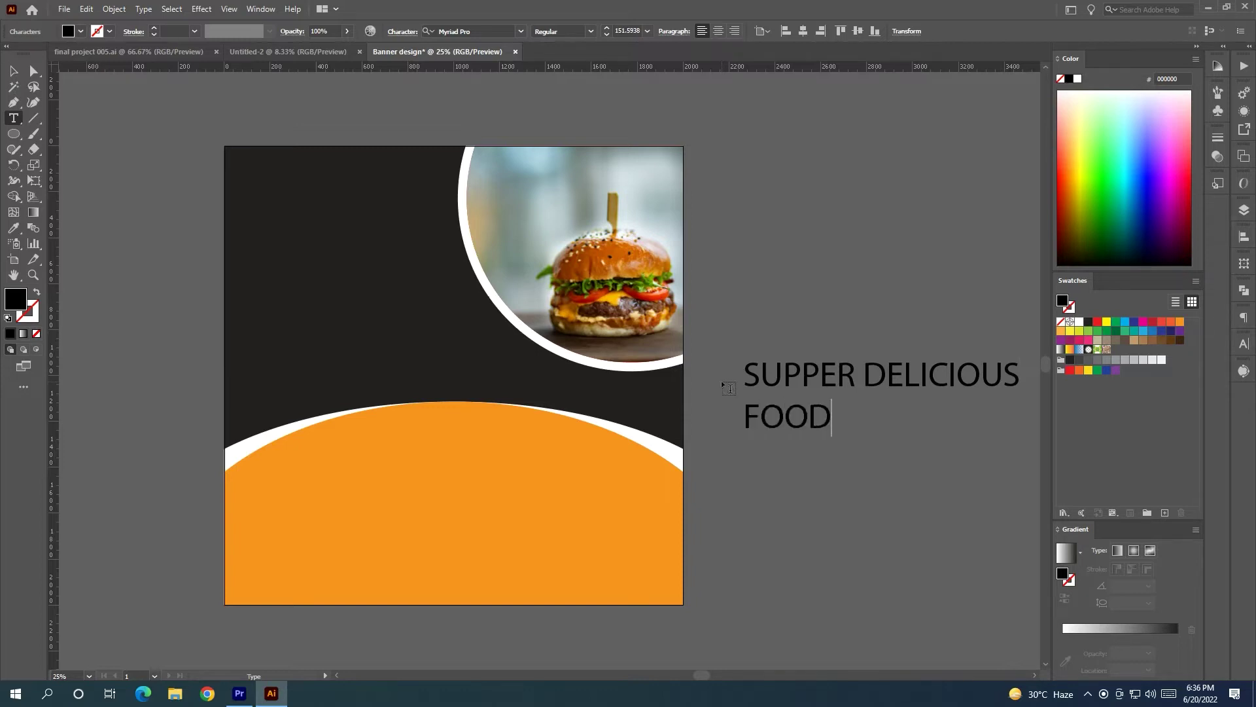
Move the heading slightly closer to the artboard and break it so DELICIOUS starts its own line
click(12, 72)
drag(884, 378, 857, 358)
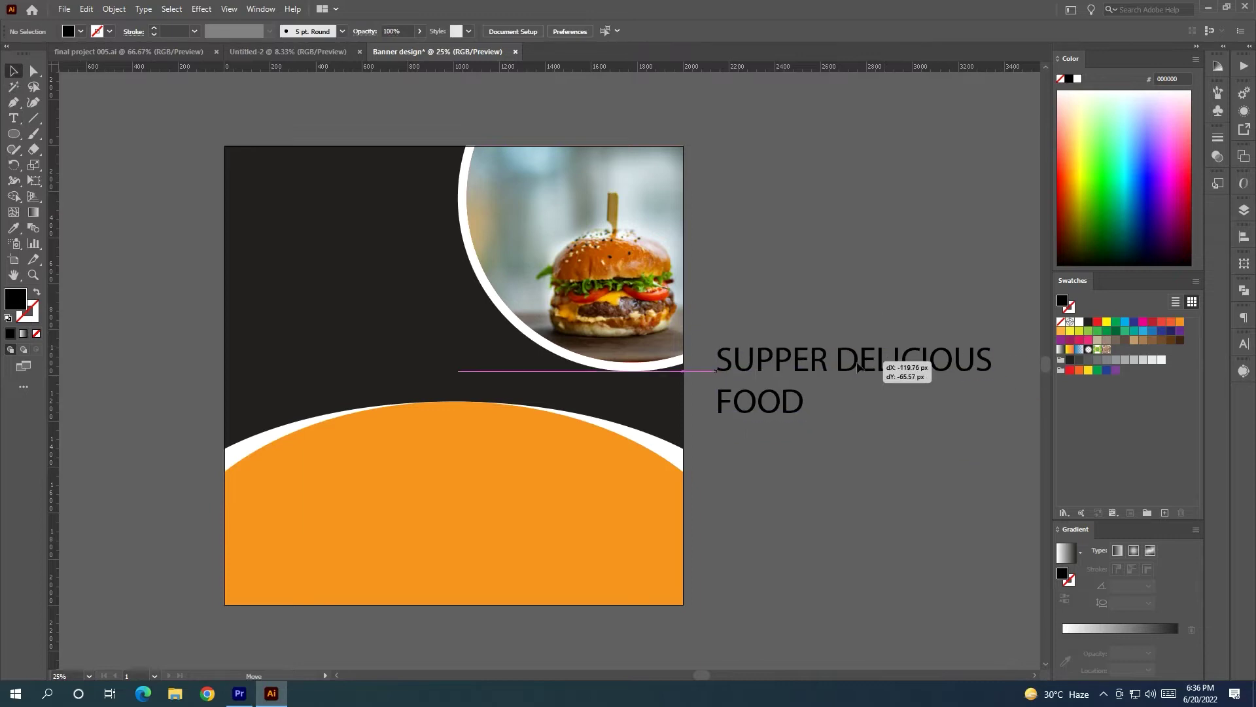
click(13, 118)
click(839, 364)
key(Return)
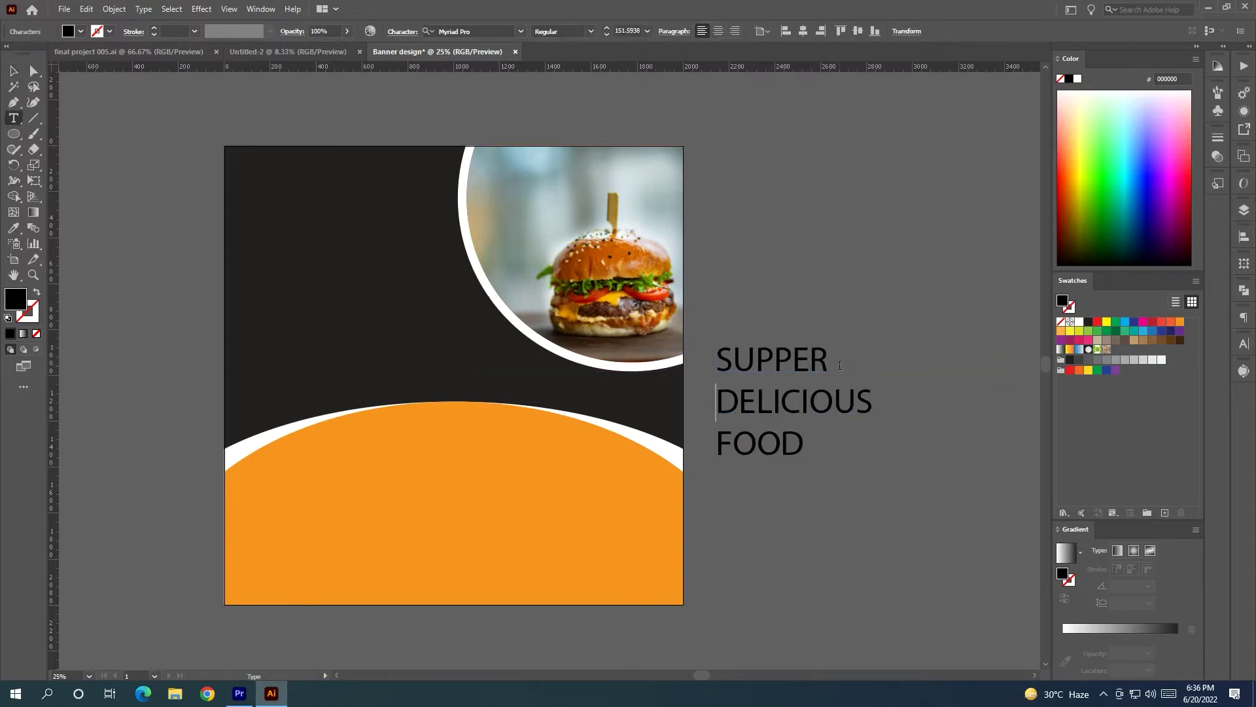
Set the font of all three heading lines to Bernard MT Condensed
drag(717, 352, 806, 445)
scroll(473, 81, up, 2)
click(521, 31)
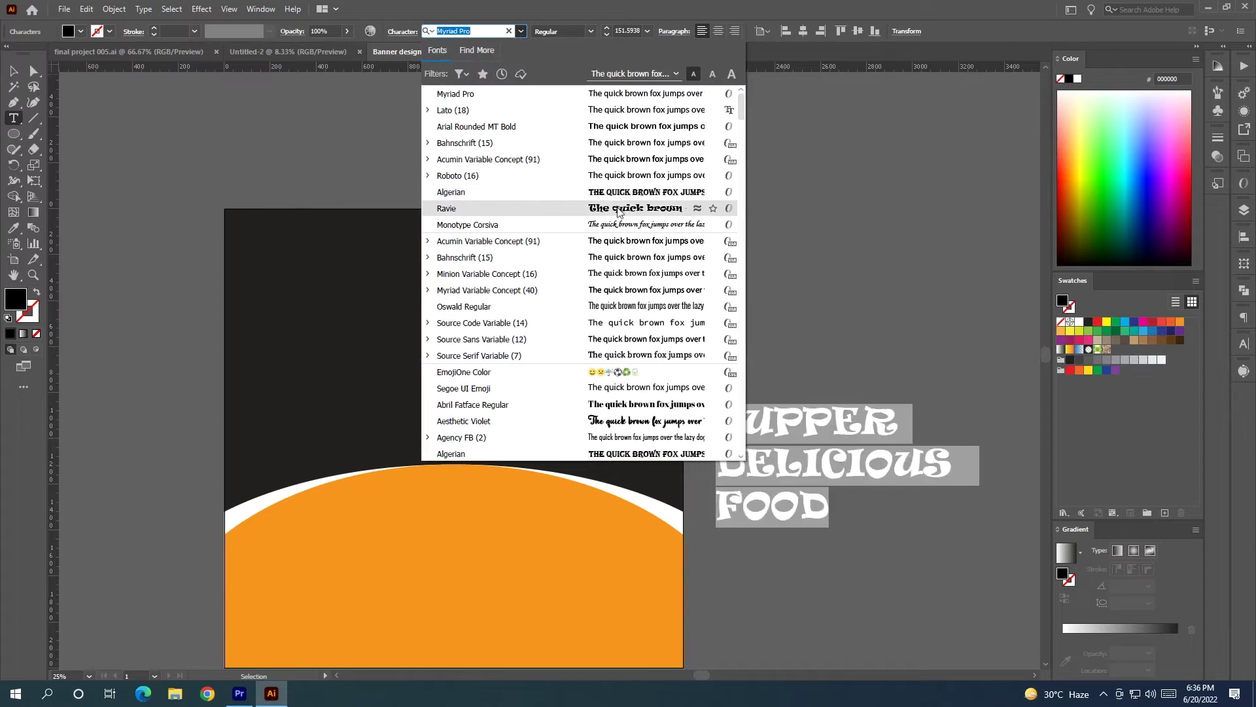
scroll(618, 216, down, 5)
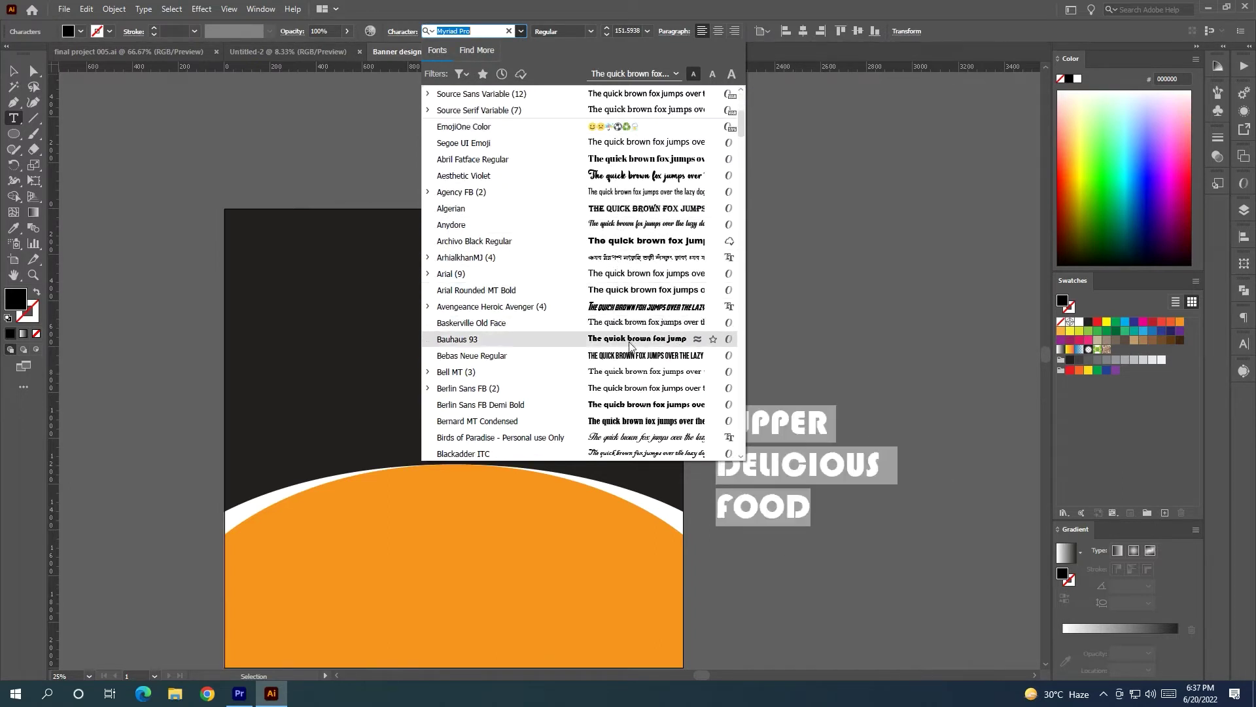
scroll(622, 294, down, 4)
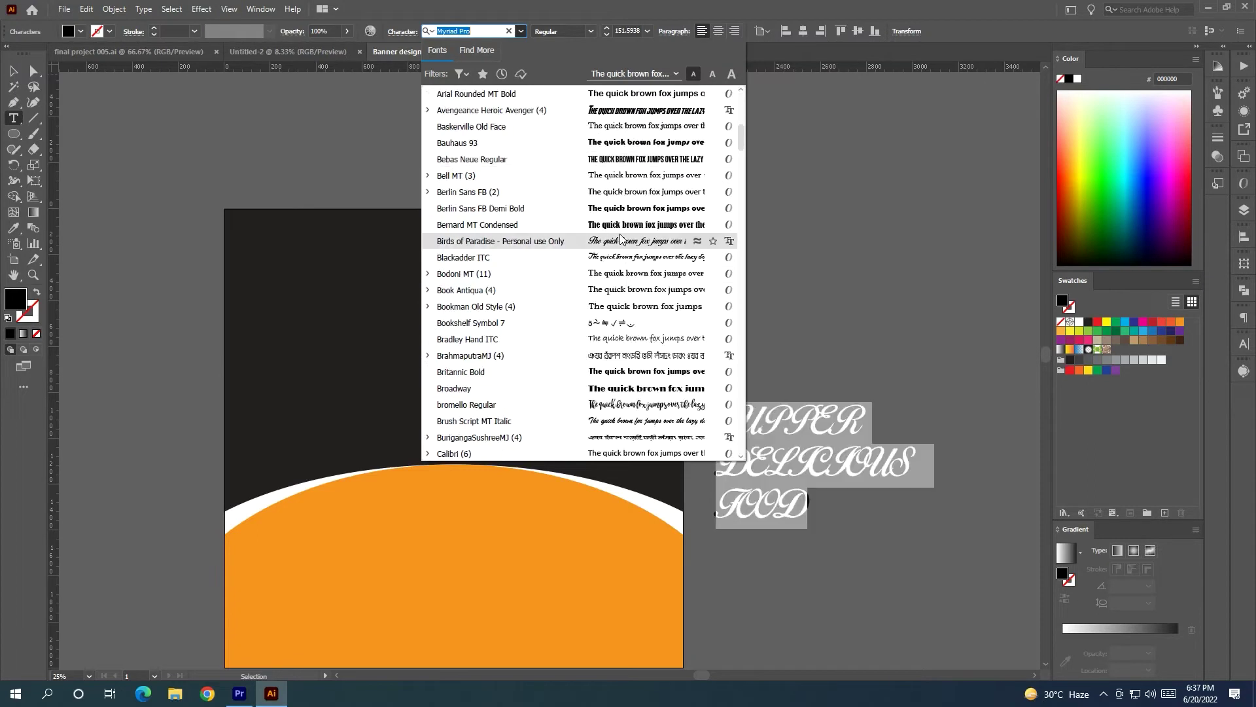
click(620, 227)
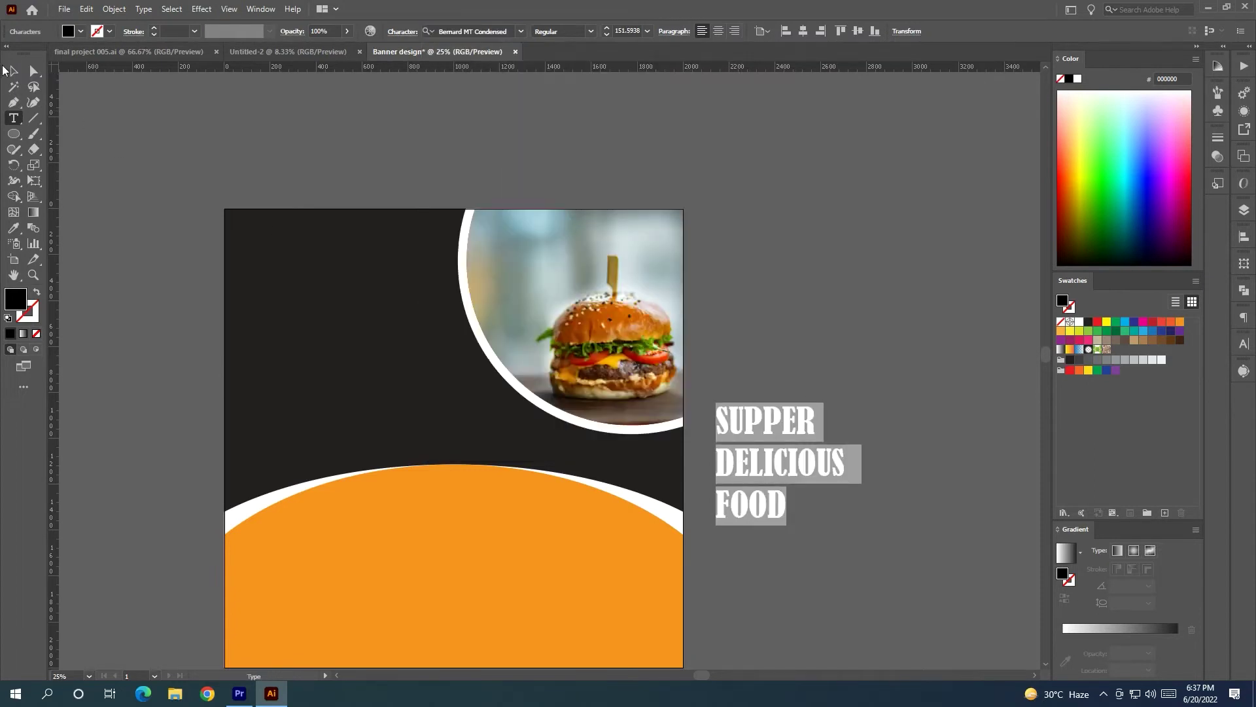
Fill the heading with white and move it onto the dark area beside the burger circle
click(4, 69)
click(1079, 323)
drag(737, 469, 272, 402)
click(873, 402)
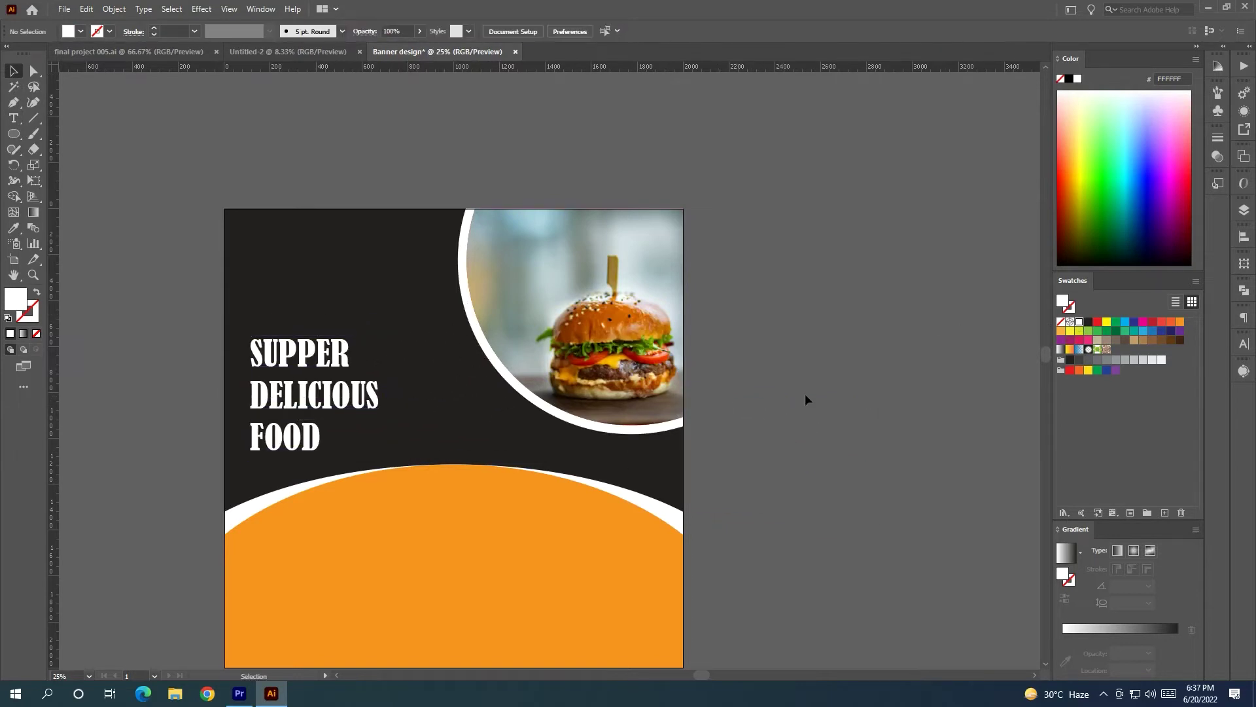
scroll(749, 378, down, 1)
Change the heading's font to Roboto Medium Italic
key(t)
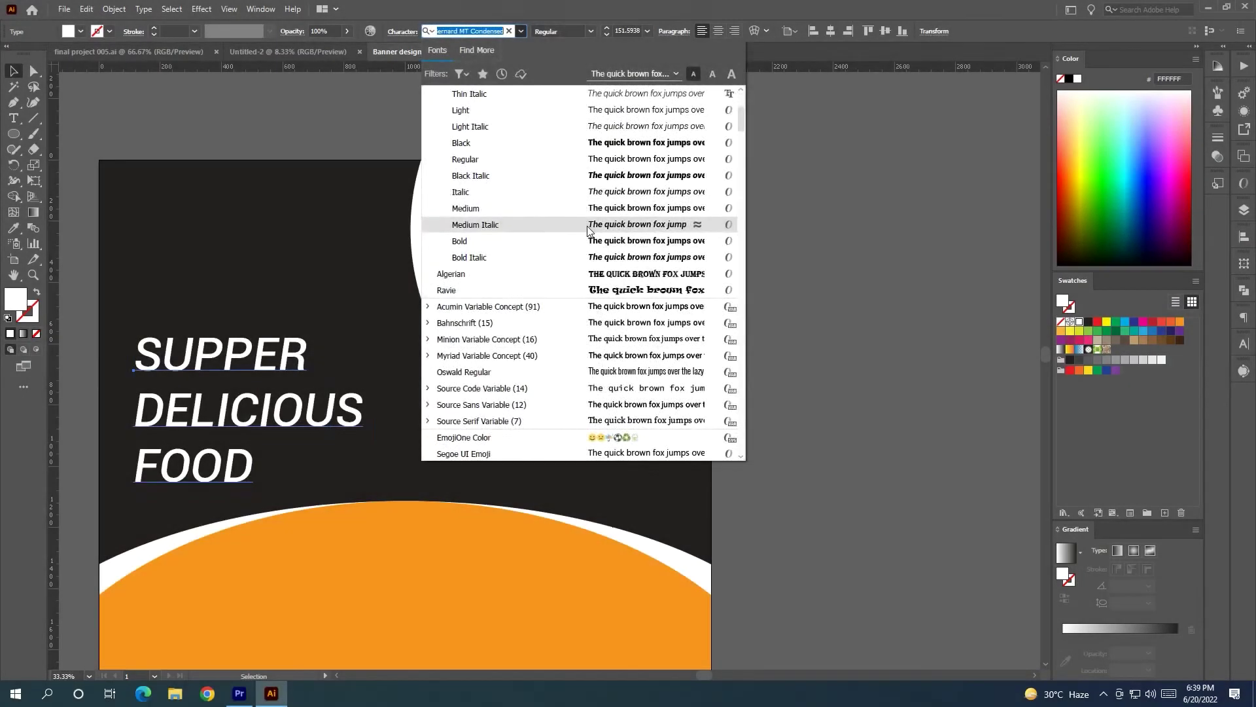
click(590, 229)
click(859, 236)
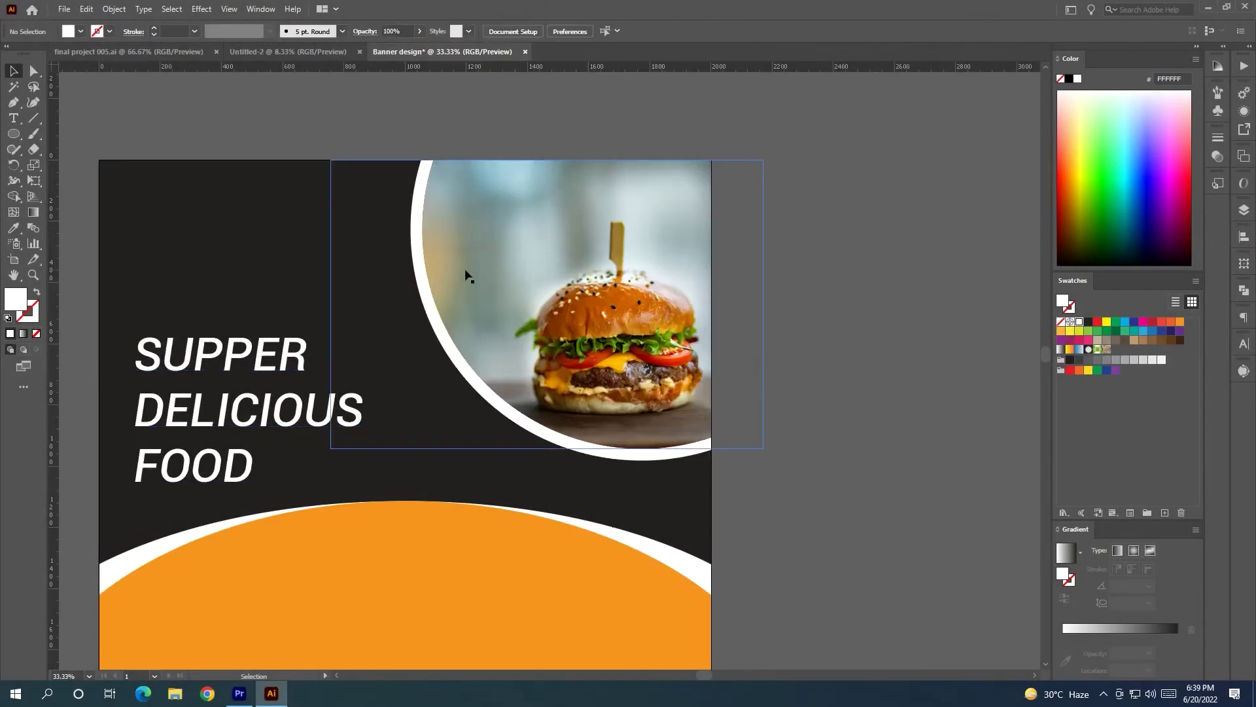
Set the heading's leading to 167 pt and shift the text slightly toward the artboard's left edge
scroll(457, 295, down, 1)
click(307, 391)
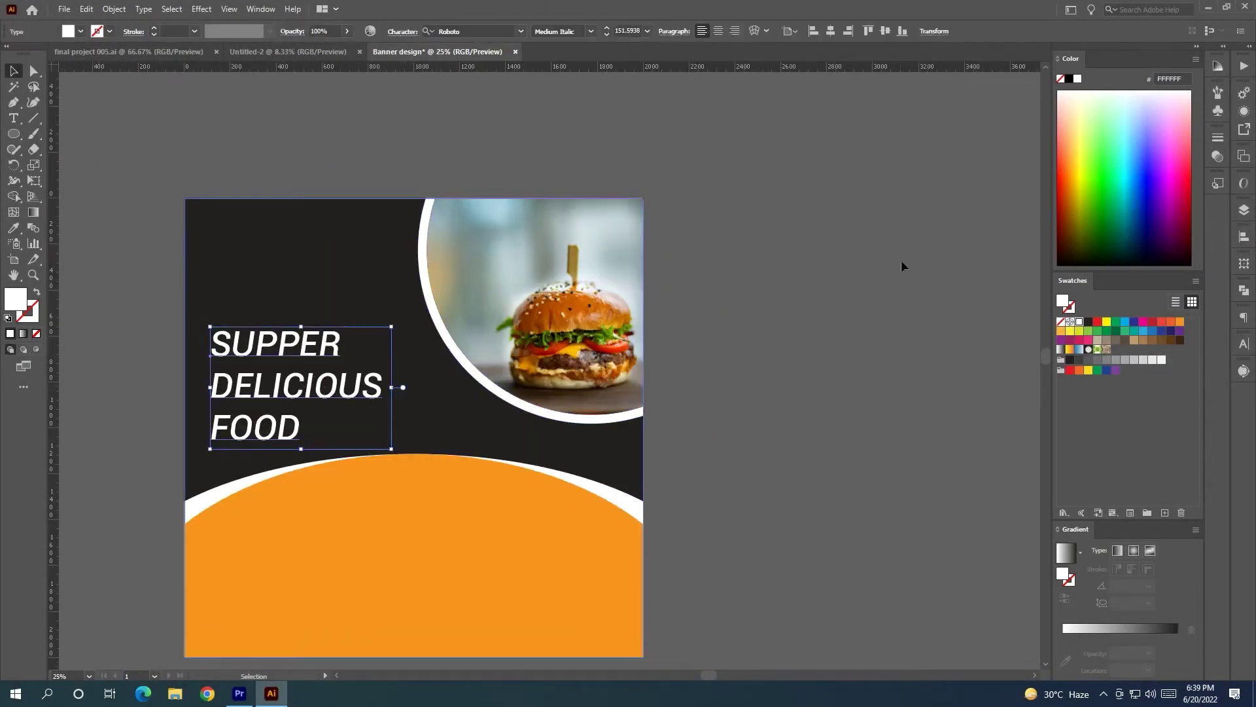
click(591, 31)
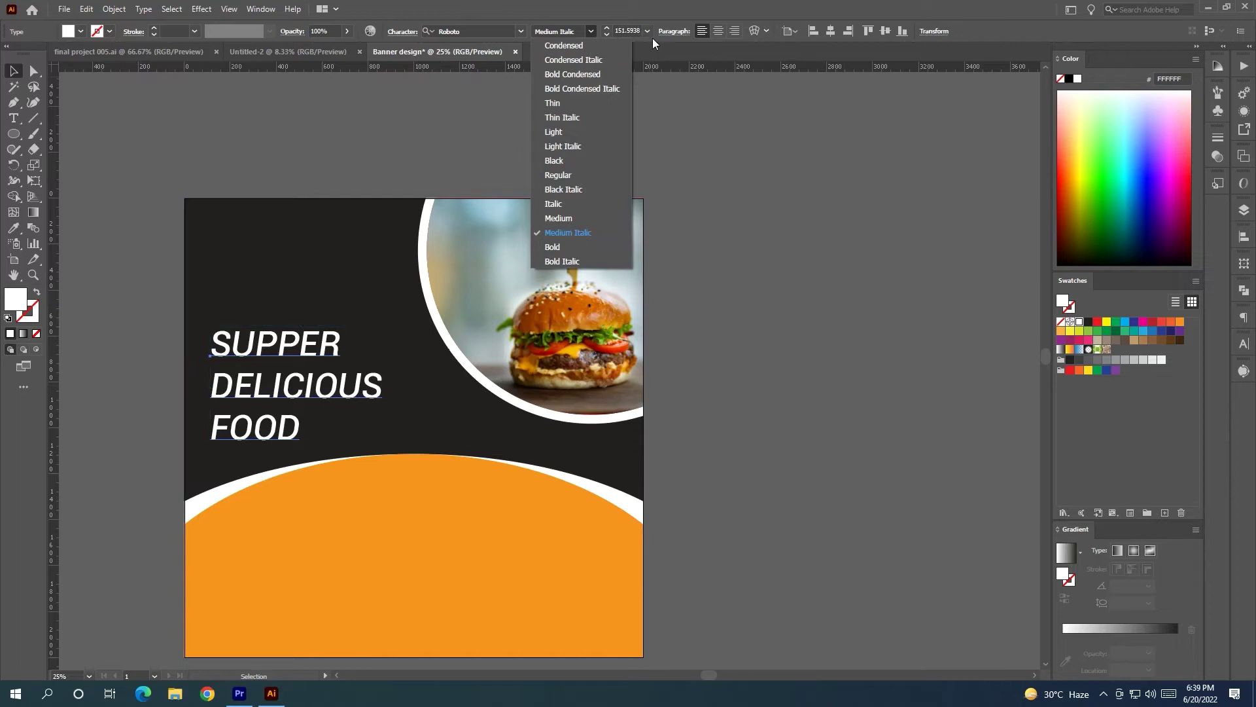
click(823, 133)
click(1246, 349)
click(1199, 395)
scroll(1199, 395, down, 14)
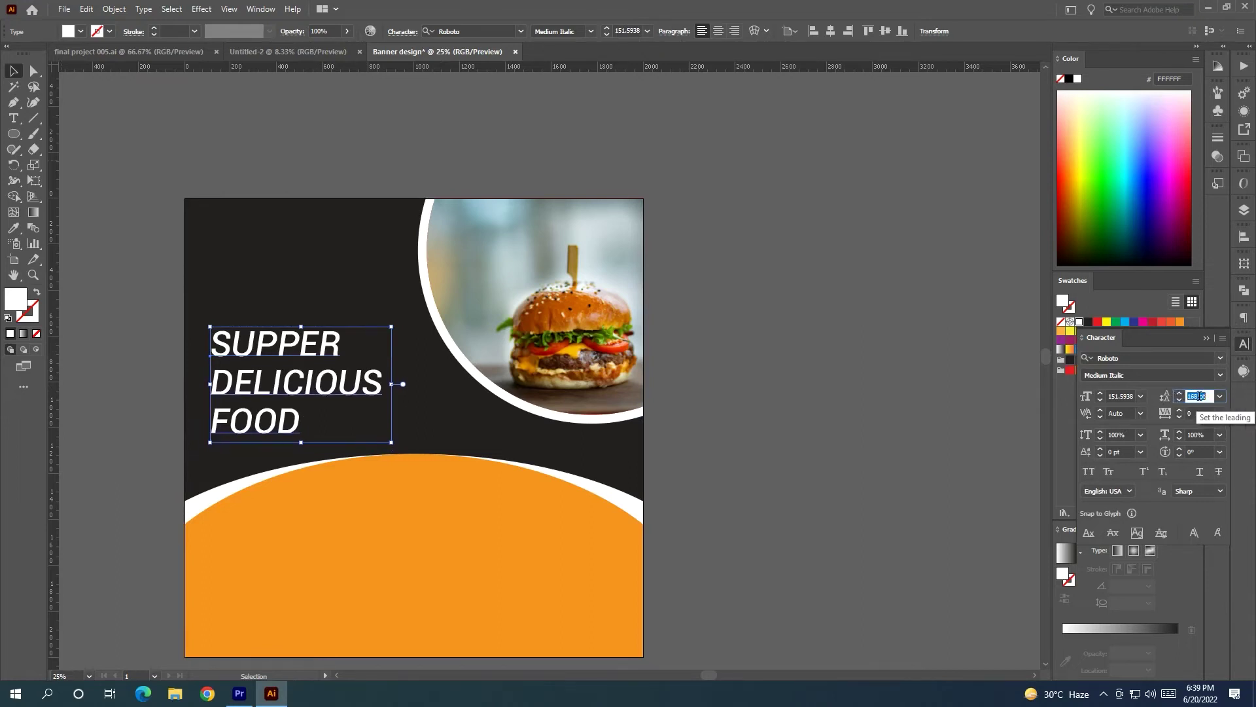
scroll(1199, 396, down, 1)
click(925, 398)
drag(296, 384, 288, 384)
Draw a small white square in the artboard's top-left corner and place a vertical guide along its right edge
drag(13, 133, 192, 214)
key(v)
drag(58, 130, 201, 247)
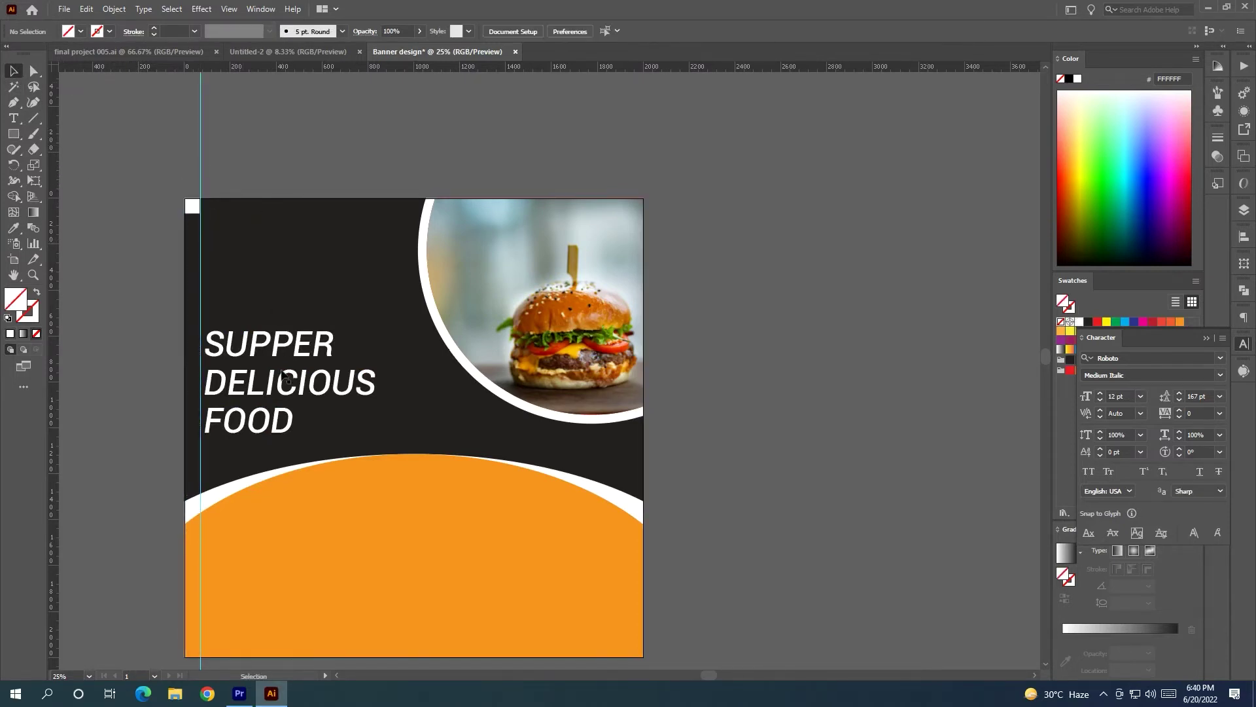
Line up the heading's left edge with the vertical margin guide
click(219, 353)
scroll(219, 353, up, 5)
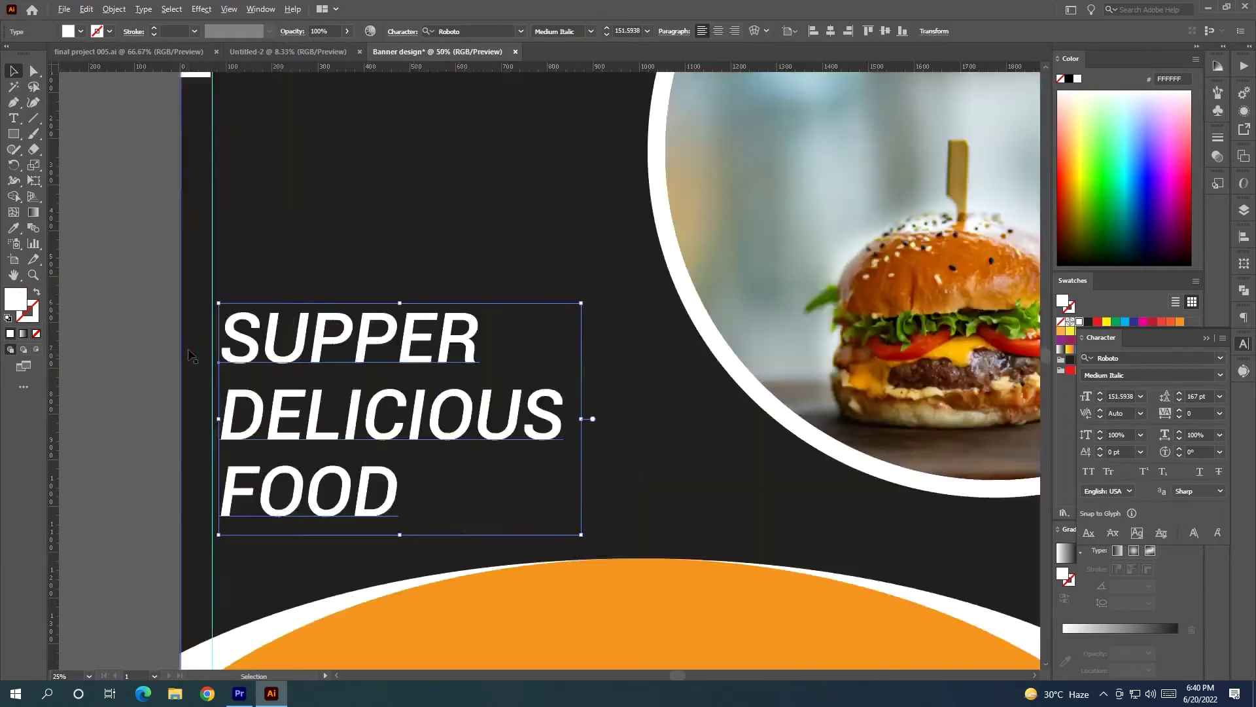
scroll(294, 365, down, 4)
click(181, 320)
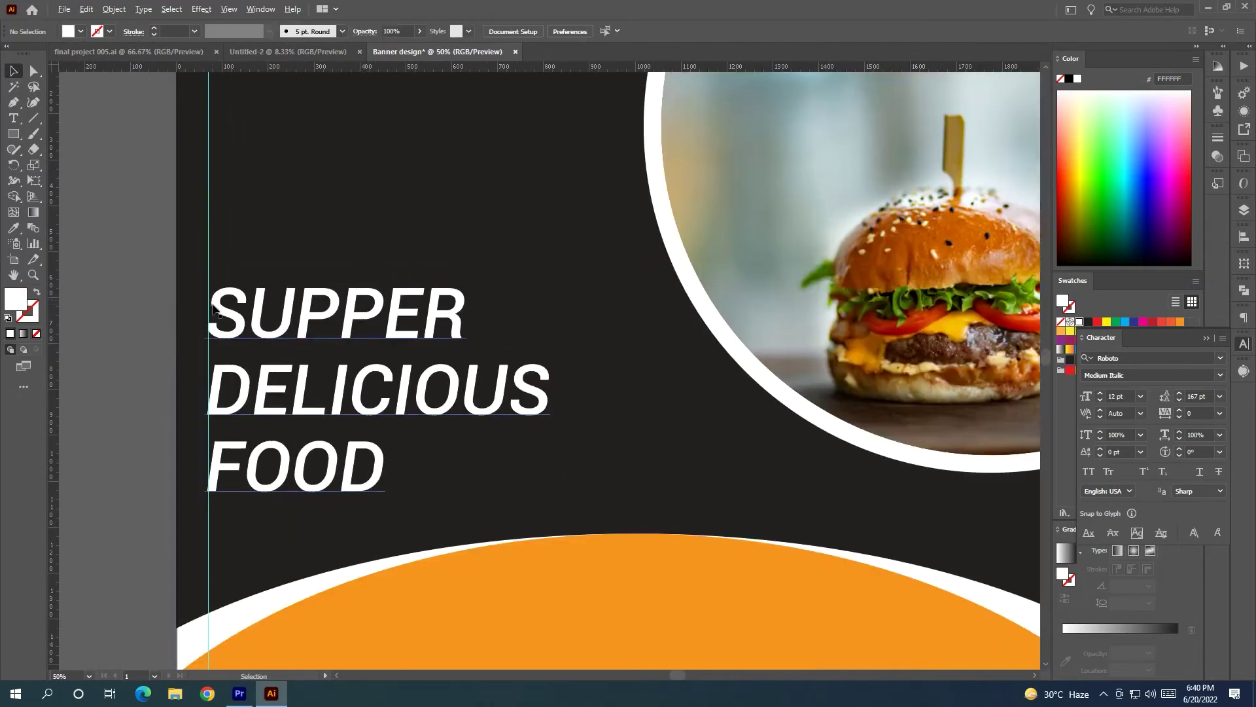
scroll(212, 306, down, 3)
Raise the heading about 30 px along the guide
click(13, 119)
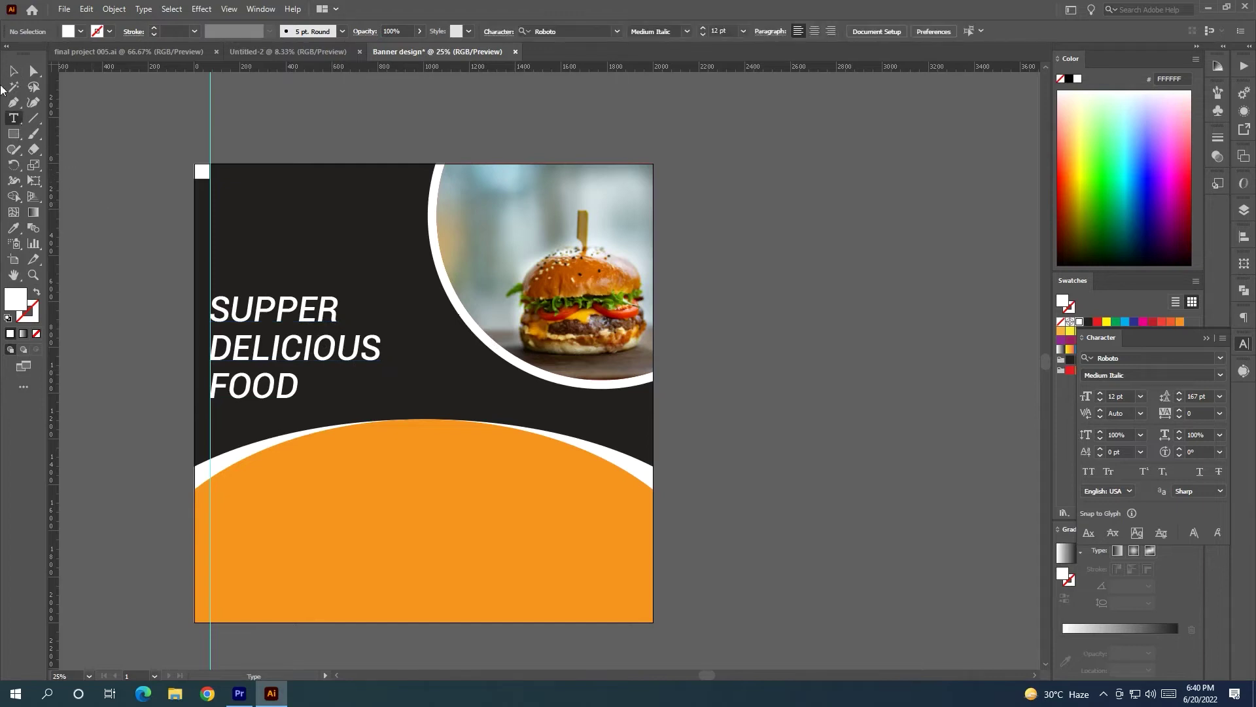
click(13, 70)
click(268, 341)
key(shift+Up)
key(shift+Up)
key(shift+Up)
key(shift+Up)
click(13, 119)
scroll(361, 418, down, 1)
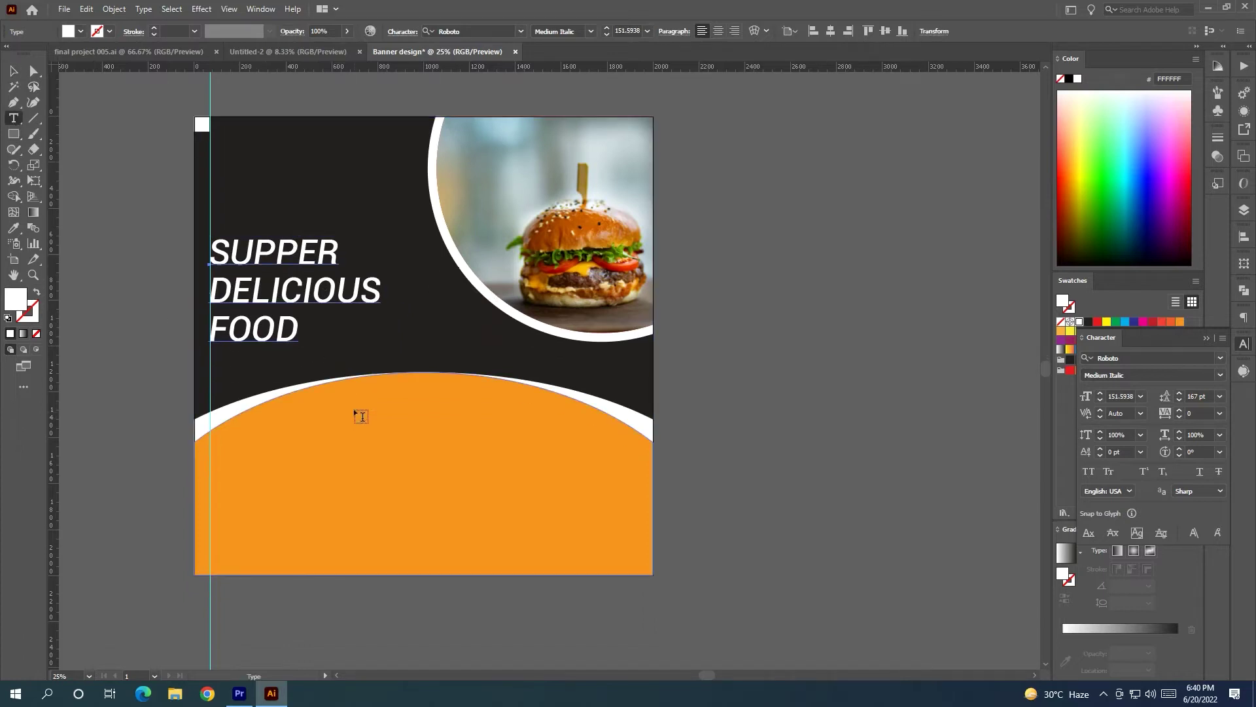
key(v)
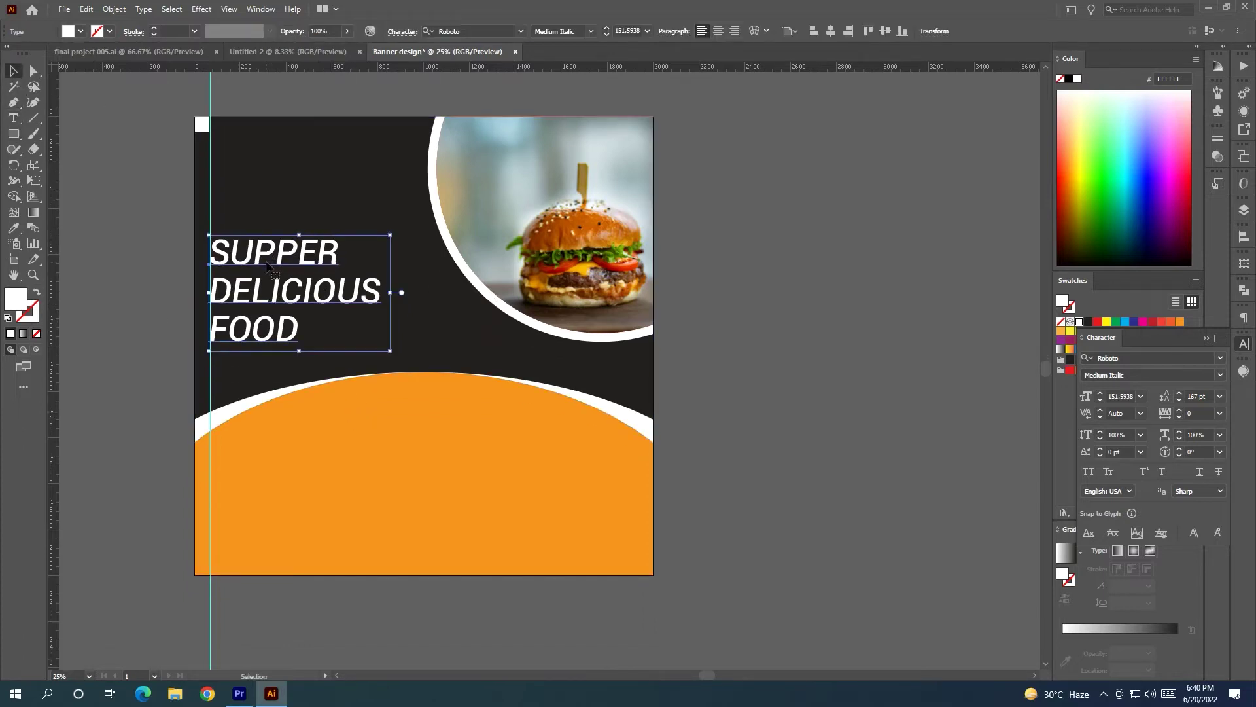
key(shift+Down)
click(169, 279)
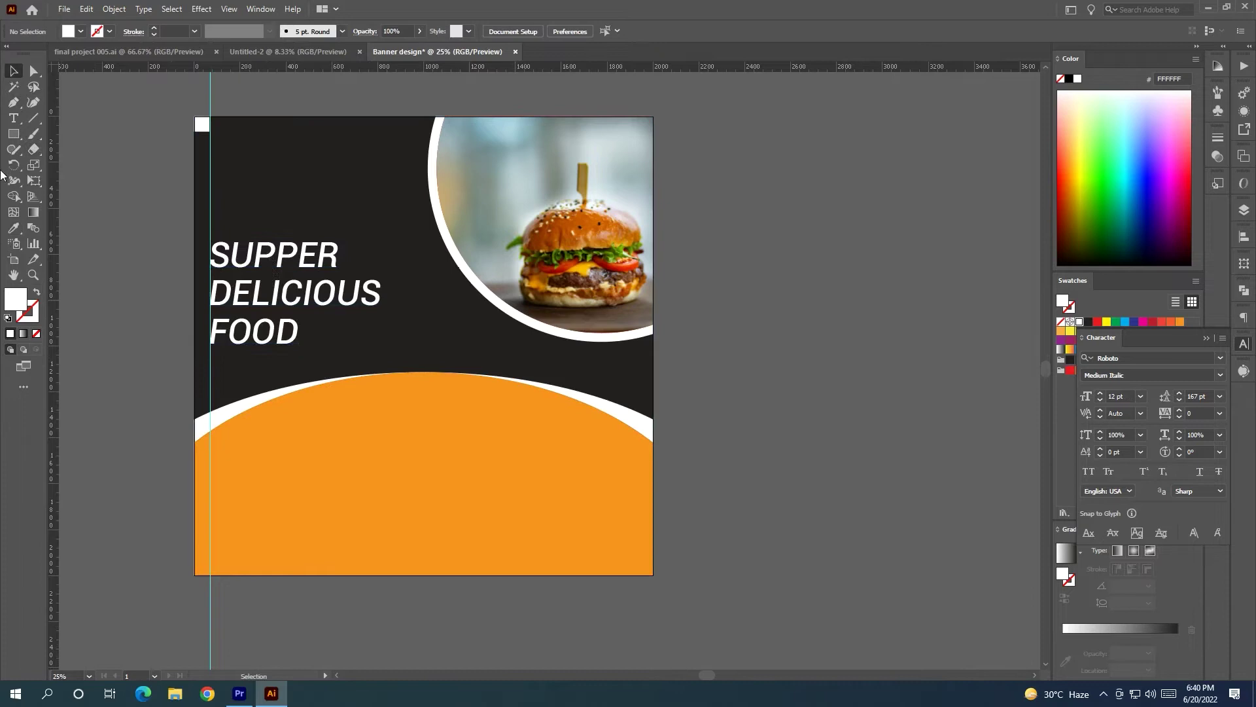
Place black point text on the orange shape and enlarge it to about 109.5 pt
click(13, 119)
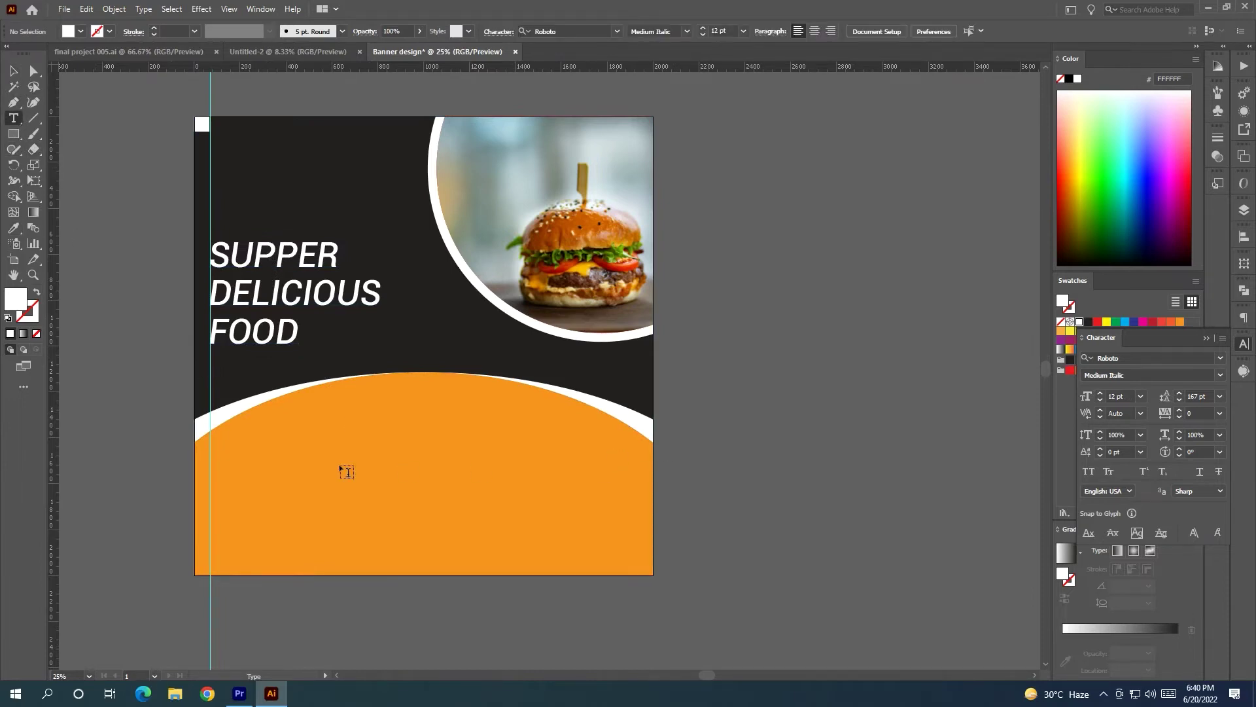
click(349, 449)
click(14, 70)
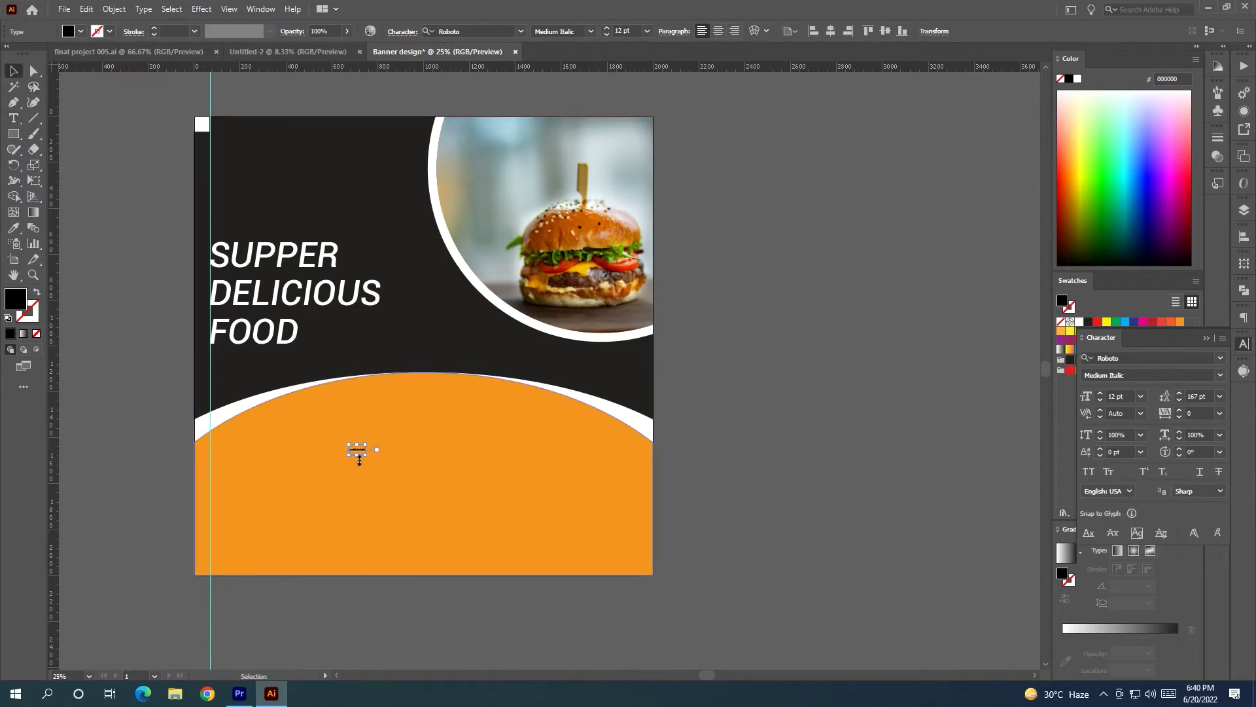
drag(367, 453, 536, 556)
Replace the placeholder text on the orange shape with "TO DAYS SPECIAL MENU"
click(14, 119)
drag(495, 463, 332, 456)
key(BackSpace)
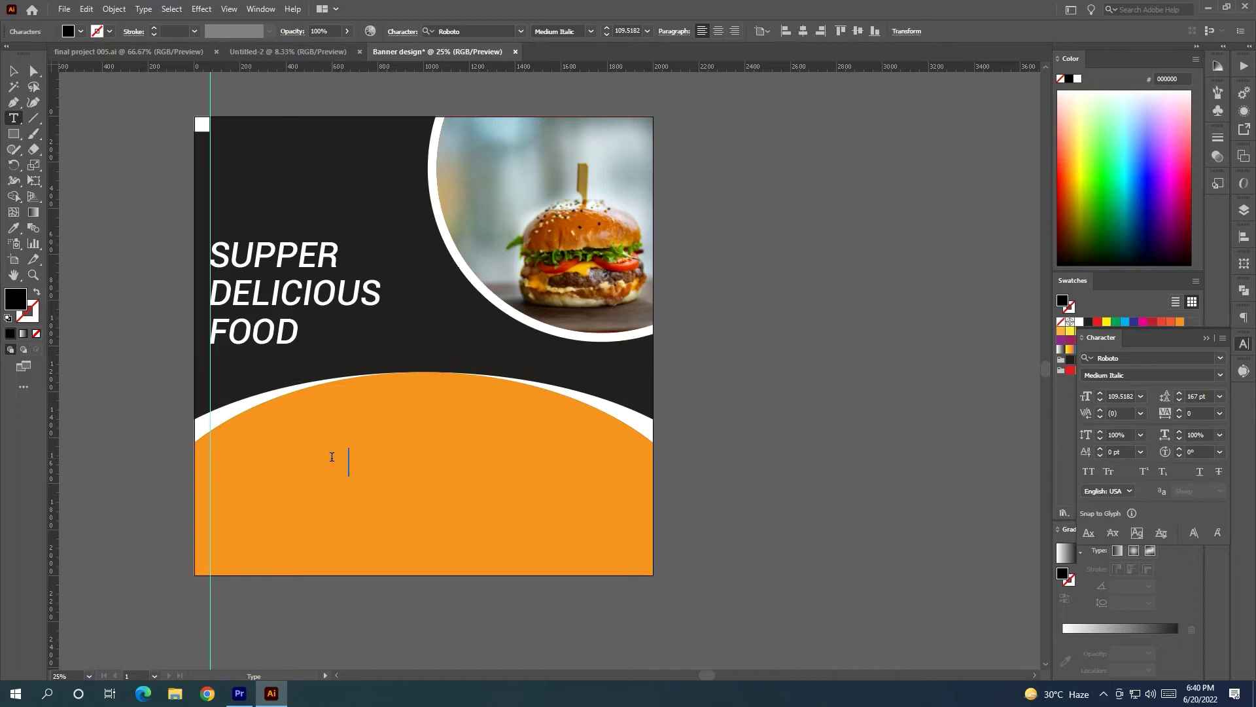
text(TO DAYS SPE)
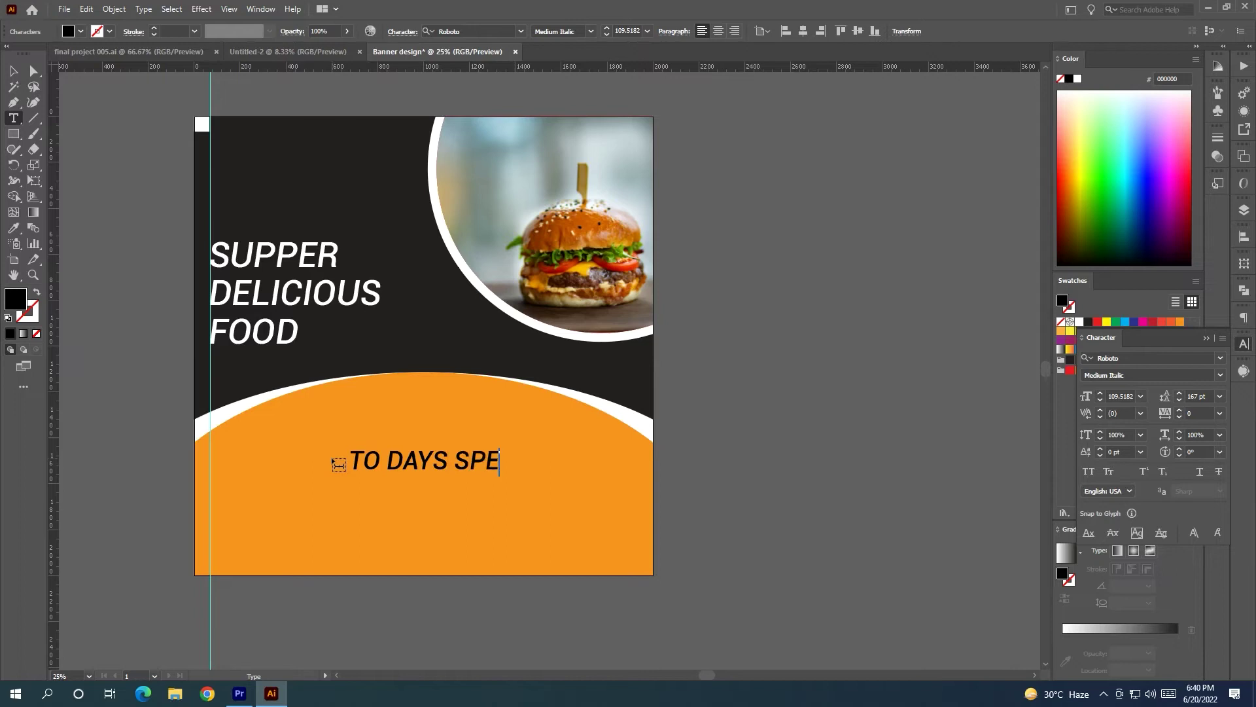
text(CIAL MENU)
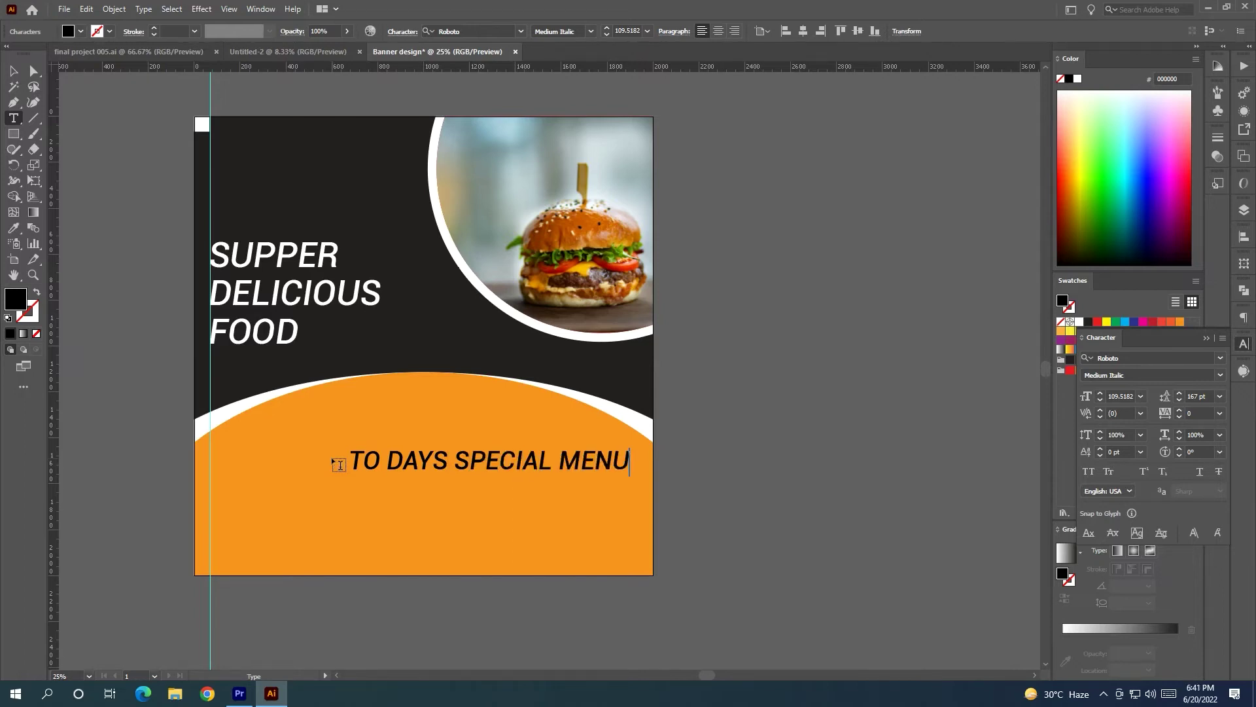
Break the special-menu text onto two lines so that "MENU" sits on its own line
scroll(430, 499, down, 1)
click(562, 449)
key(BackSpace)
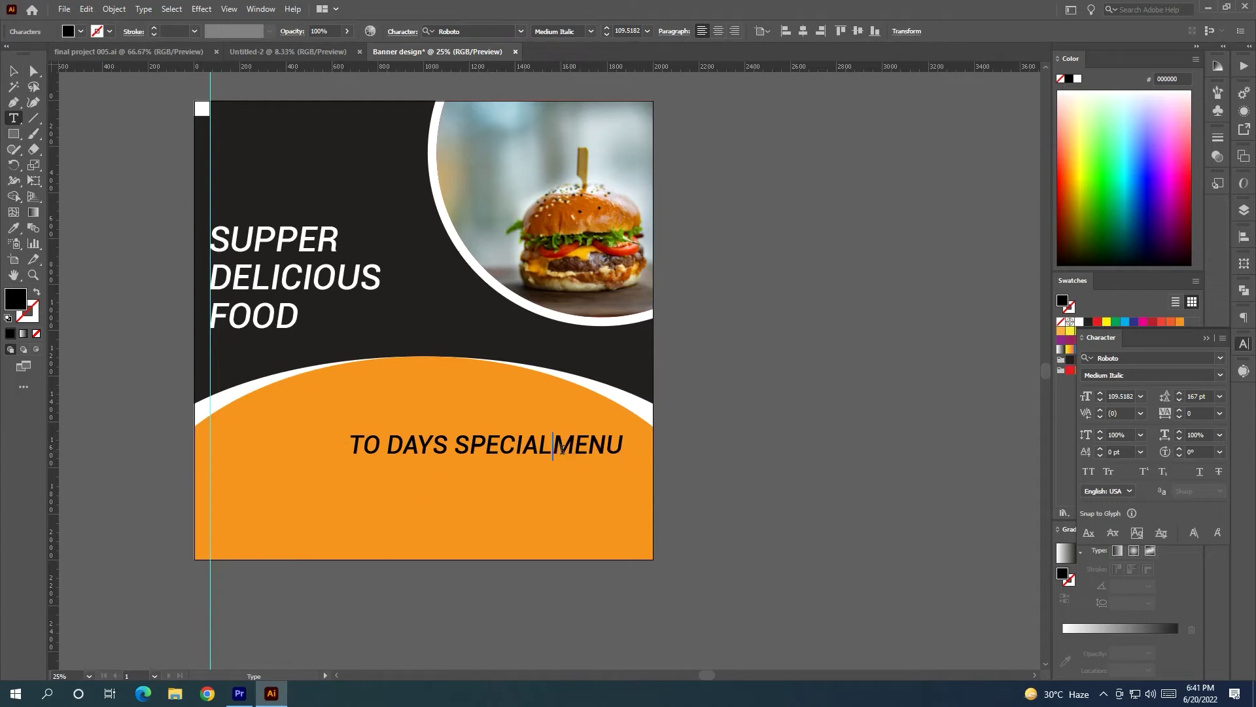
key(Return)
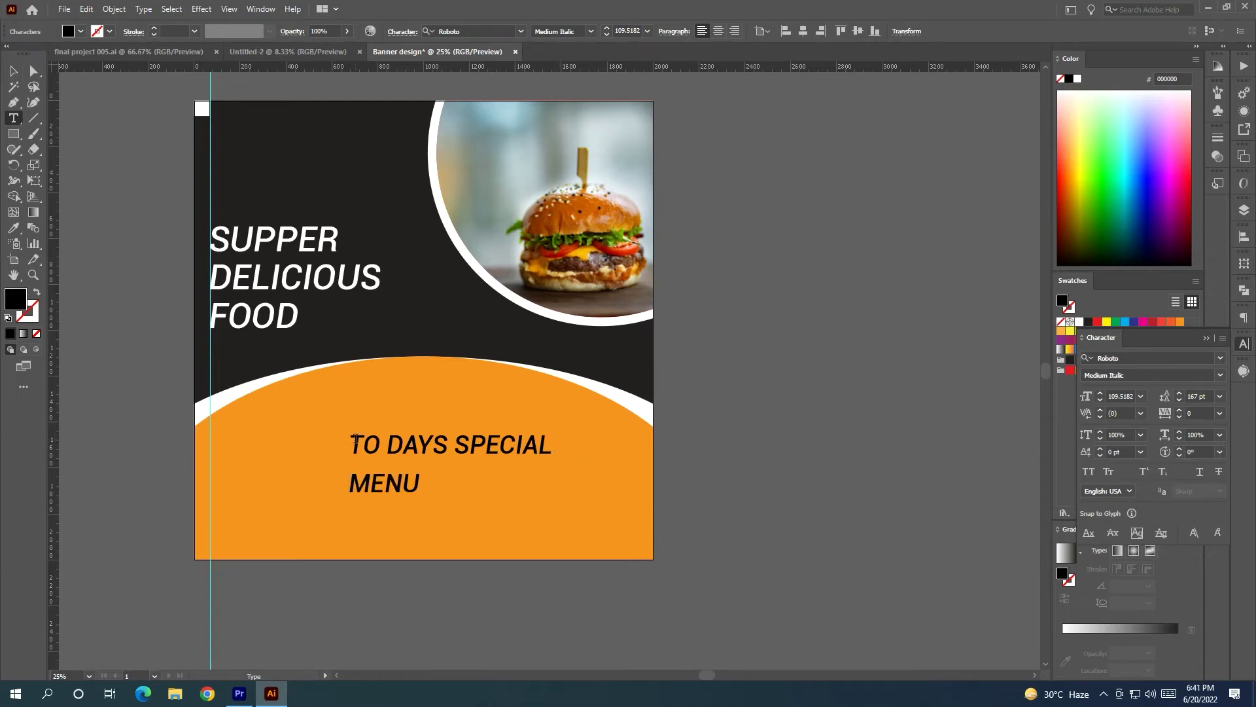
Try Myriad Pro and Bahnschrift SemiBold on the two-line special-menu text
drag(352, 438, 438, 499)
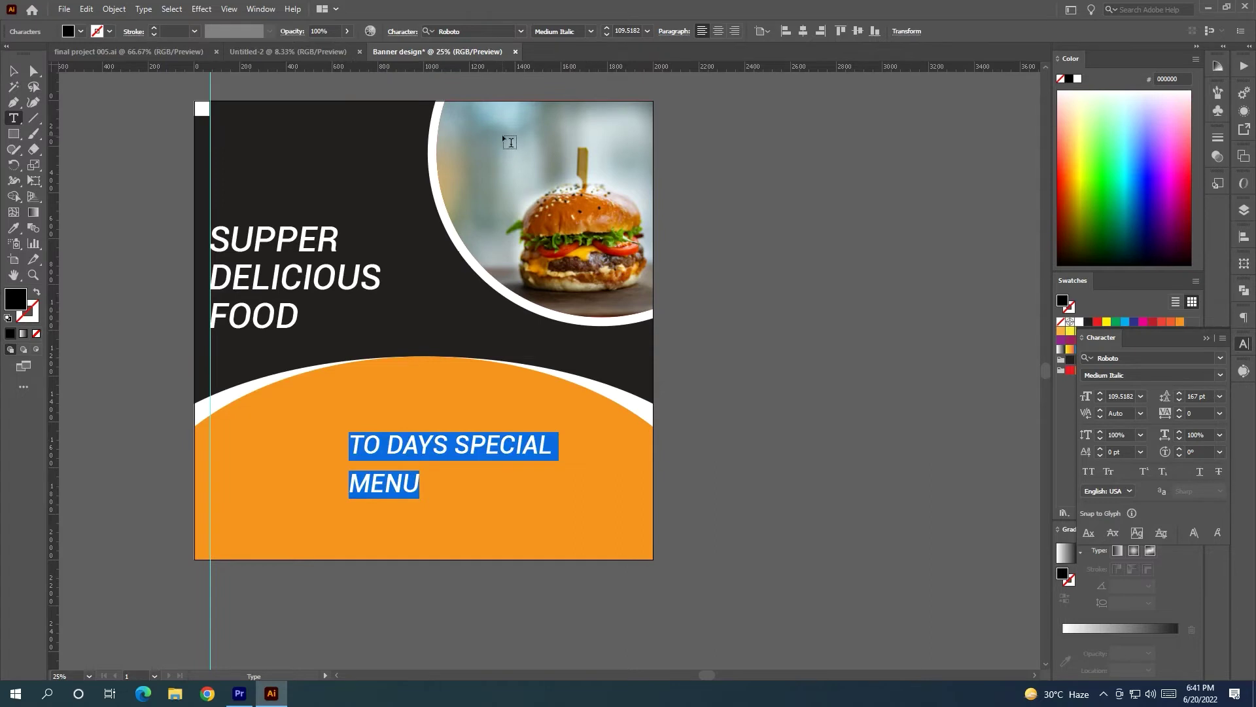
click(521, 31)
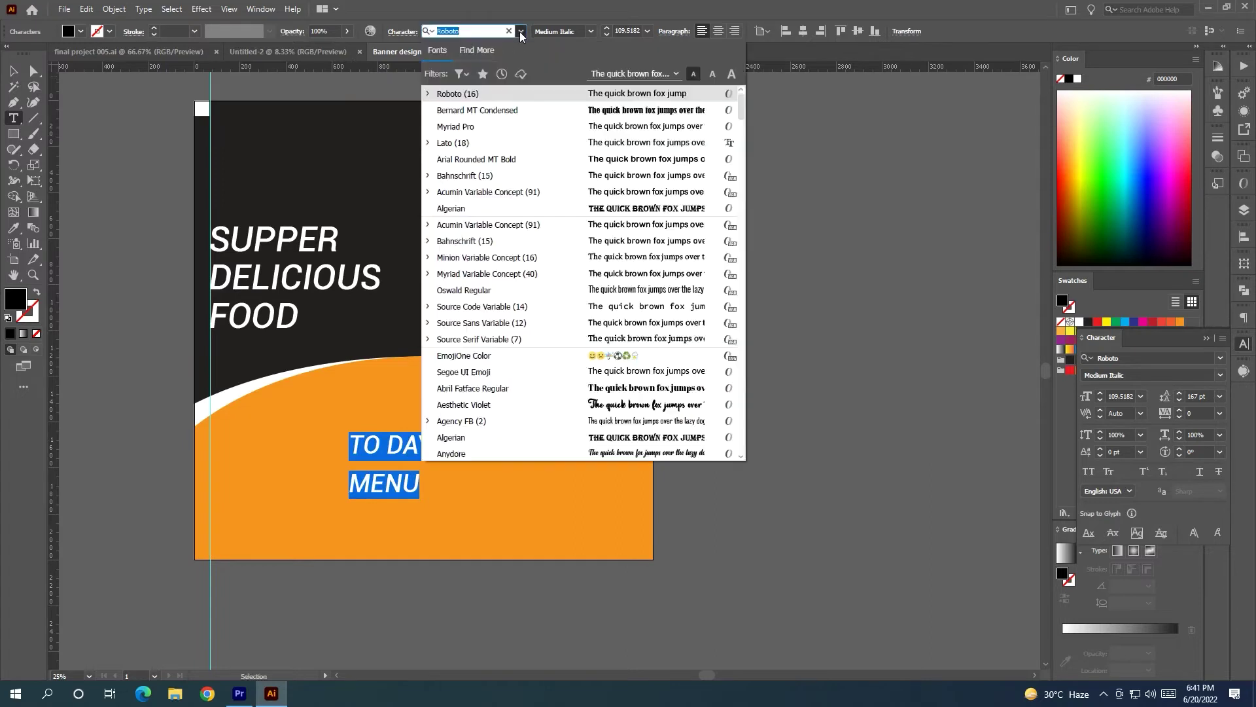
click(465, 127)
click(591, 30)
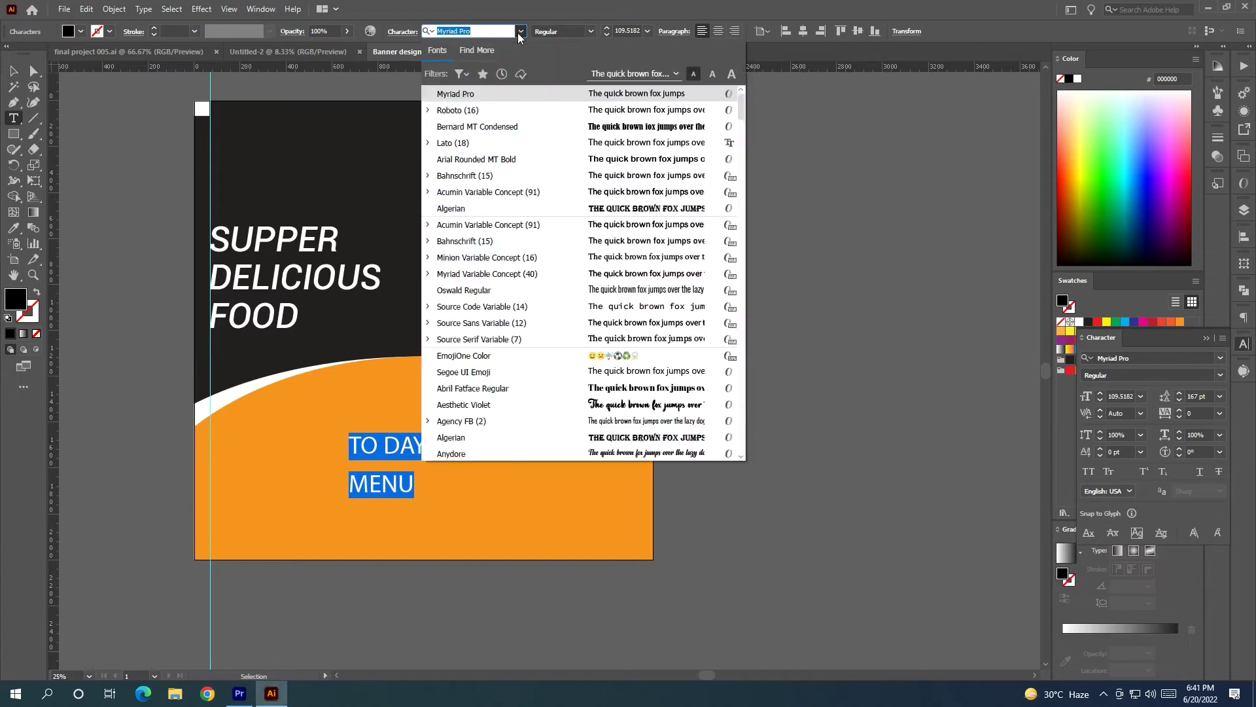
click(520, 31)
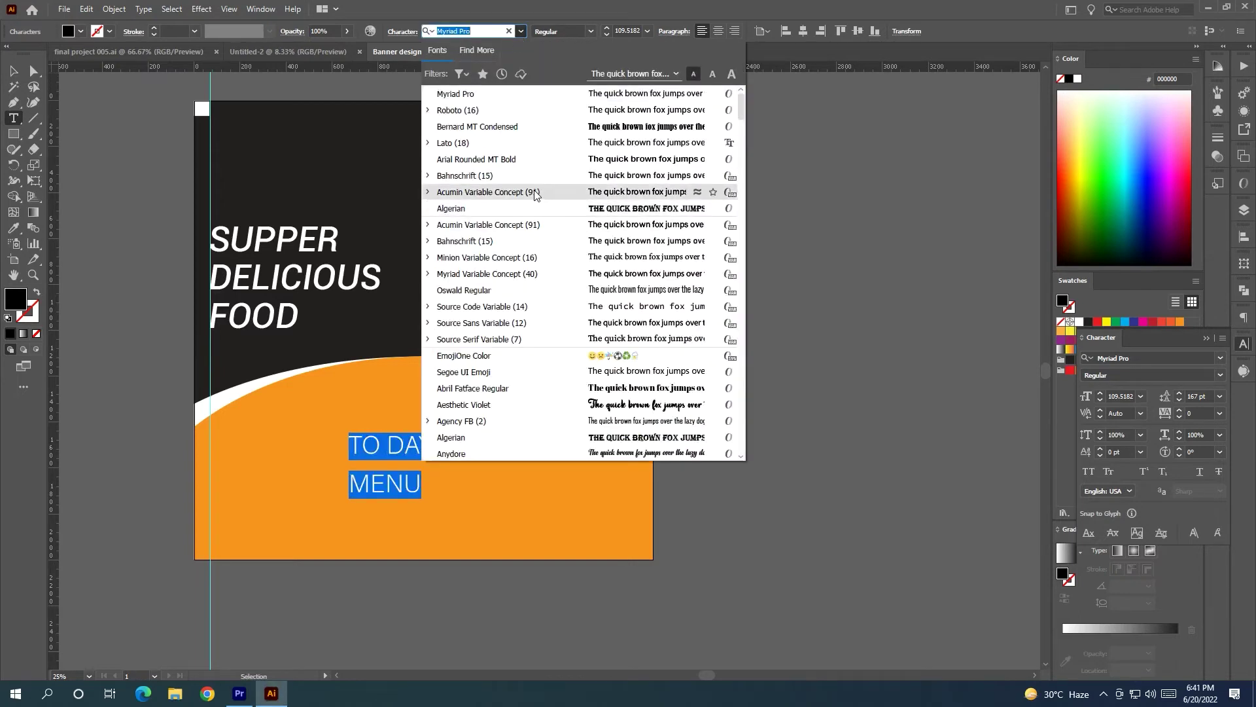
click(432, 177)
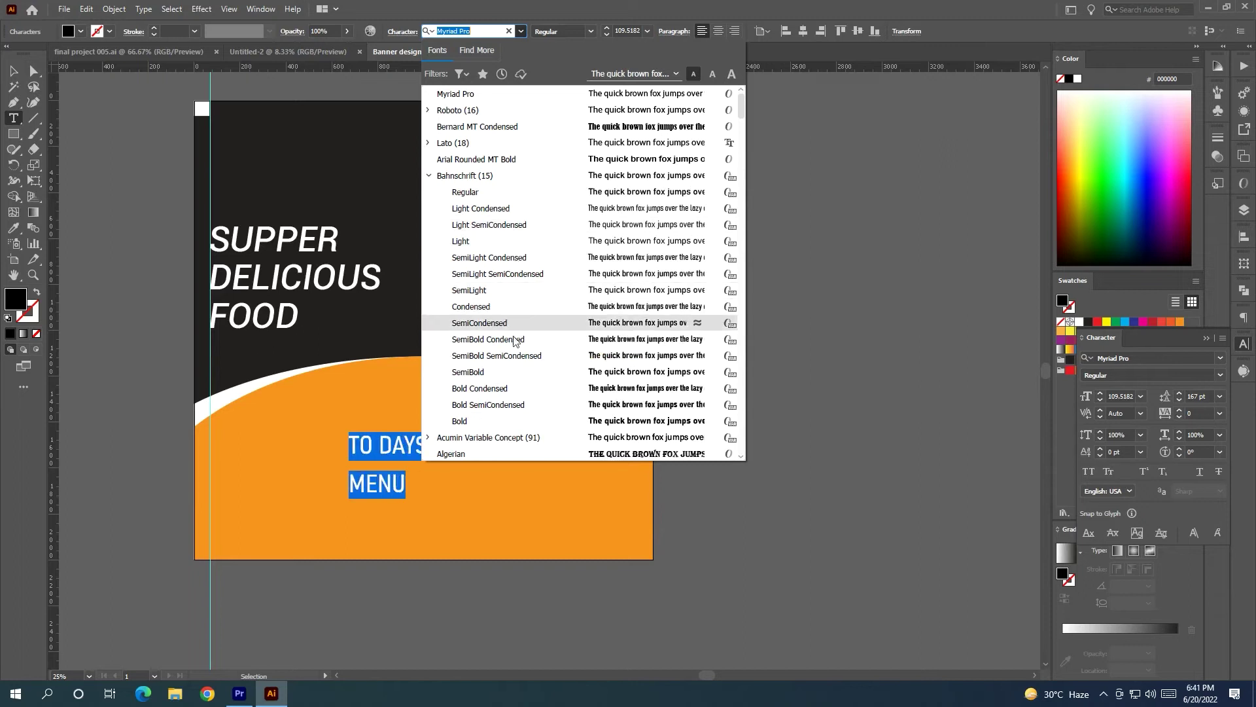
click(517, 371)
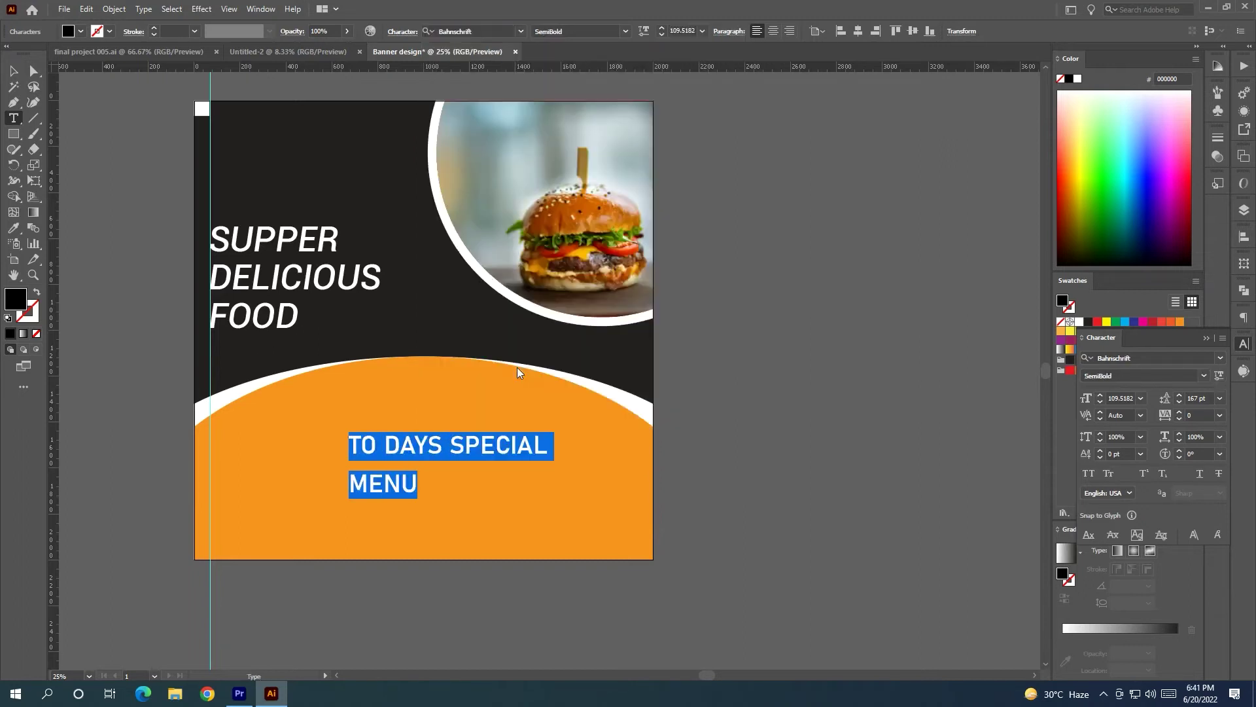
key(Escape)
Centre-align the special-menu text, fill it white and move it to the upper part of the orange shape
double_click(434, 456)
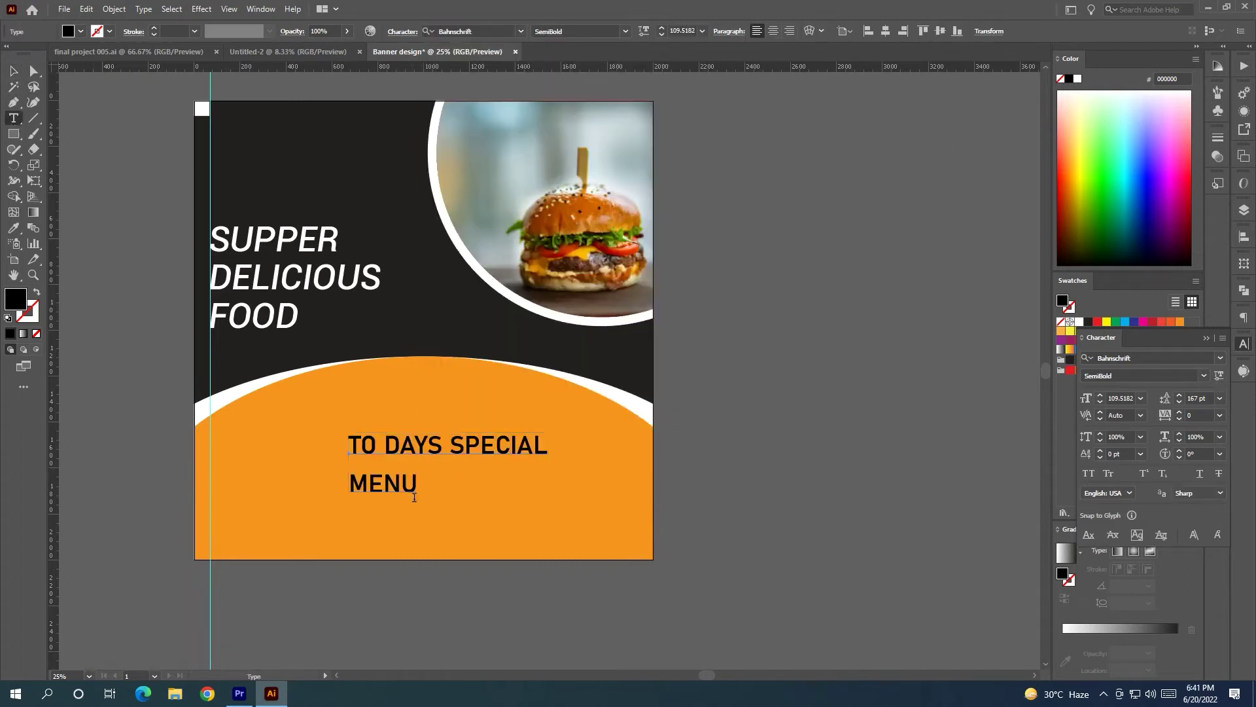
key(ctrl+a)
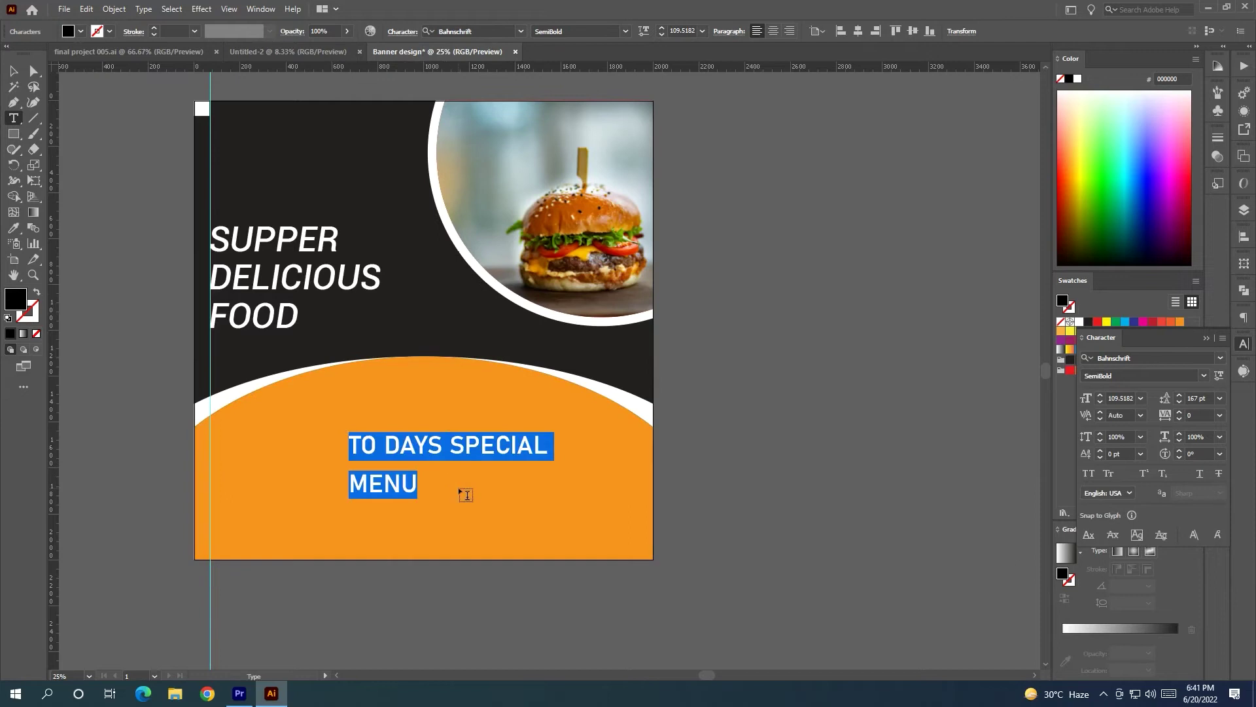
click(774, 31)
click(13, 71)
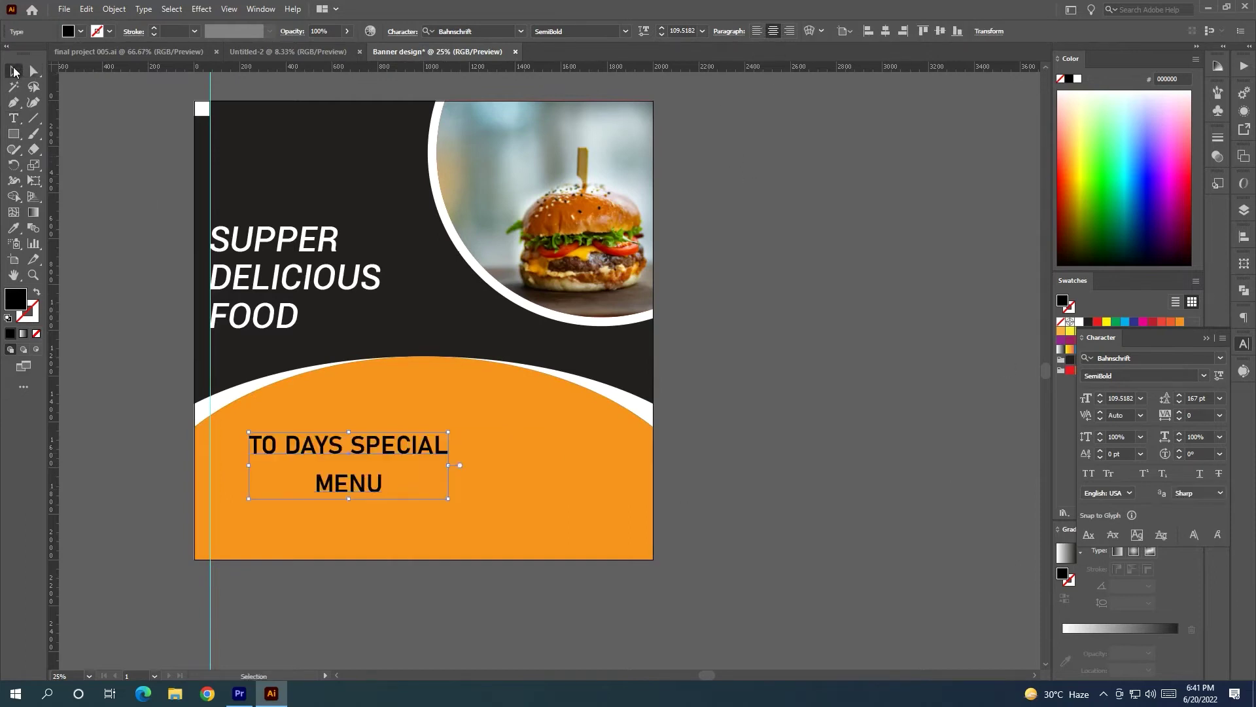
click(1083, 323)
drag(381, 447, 450, 401)
Set the special-menu text in Abril Fatface Regular
click(520, 31)
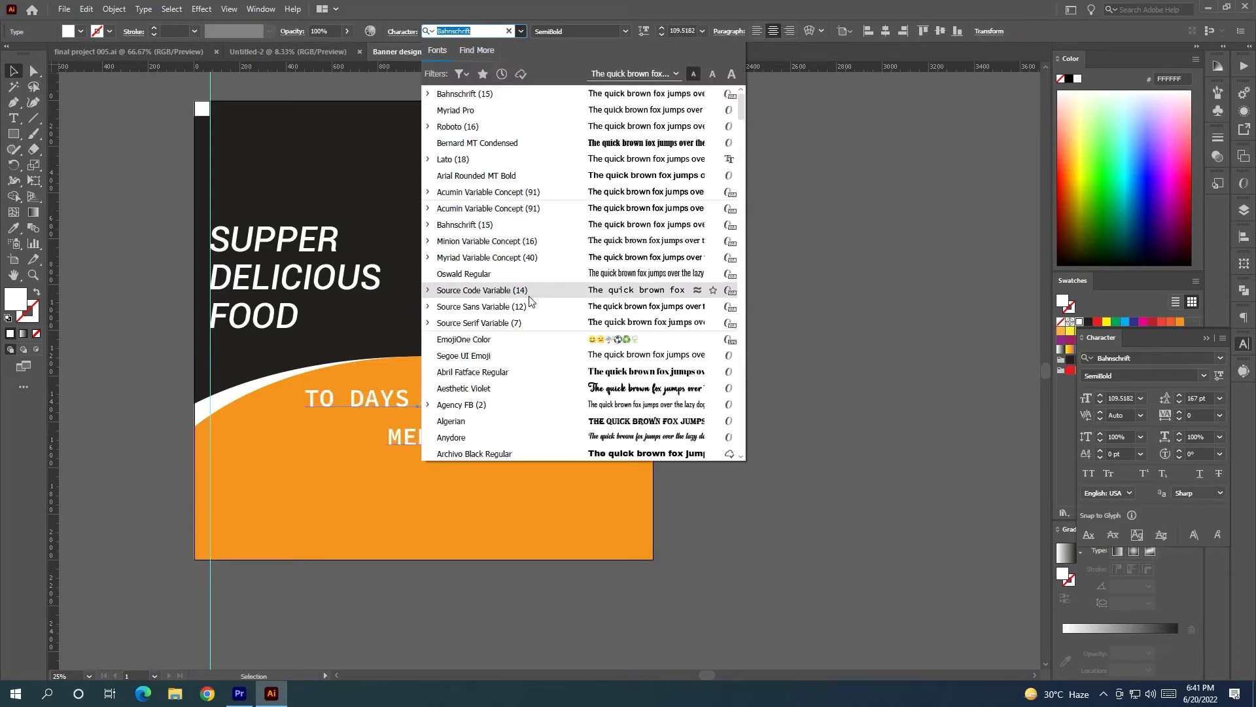
click(529, 380)
key(q)
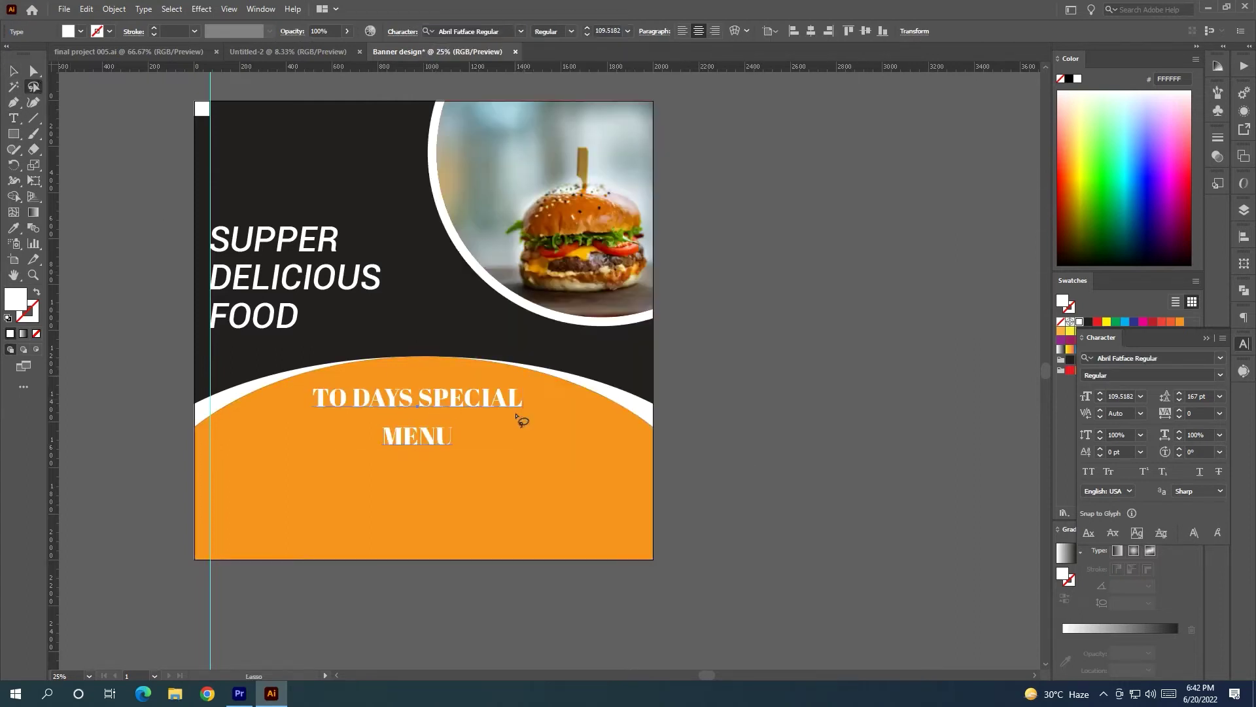
click(13, 70)
click(148, 120)
Scale the special-menu text down to about 92 pt and centre it horizontally on the artboard
click(415, 406)
drag(522, 386, 499, 393)
click(811, 31)
click(513, 463)
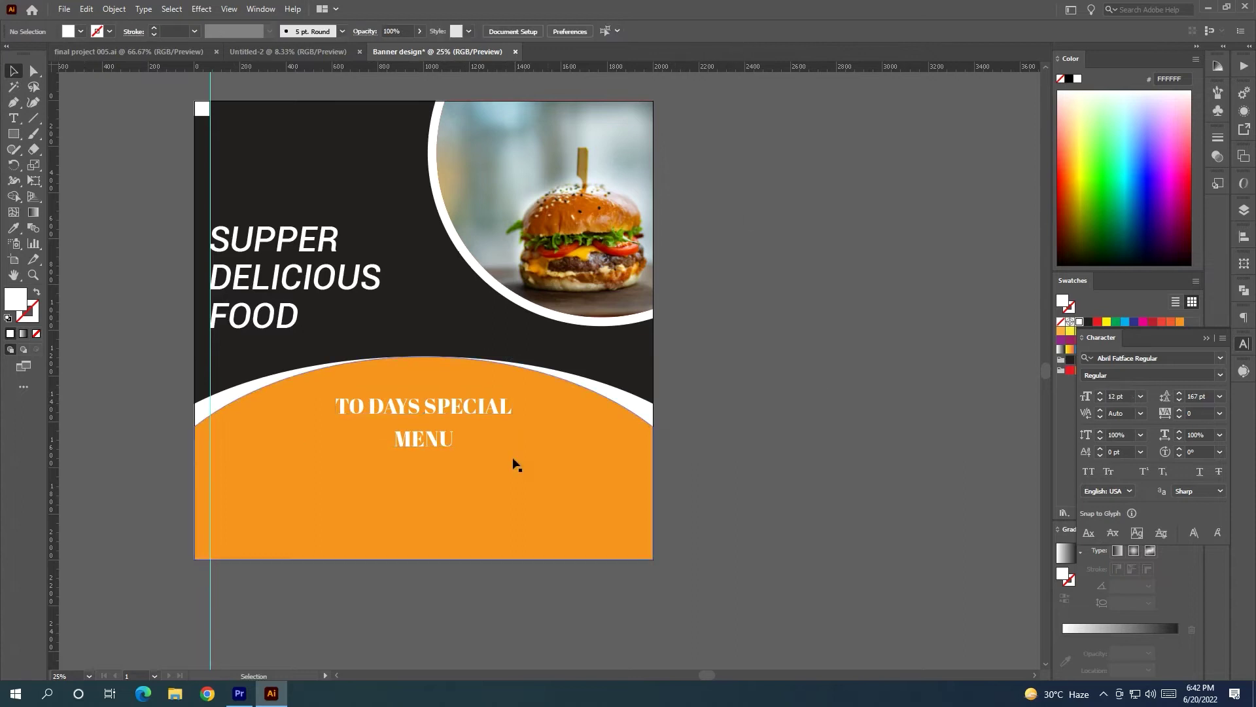
Nudge the special-menu text up about 80 px towards the crest of the orange shape
click(431, 411)
key(Up)
key(Up)
key(Up)
key(Up)
key(Up)
key(Up)
key(Up)
key(Up)
key(Up)
key(Up)
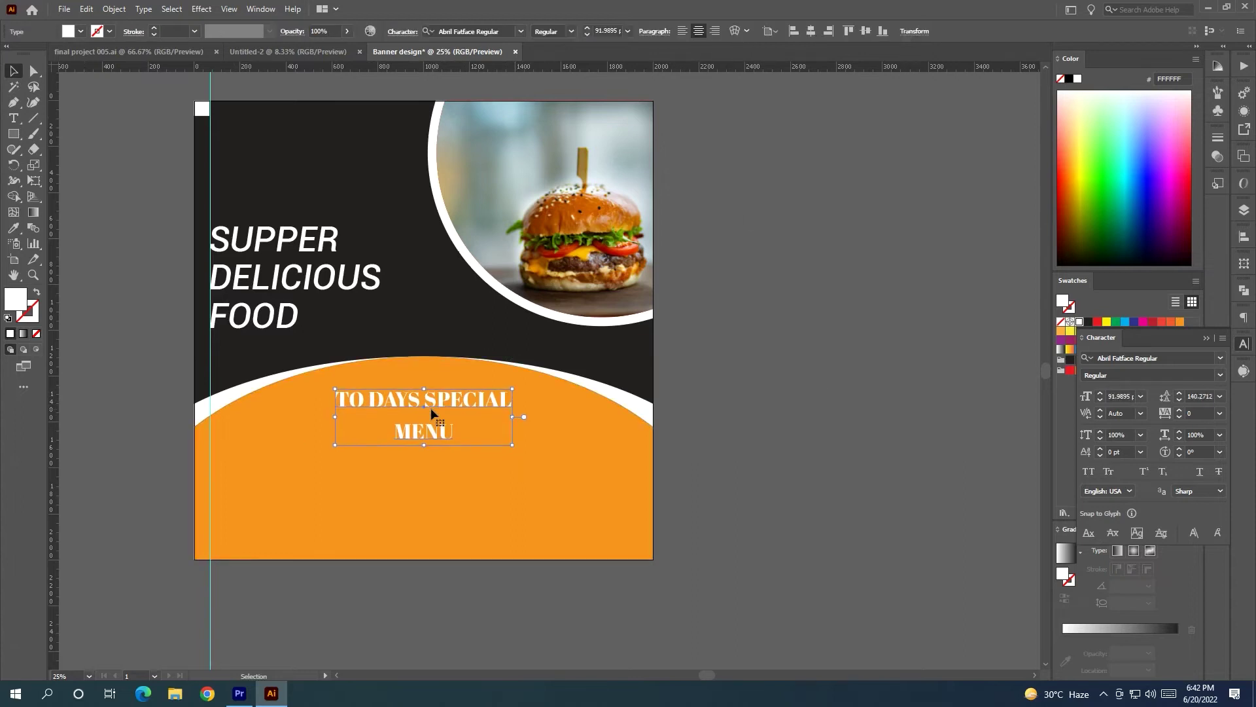
key(Up)
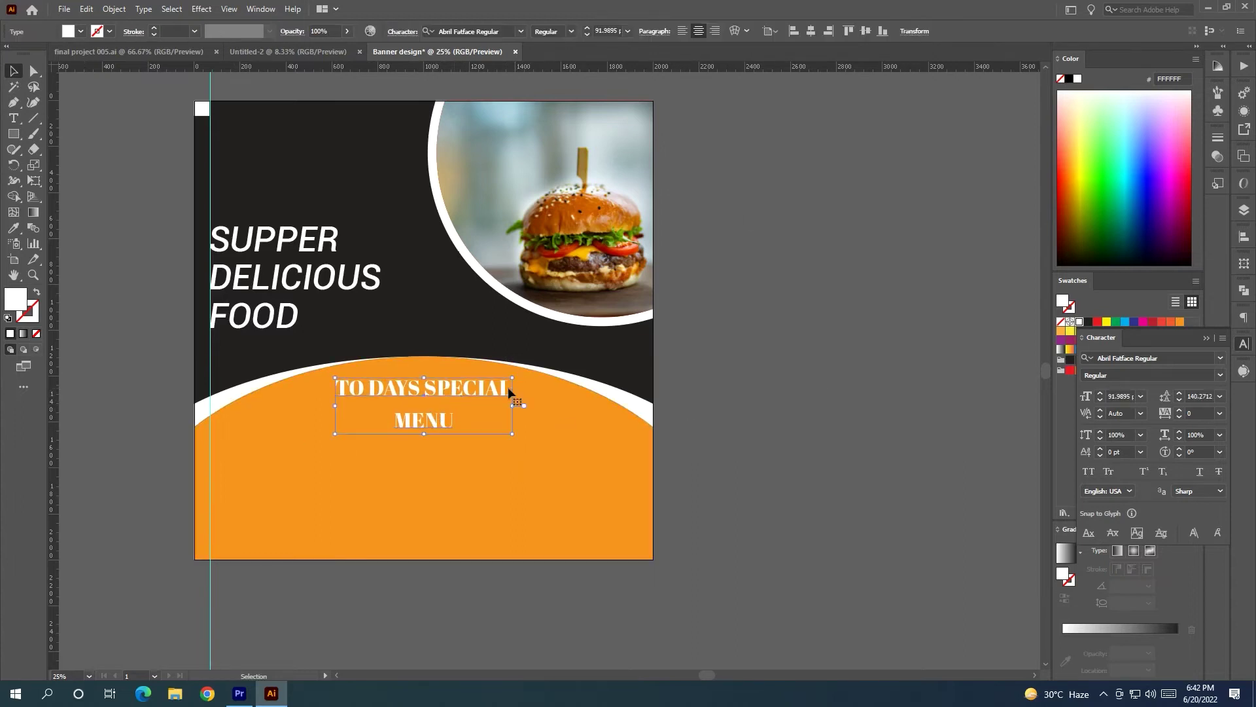
Tighten the line spacing of the special-menu text by setting its leading to Auto
scroll(1206, 397, down, 4)
click(1221, 397)
click(1209, 430)
click(864, 393)
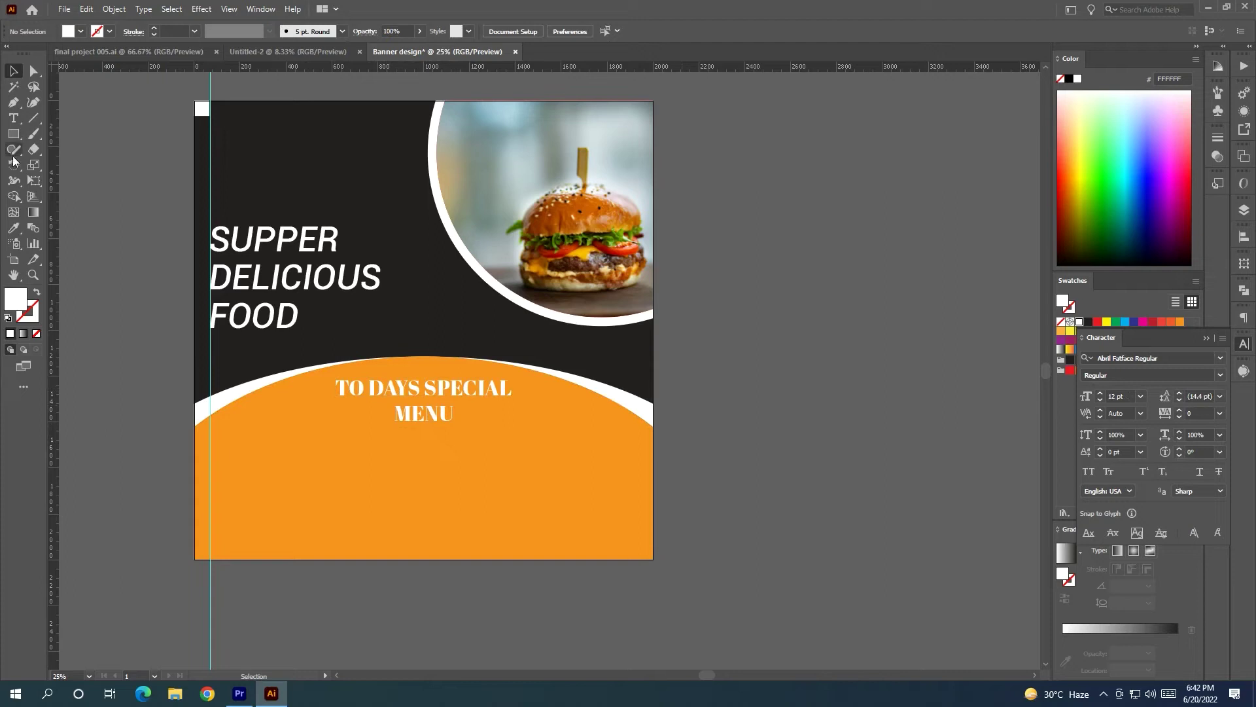
Create a wide area-text block of placeholder text below the special-menu title and set its size to 42 pt
key(t)
drag(251, 438, 623, 477)
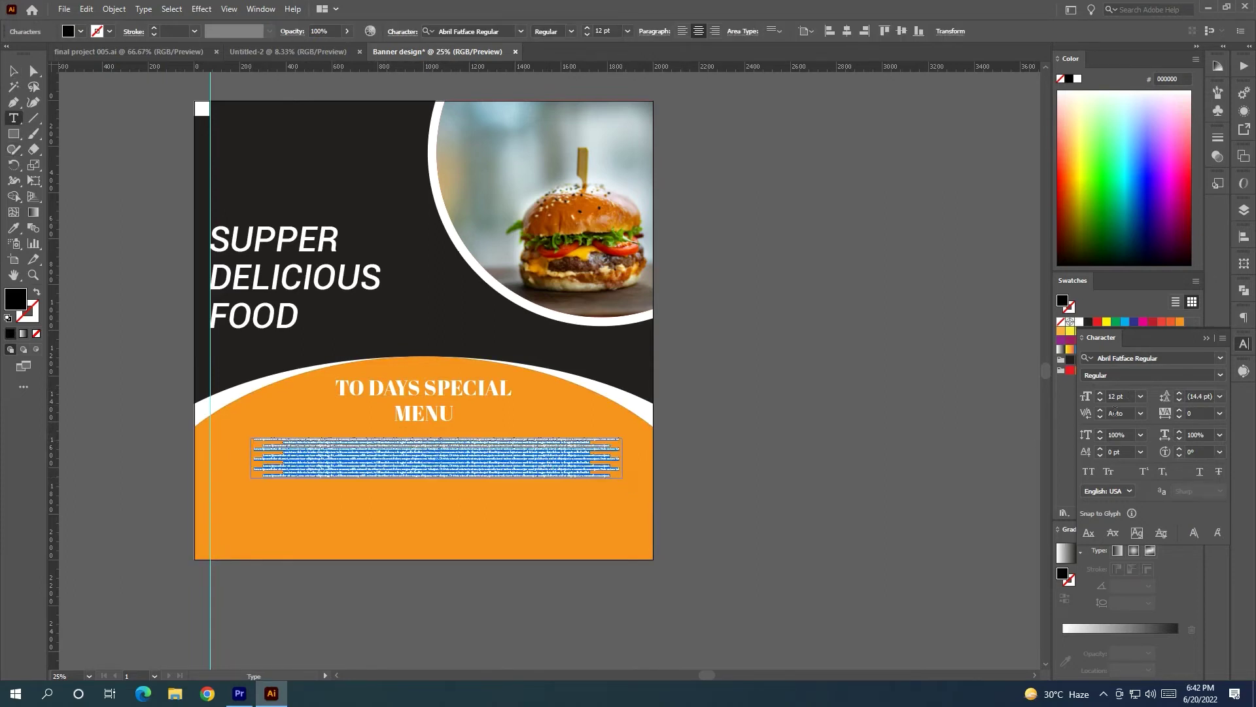
click(1126, 397)
scroll(1120, 397, up, 20)
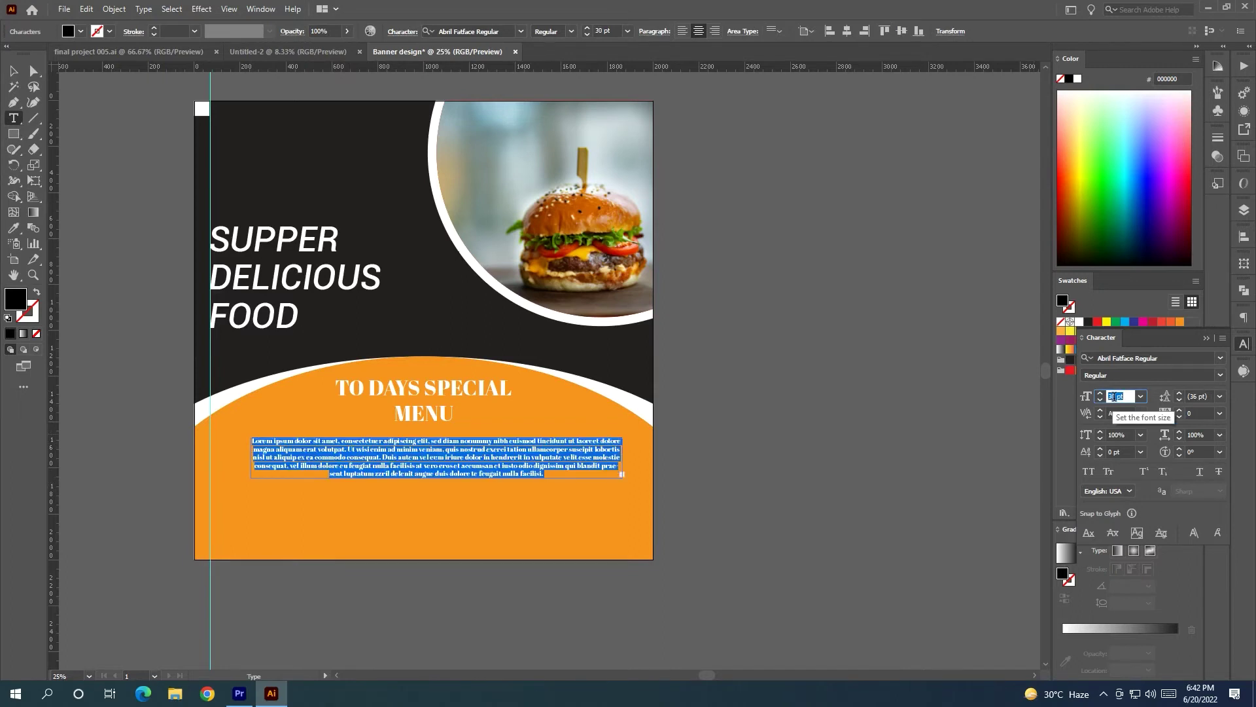
scroll(1114, 397, down, 1)
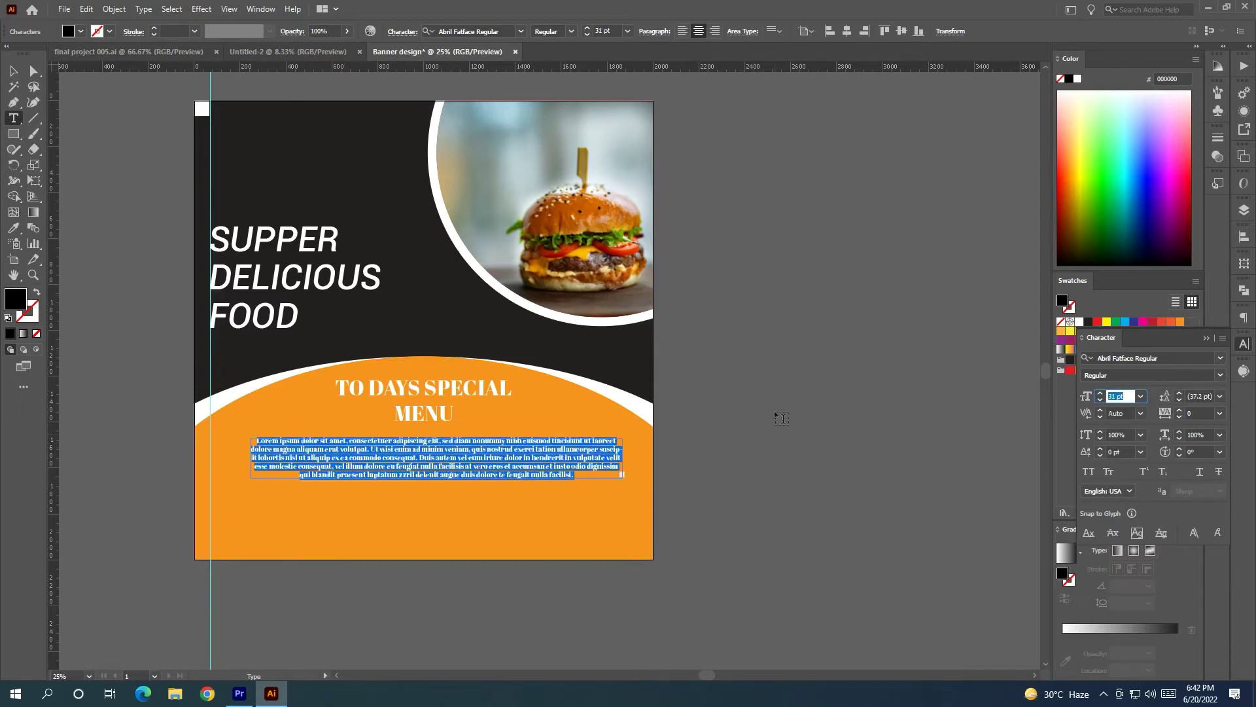
key(Escape)
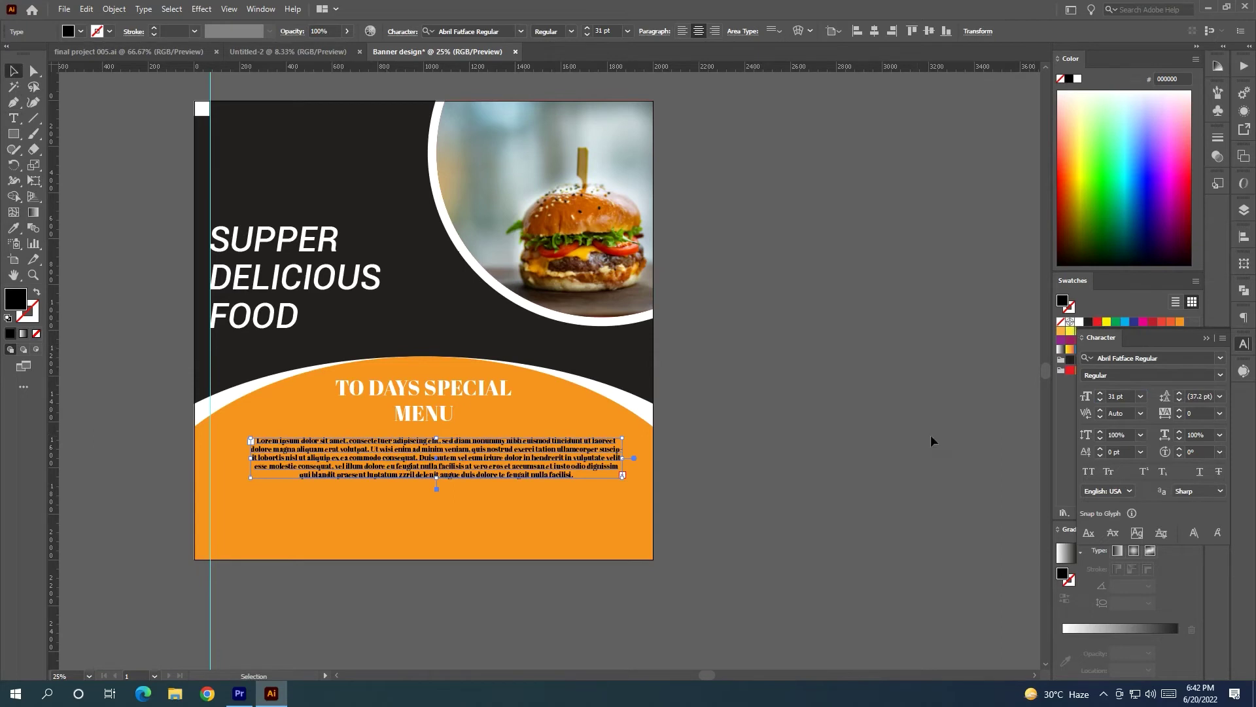
click(1132, 397)
scroll(1110, 397, up, 10)
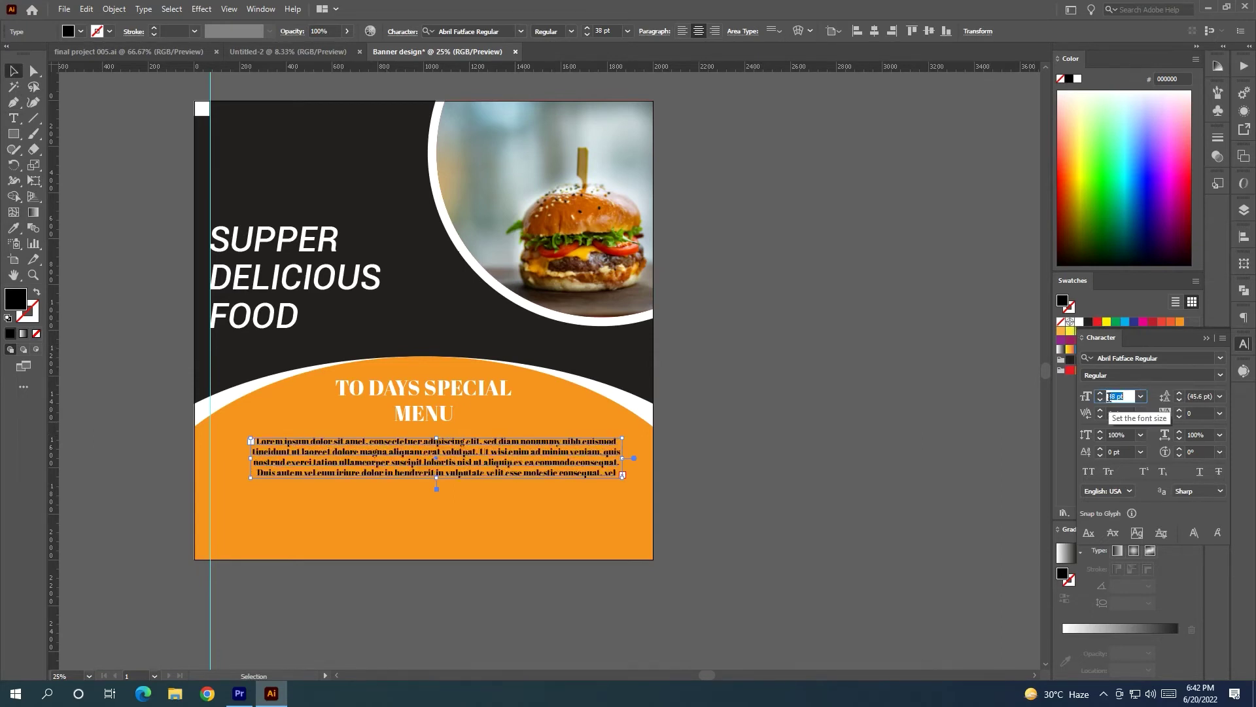
scroll(1111, 397, up, 1)
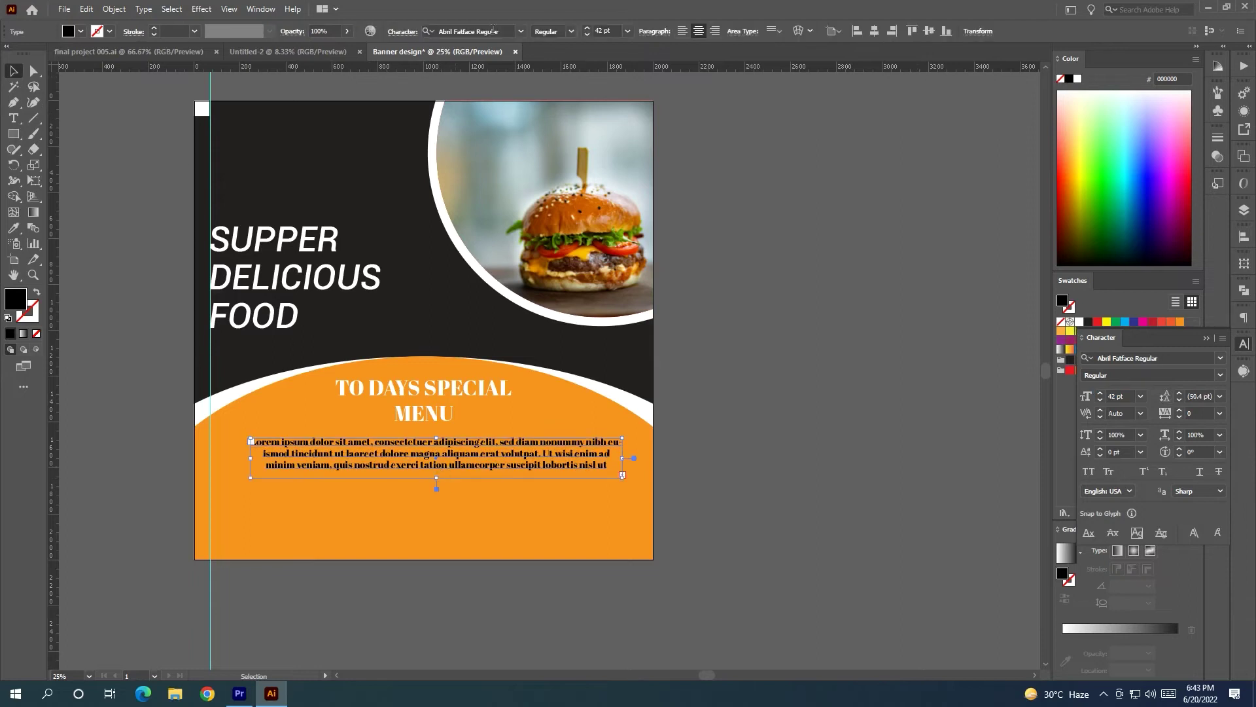
Set the placeholder paragraph in Roboto Medium and fill it white
click(520, 32)
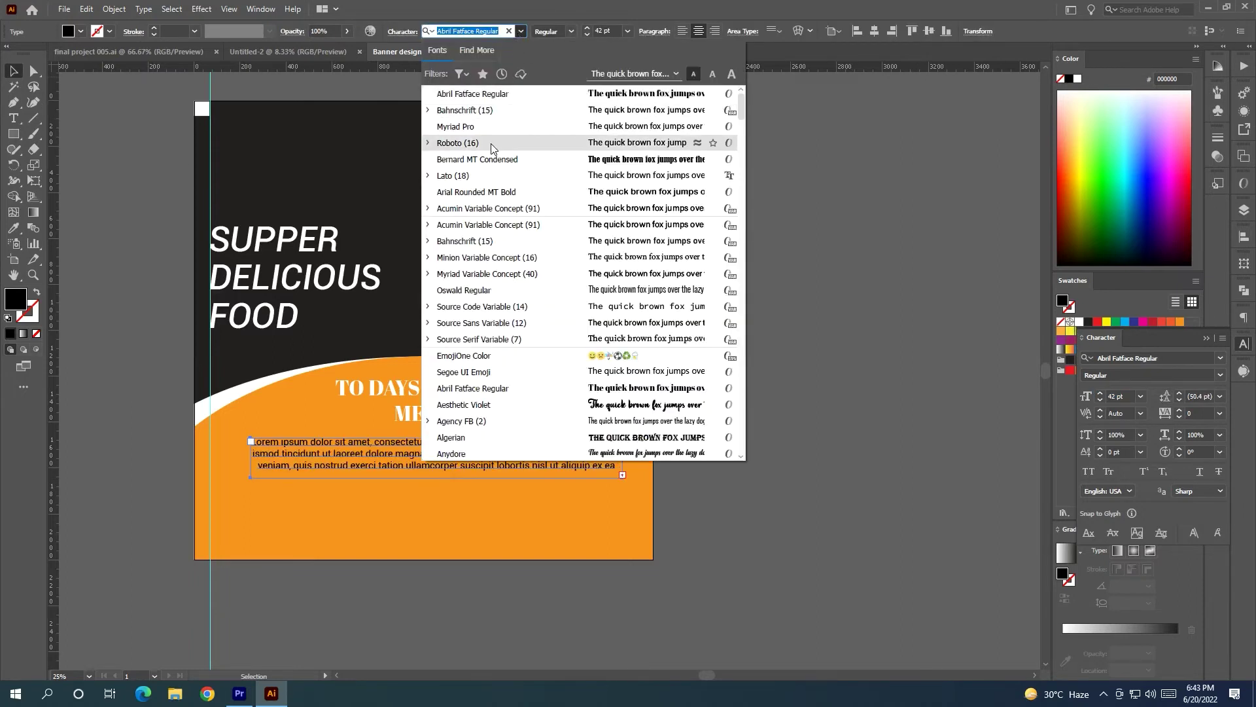
click(429, 143)
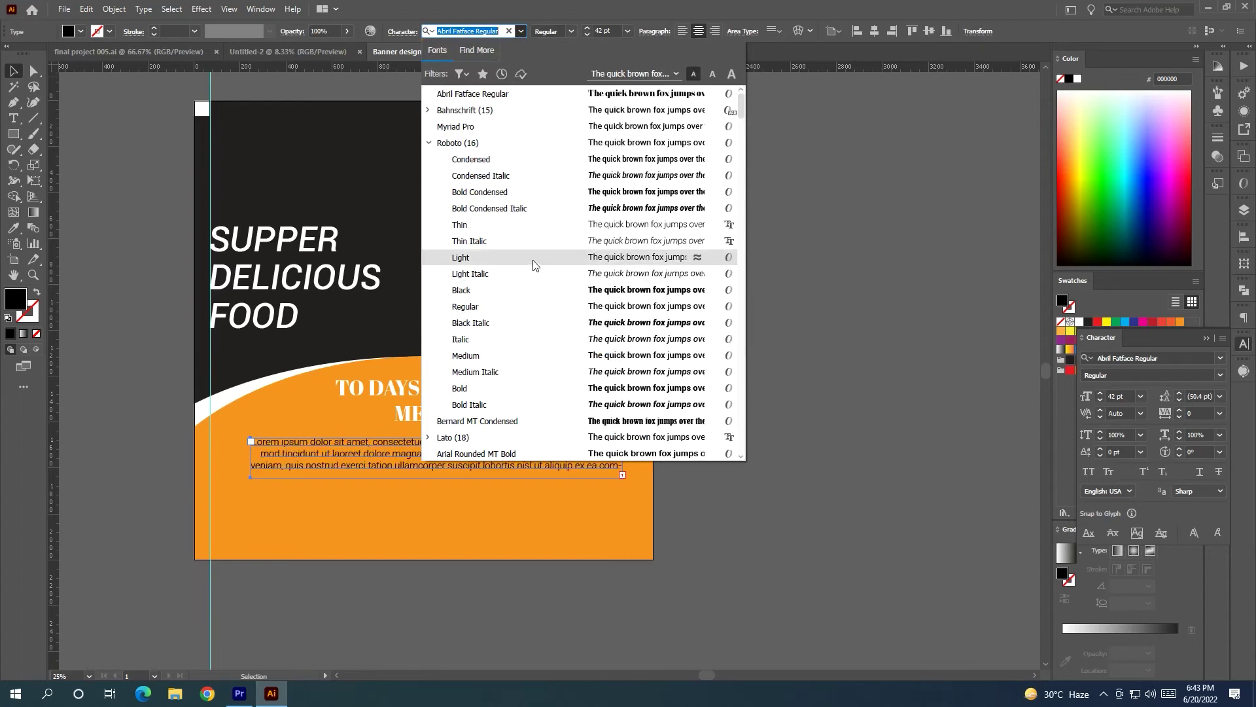
click(543, 356)
click(1080, 321)
click(1003, 342)
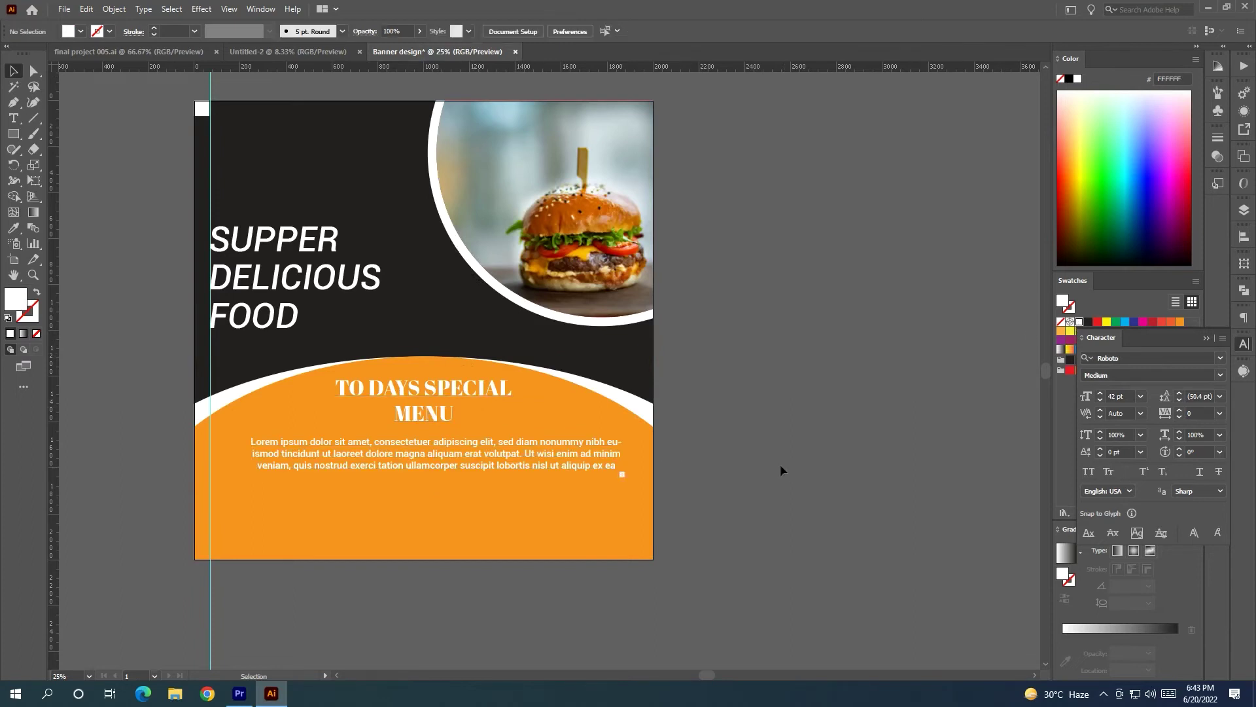
Bring the off-artboard contact icon group below the paragraph on the orange shape and enlarge it to about 1635 px wide
scroll(265, 315, down, 1)
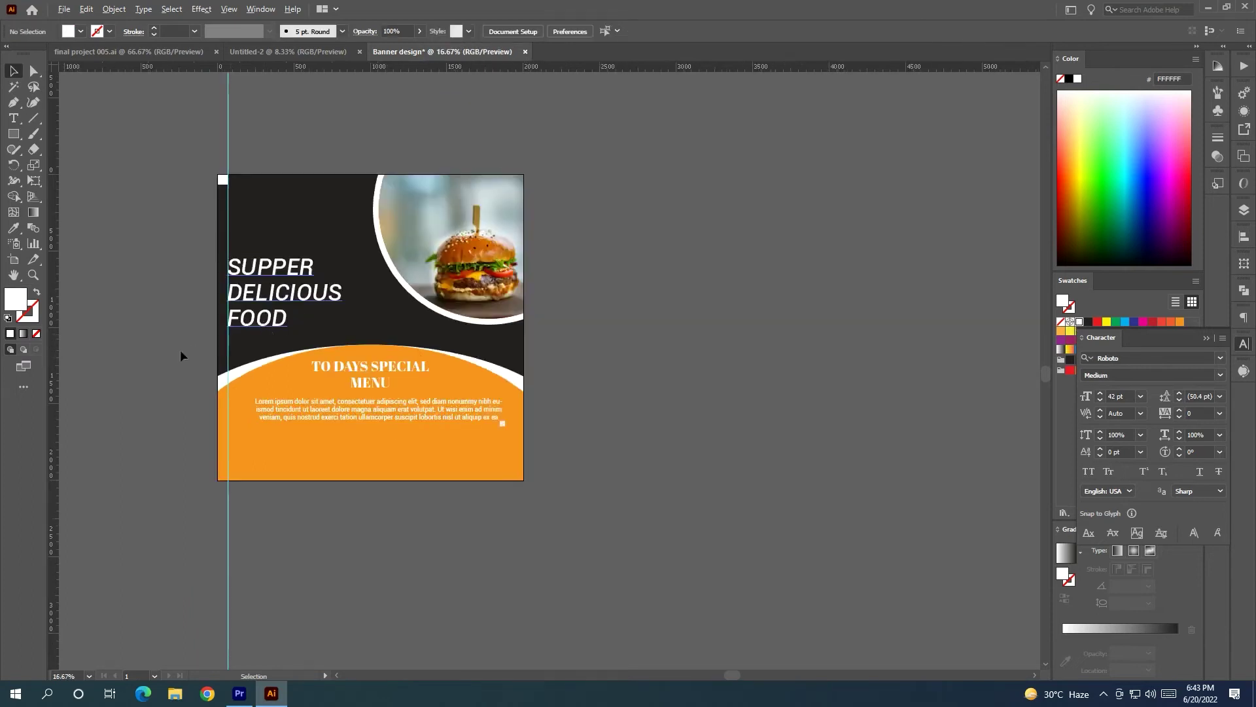
drag(180, 349, 536, 347)
scroll(407, 333, down, 1)
click(298, 87)
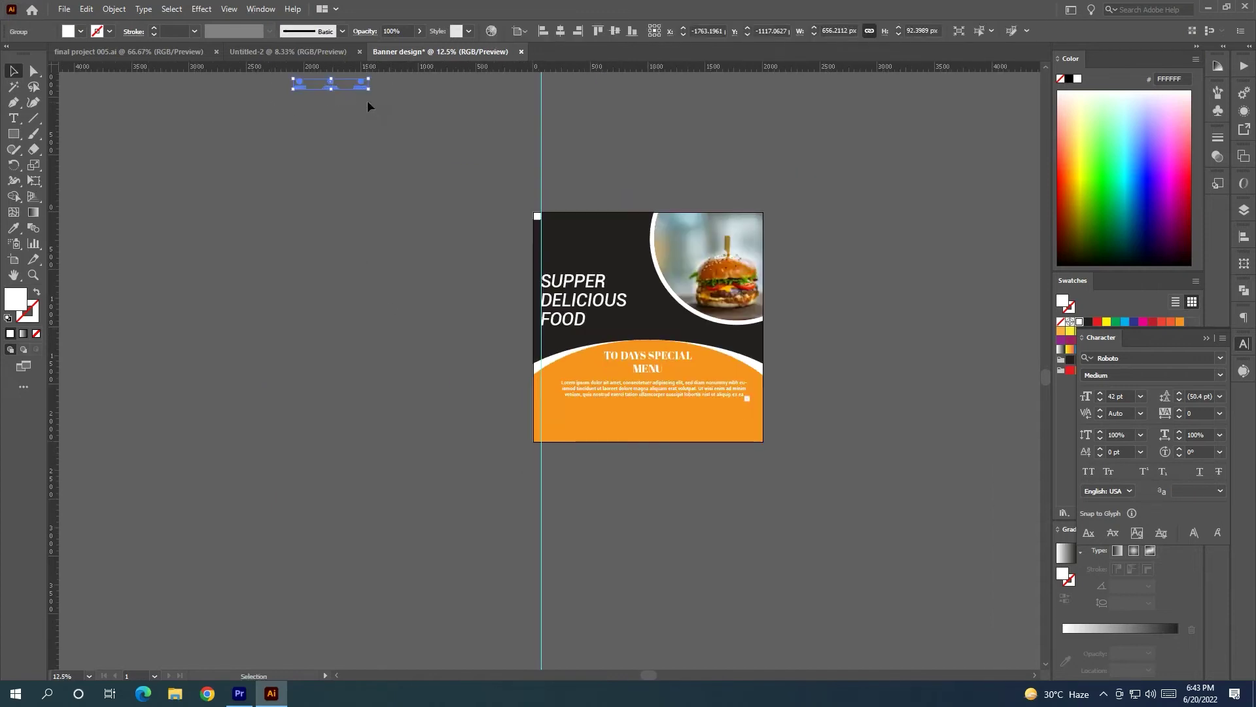
drag(369, 89, 658, 422)
Shift the contact icon row about 62 px left to centre it under the paragraph
scroll(747, 458, up, 3)
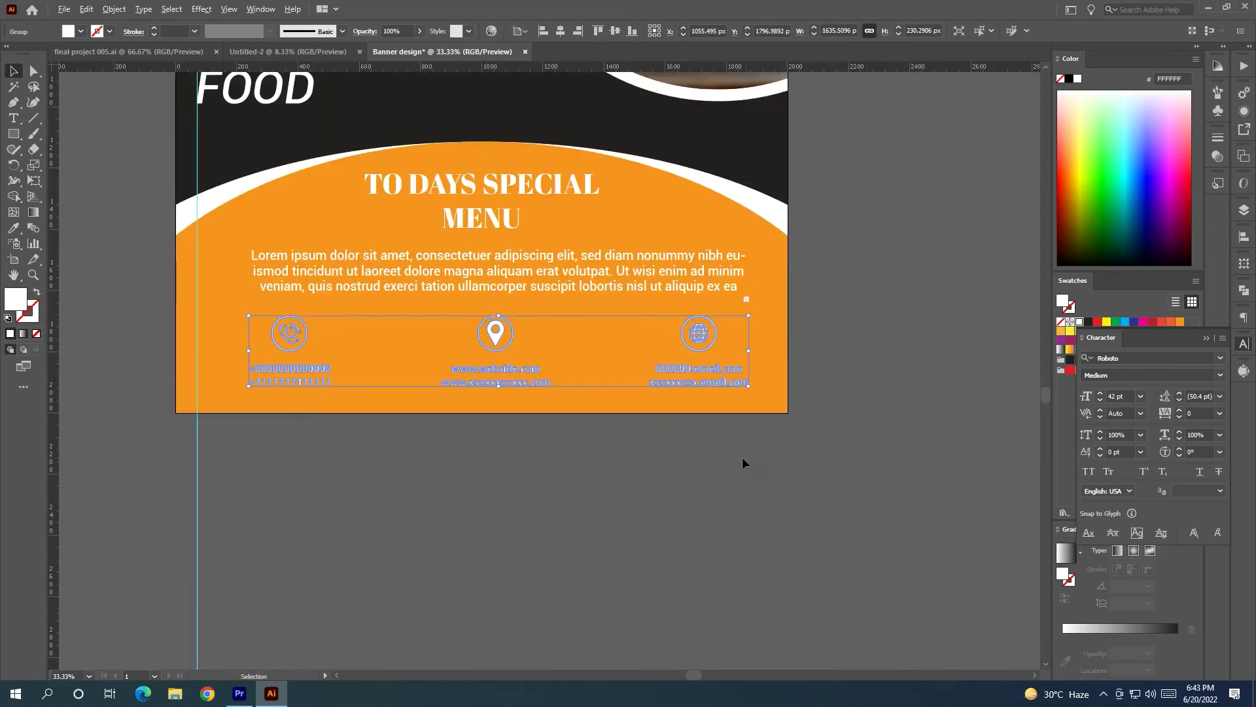
scroll(523, 473, down, 1)
scroll(523, 473, up, 3)
scroll(523, 473, up, 1)
drag(524, 473, 508, 473)
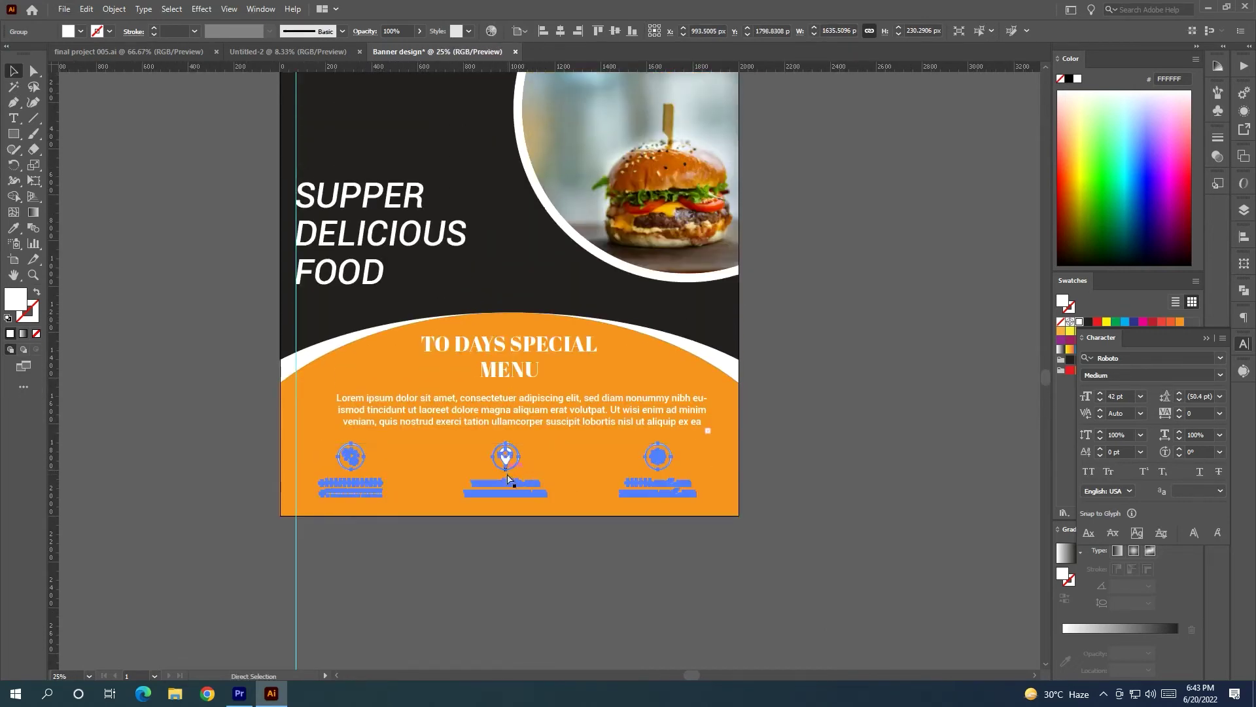
click(880, 338)
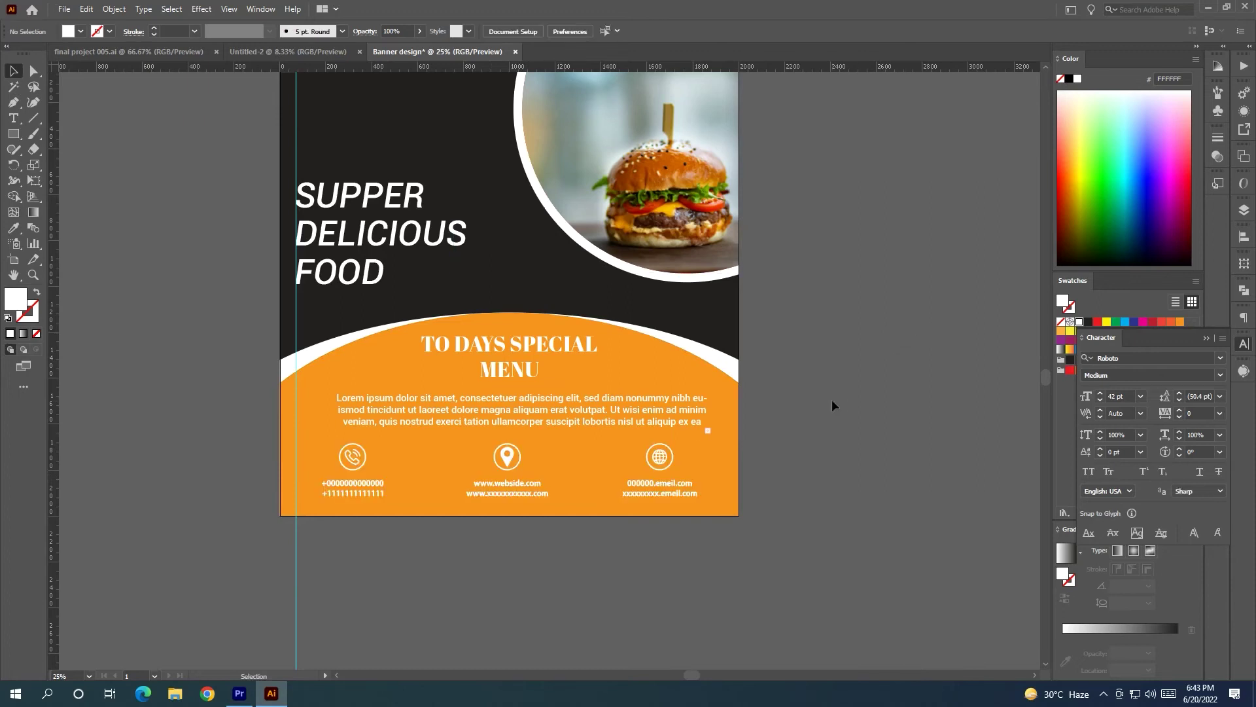
Add point text reading "LOGO" on the empty canvas beside the banner
scroll(830, 403, up, 6)
key(t)
click(111, 254)
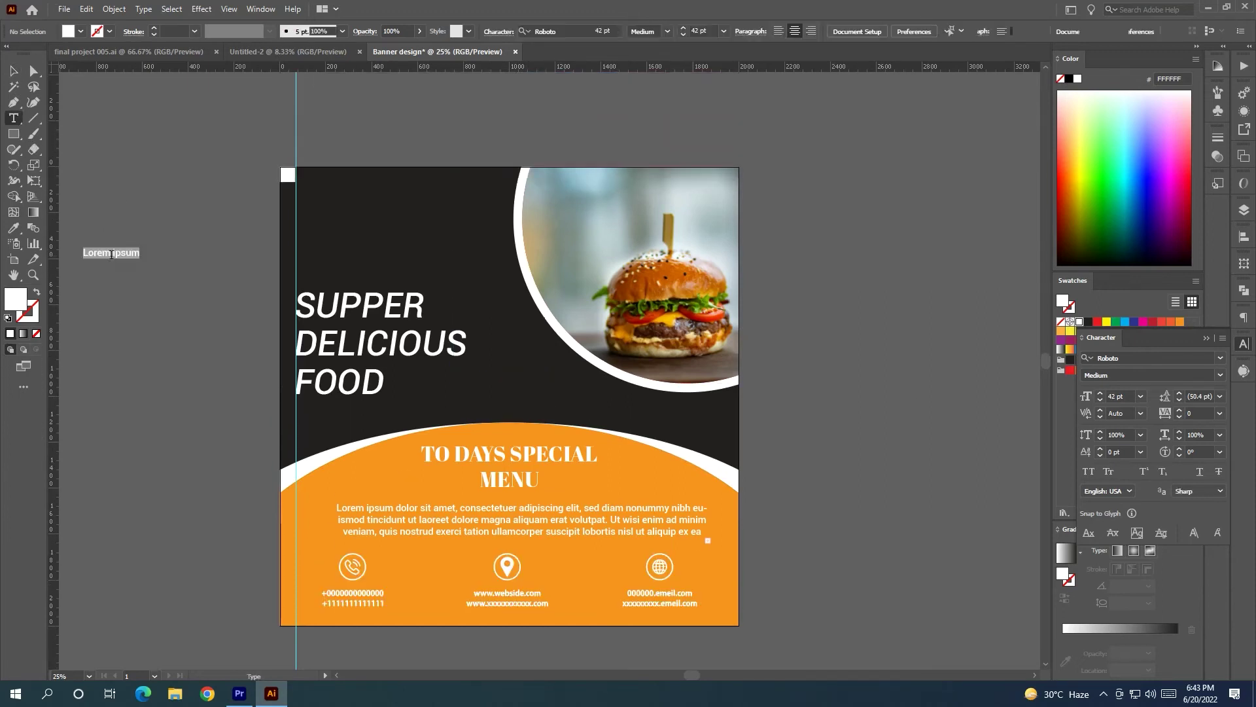
text(LOGOP)
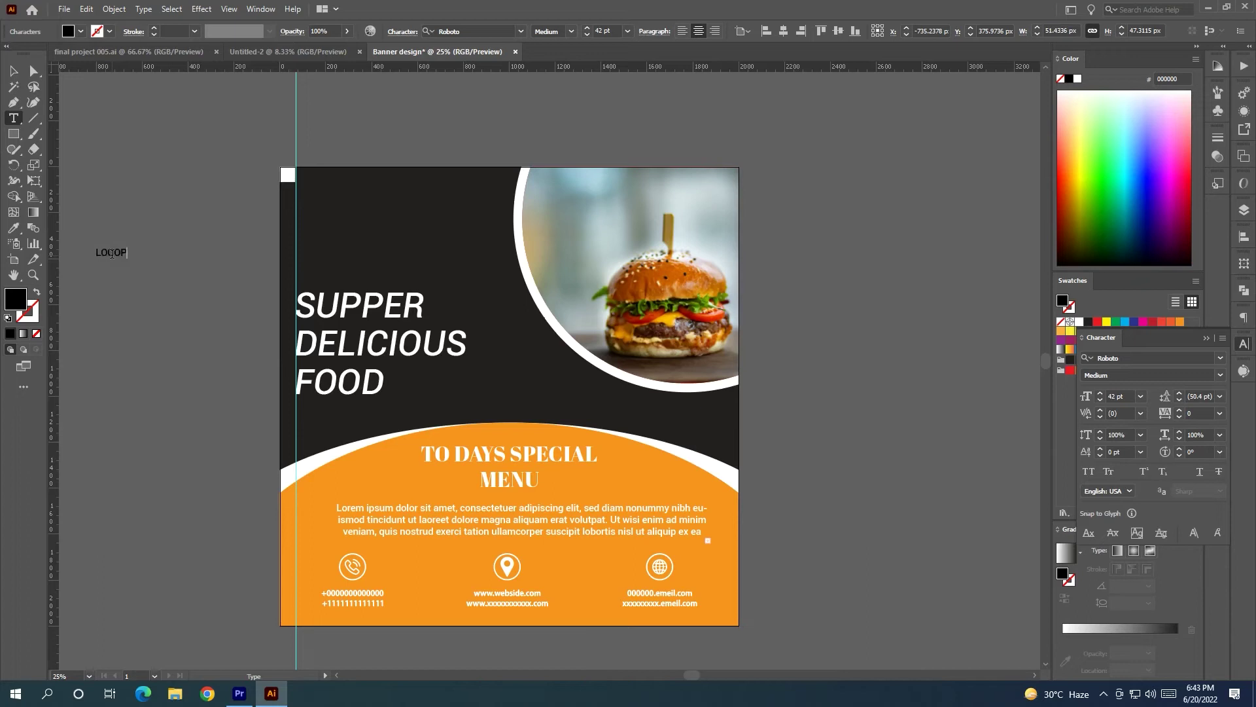
Place the LOGO text on the dark area above the heading, enlarged to about 87.3 pt and filled white
click(13, 70)
drag(124, 258, 354, 230)
click(1080, 321)
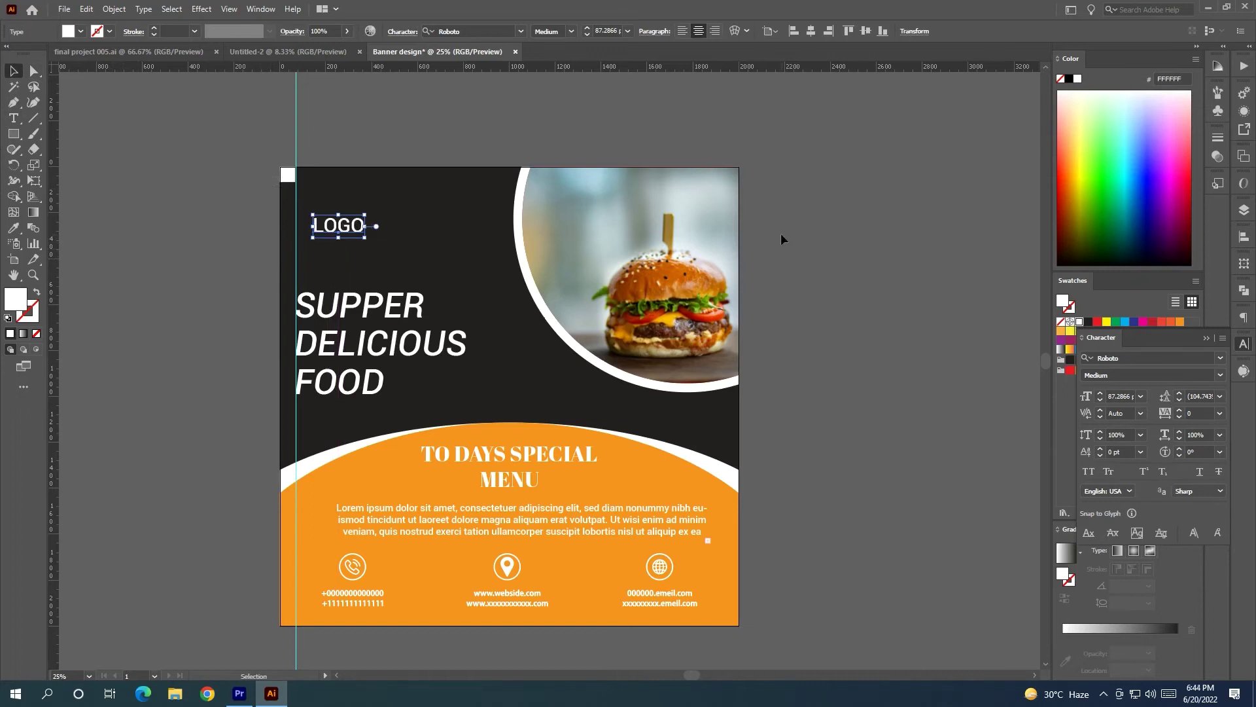
click(780, 233)
Recolour the orange curved shape with yellow F7B603 sampled from the burger photo using the Eyedropper
click(653, 505)
key(i)
click(686, 286)
click(673, 287)
click(715, 279)
click(715, 272)
click(694, 286)
click(668, 319)
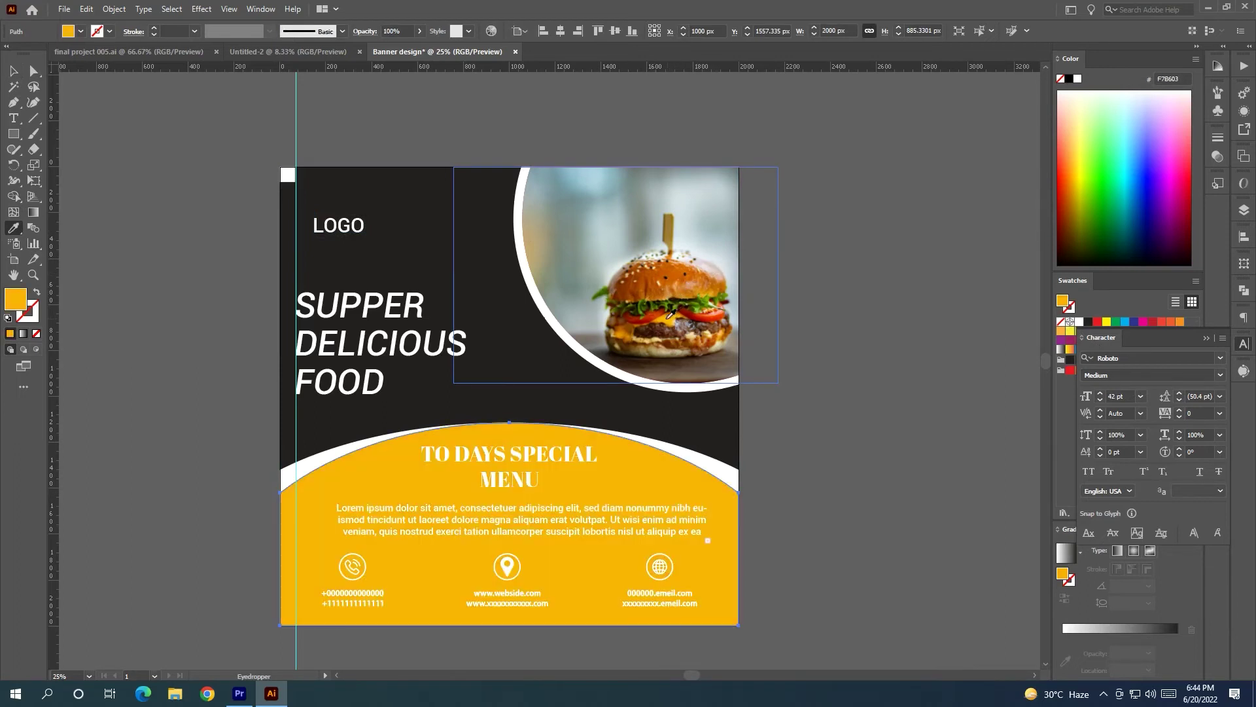
Recolour the yellow curved shape with the orange swatch F7941D
click(1178, 323)
key(v)
click(96, 92)
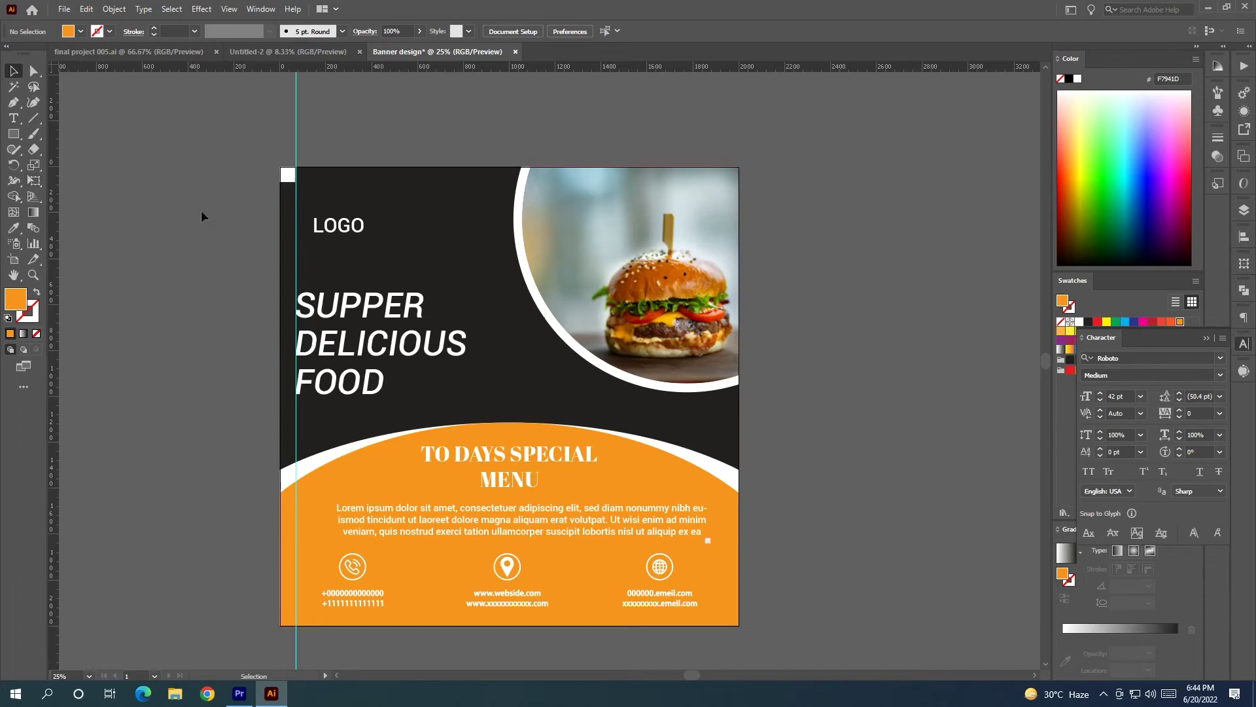
Replace the LOGO text with a white rectangle about 368 by 510 px overlapping the banner's upper edge, its corners rounded to about 93 px
click(336, 227)
key(Delete)
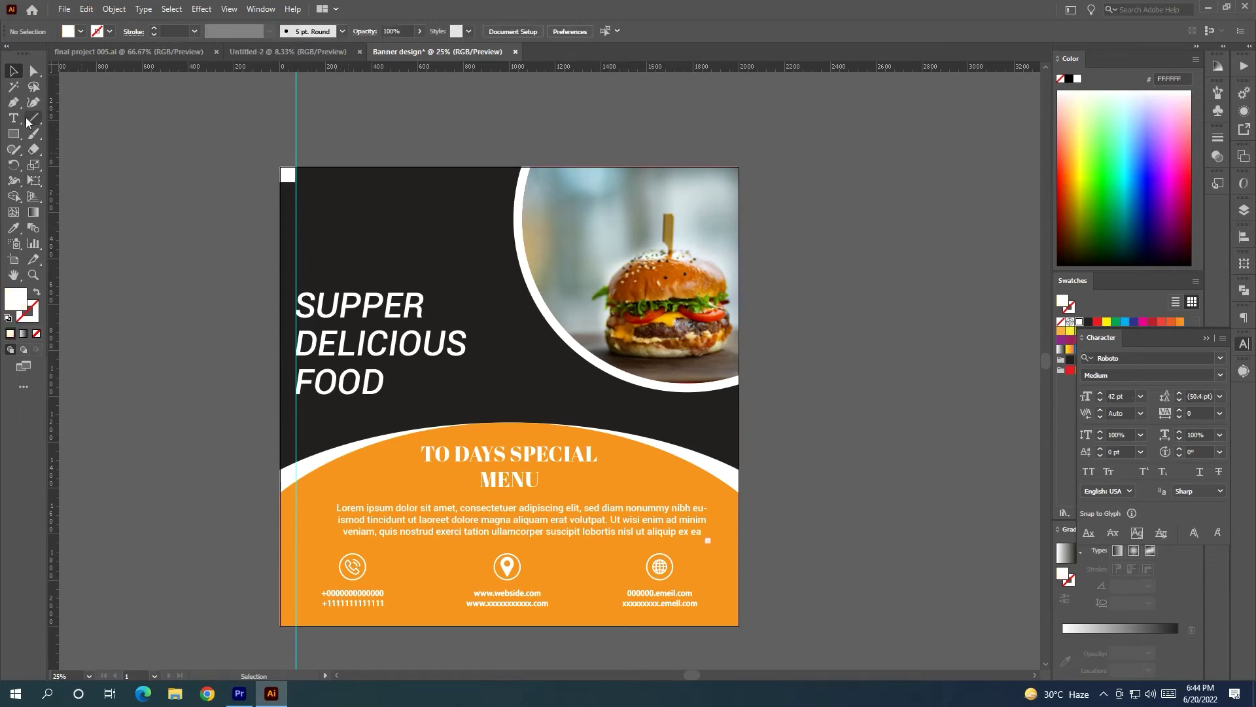
mouse_move(310, 127)
mouse_down()
mouse_move(386, 211)
mouse_move(395, 244)
mouse_up()
click(14, 72)
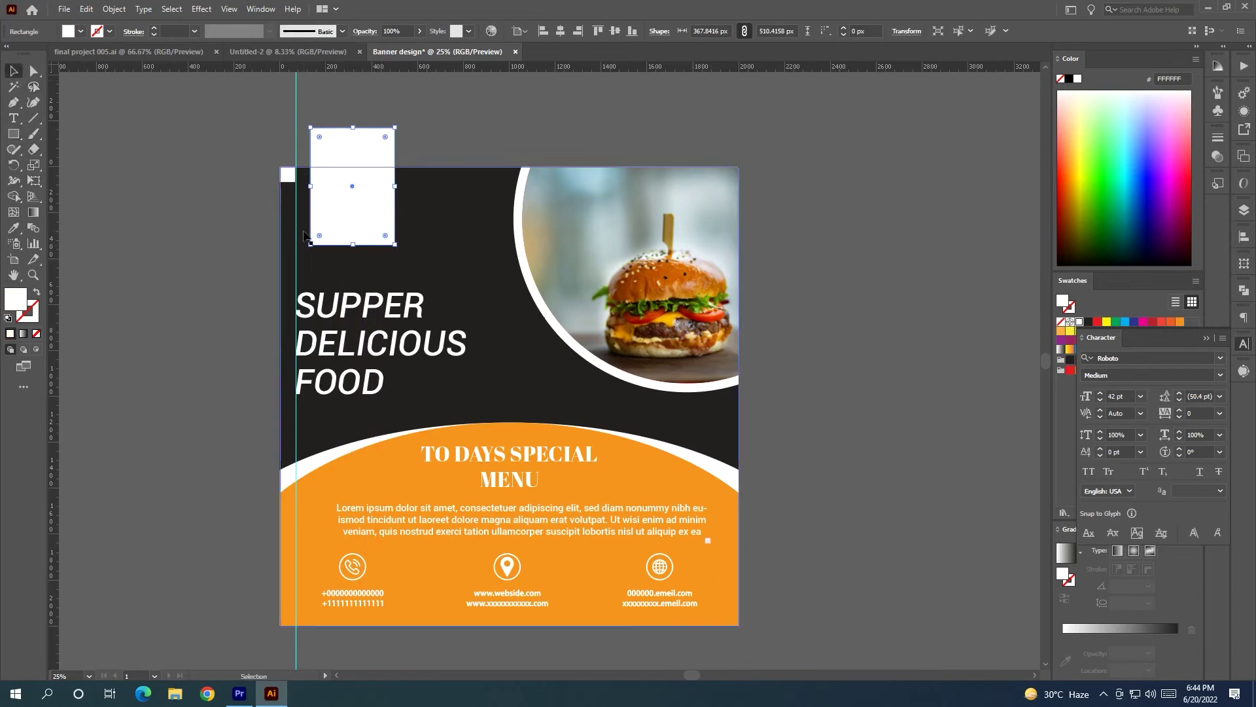
drag(319, 235, 329, 224)
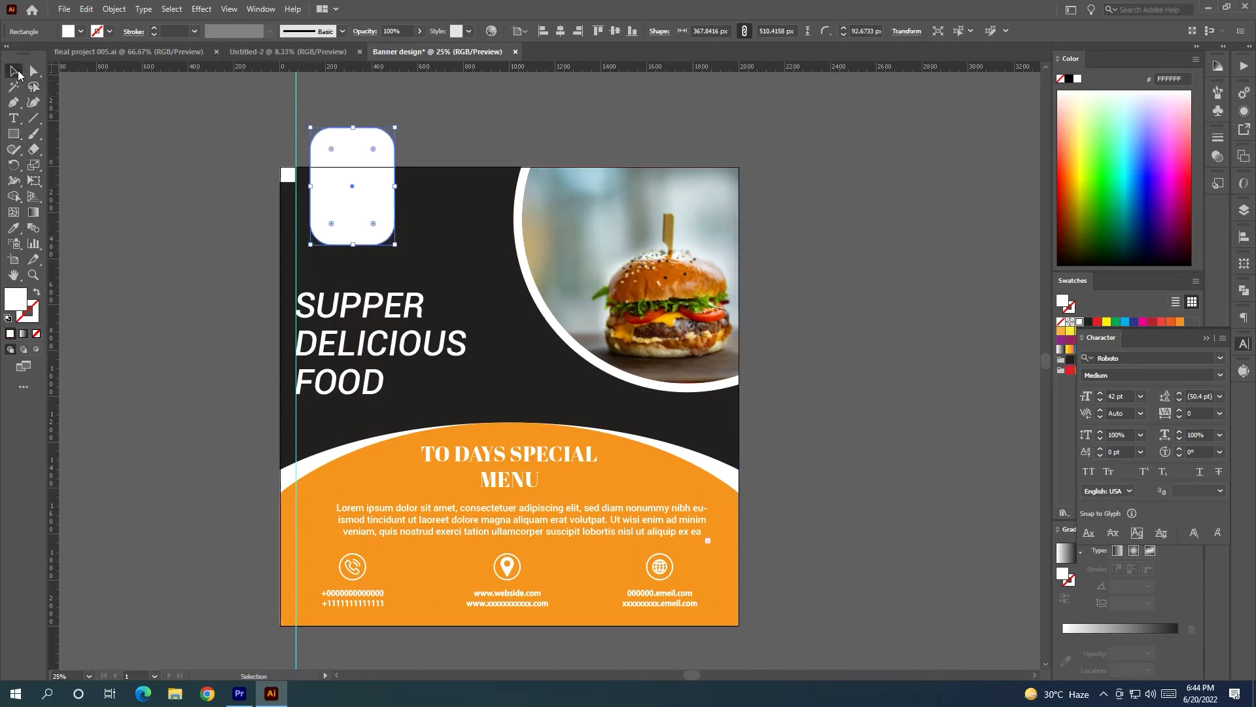
Place the black hexagonal logo image in the document and position it on the lower half of the white rounded plate
click(350, 115)
scroll(398, 116, up, 2)
click(64, 10)
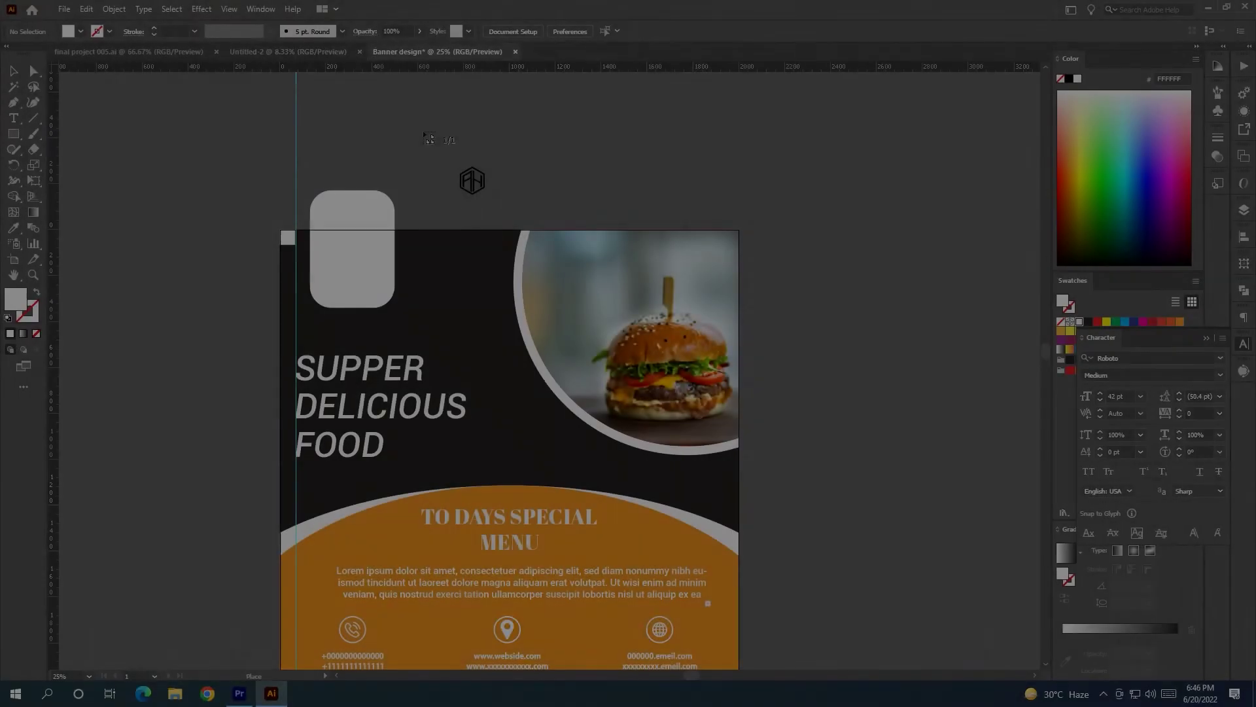
click(429, 139)
drag(464, 189, 353, 273)
click(462, 182)
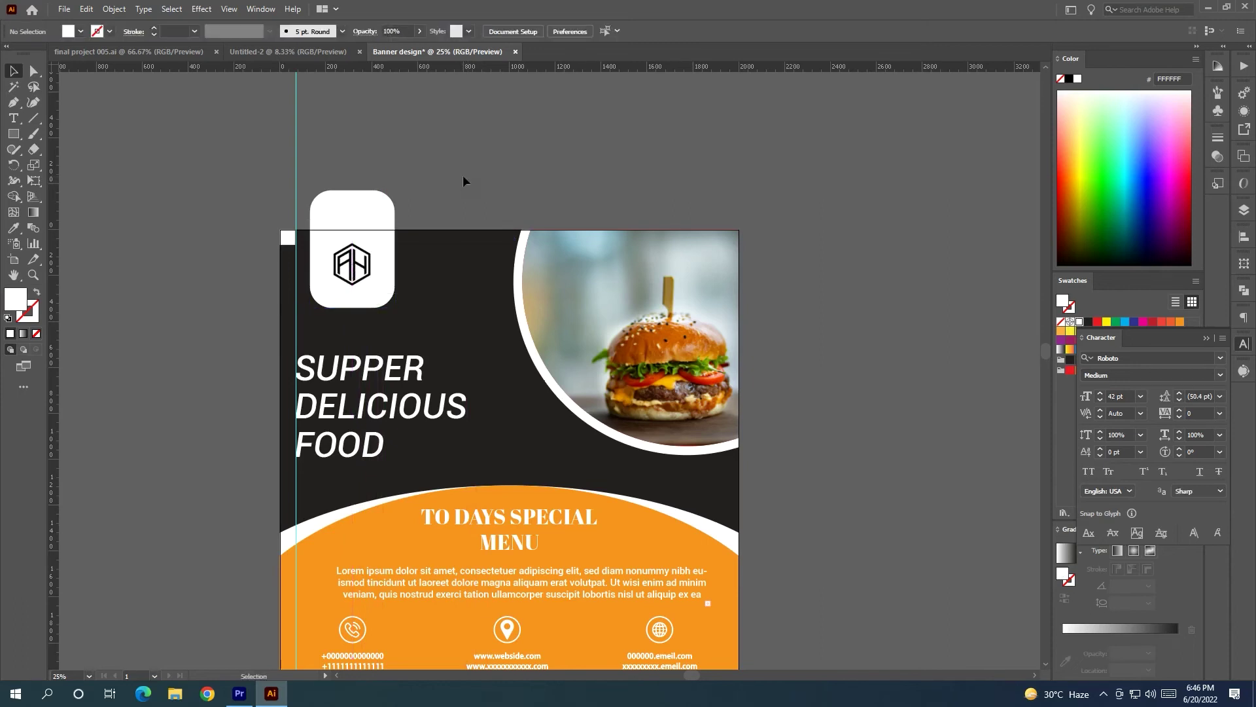
Add black point text reading "LOGO NAME" and place it on the white plate just below the logo mark
click(13, 118)
click(78, 318)
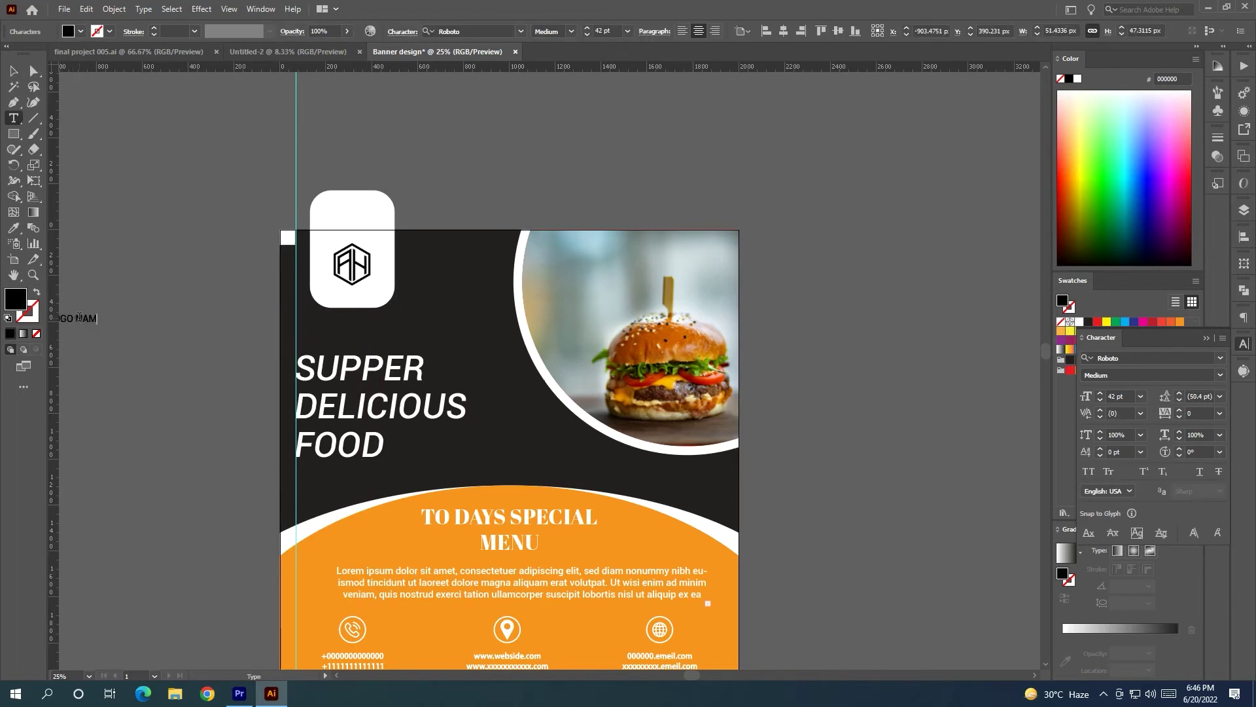
text(LOGO NAME)
click(13, 71)
drag(56, 320, 354, 298)
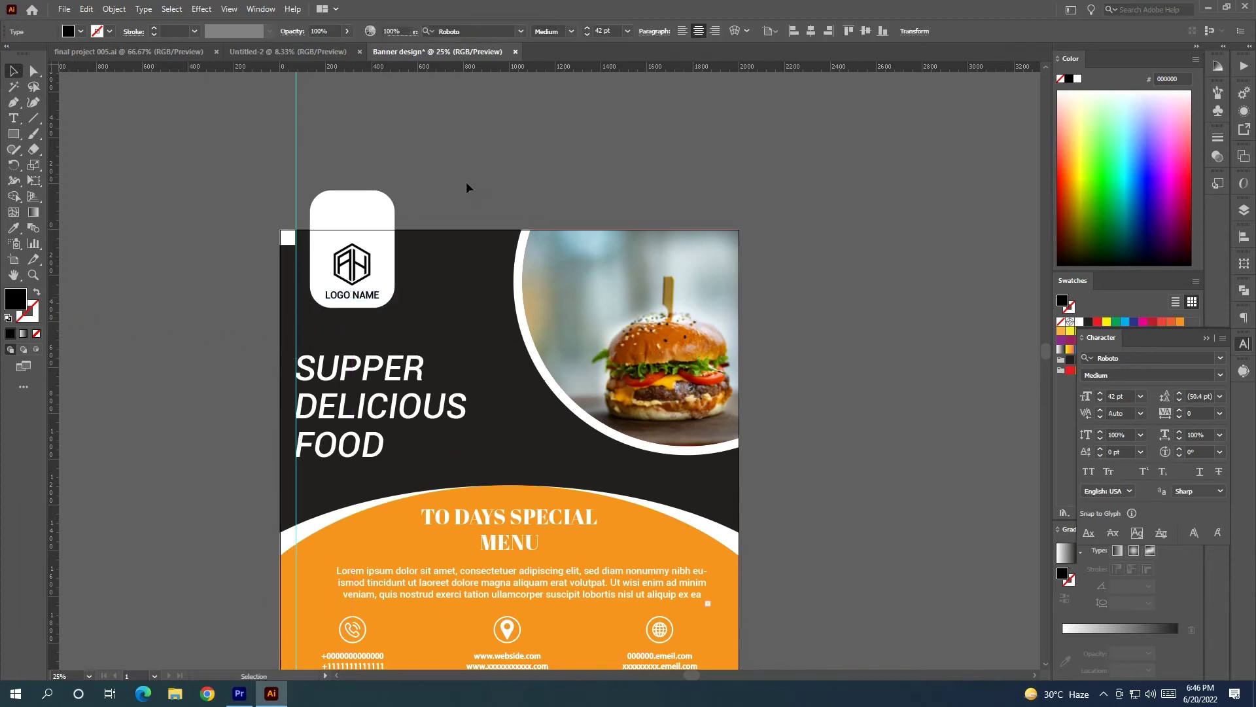
Shrink the logo image to about 294 px and place it just above the LOGO NAME text
double_click(382, 233)
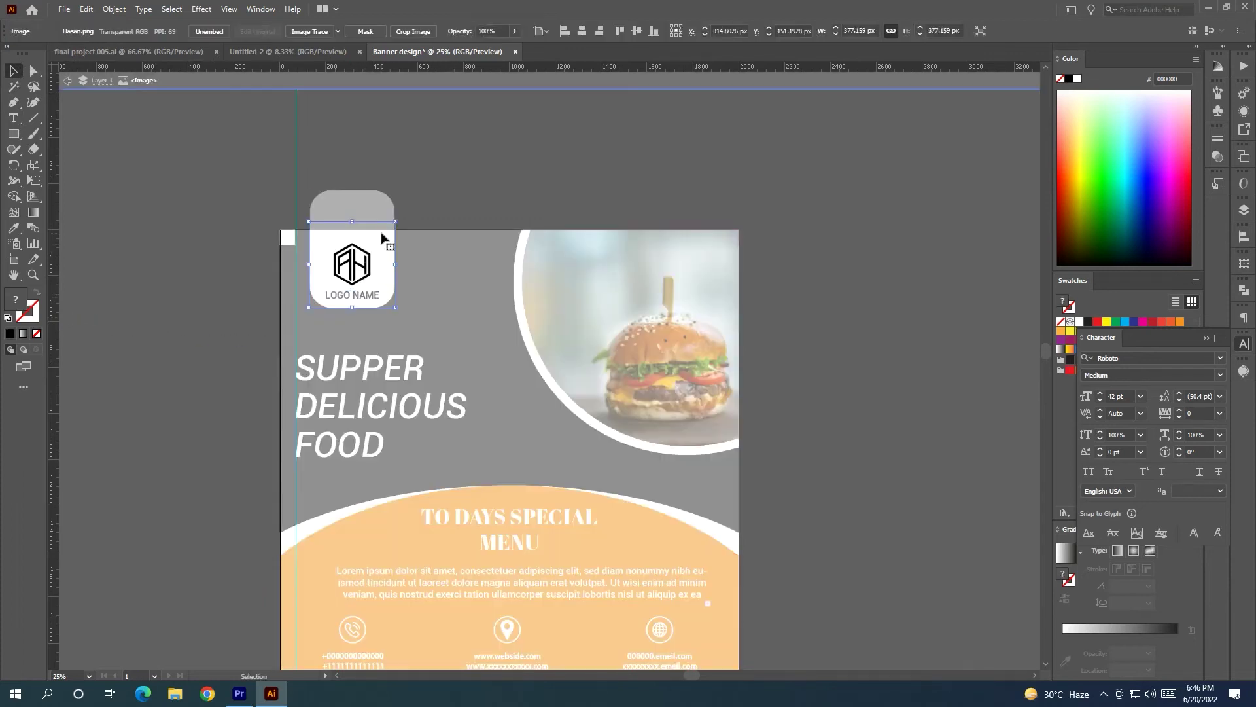
double_click(490, 87)
drag(393, 226, 383, 235)
drag(347, 284, 354, 282)
Group the logo mark with the LOGO NAME text and nudge the group slightly upward on the white plate
shift+click(369, 298)
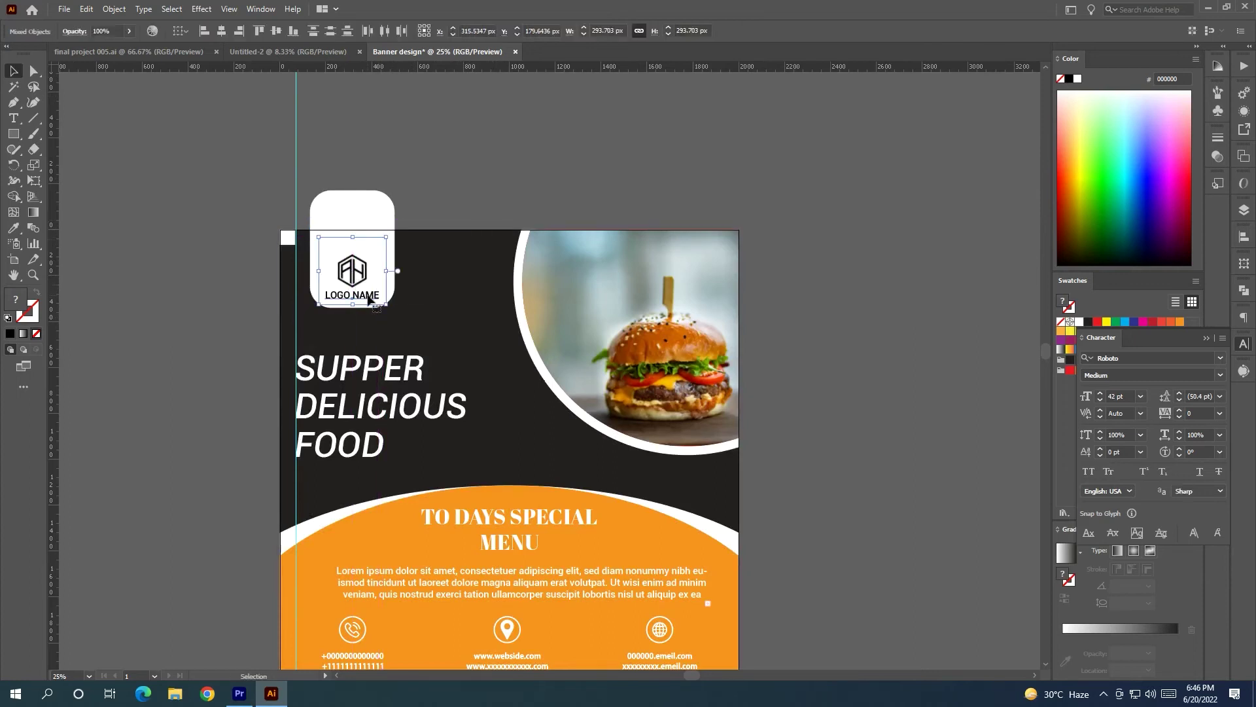
key(ctrl+g)
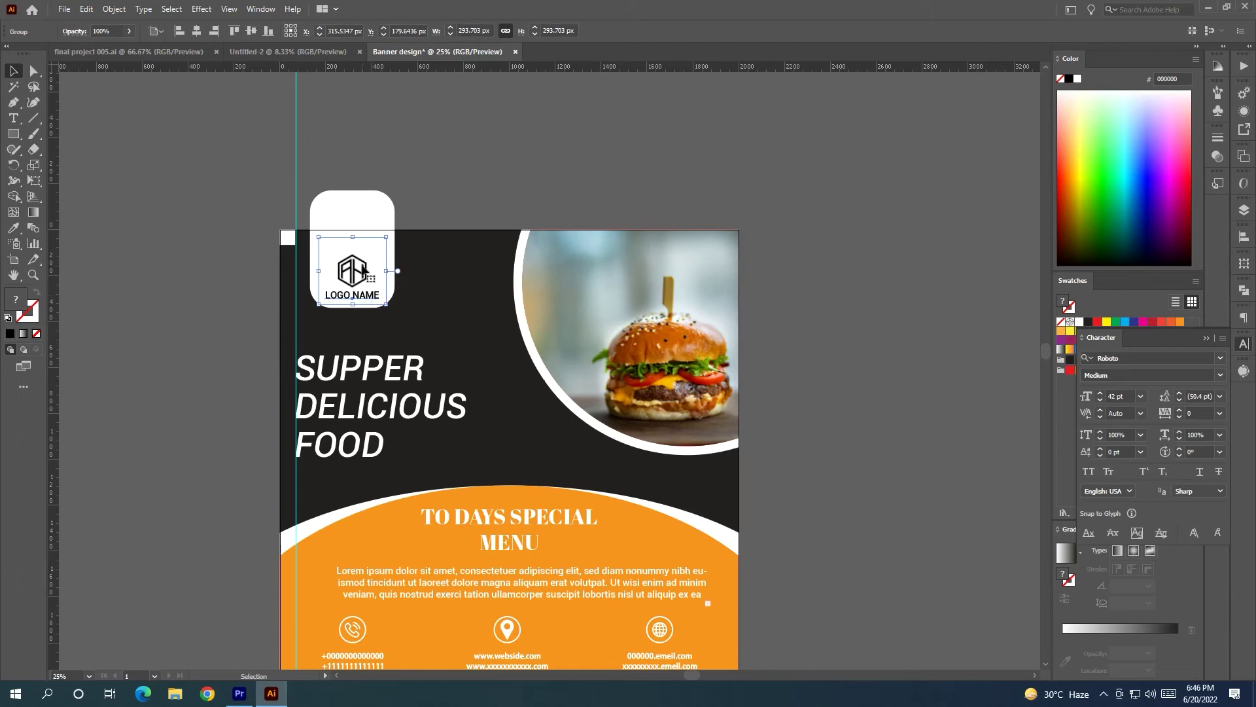
drag(359, 269, 360, 262)
click(417, 198)
Remove the part of the white plate that extends above the banner with the Shape Builder tool
drag(172, 211, 364, 292)
click(13, 196)
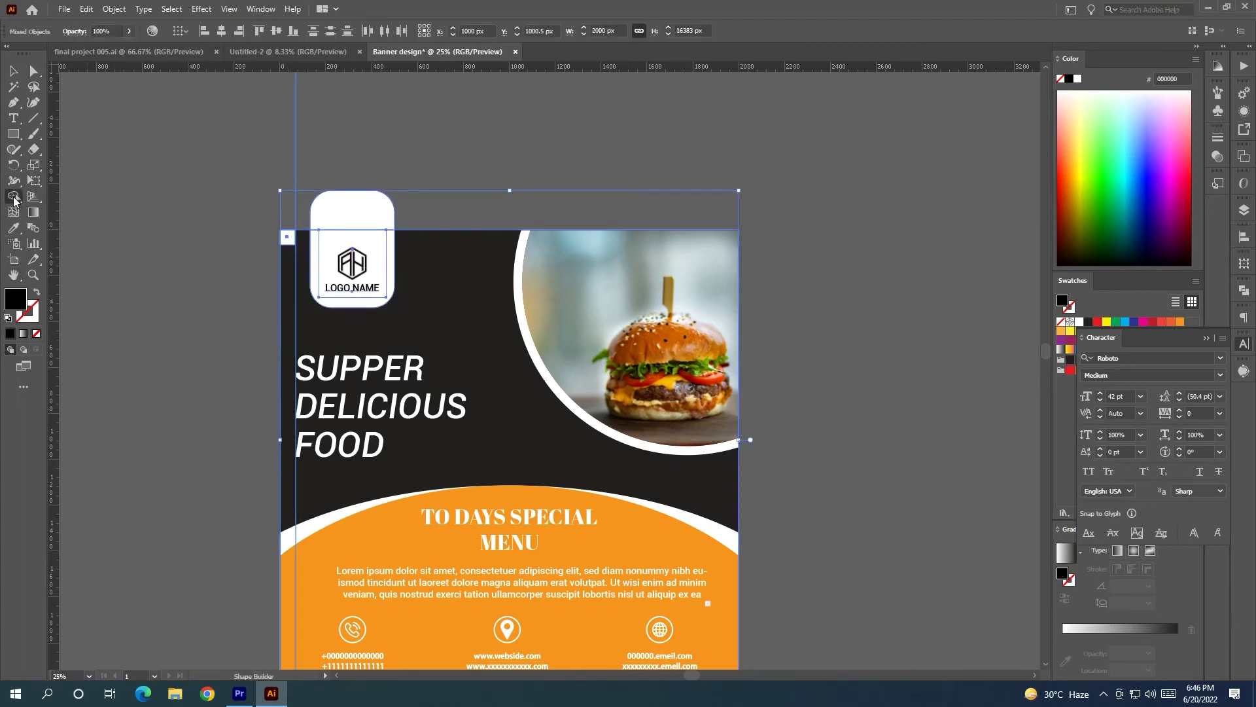
alt+click(356, 208)
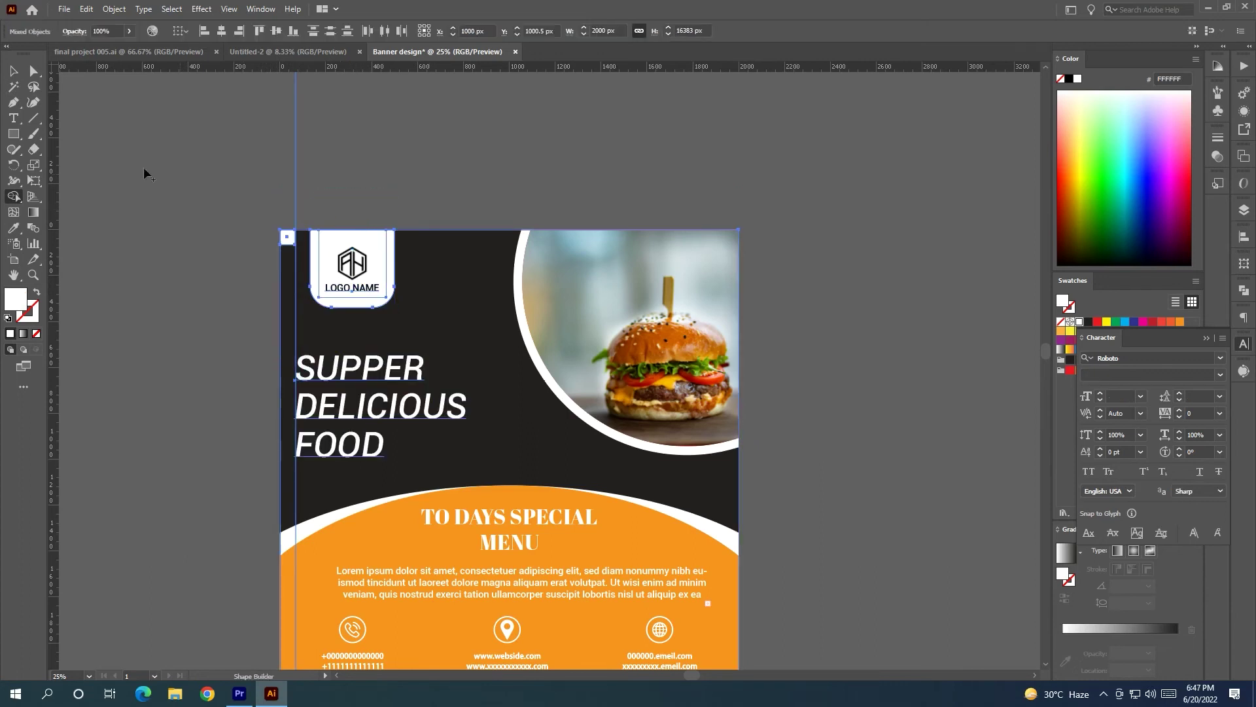
Try to align the logo group and the white plate on their vertical centres
click(13, 70)
click(359, 275)
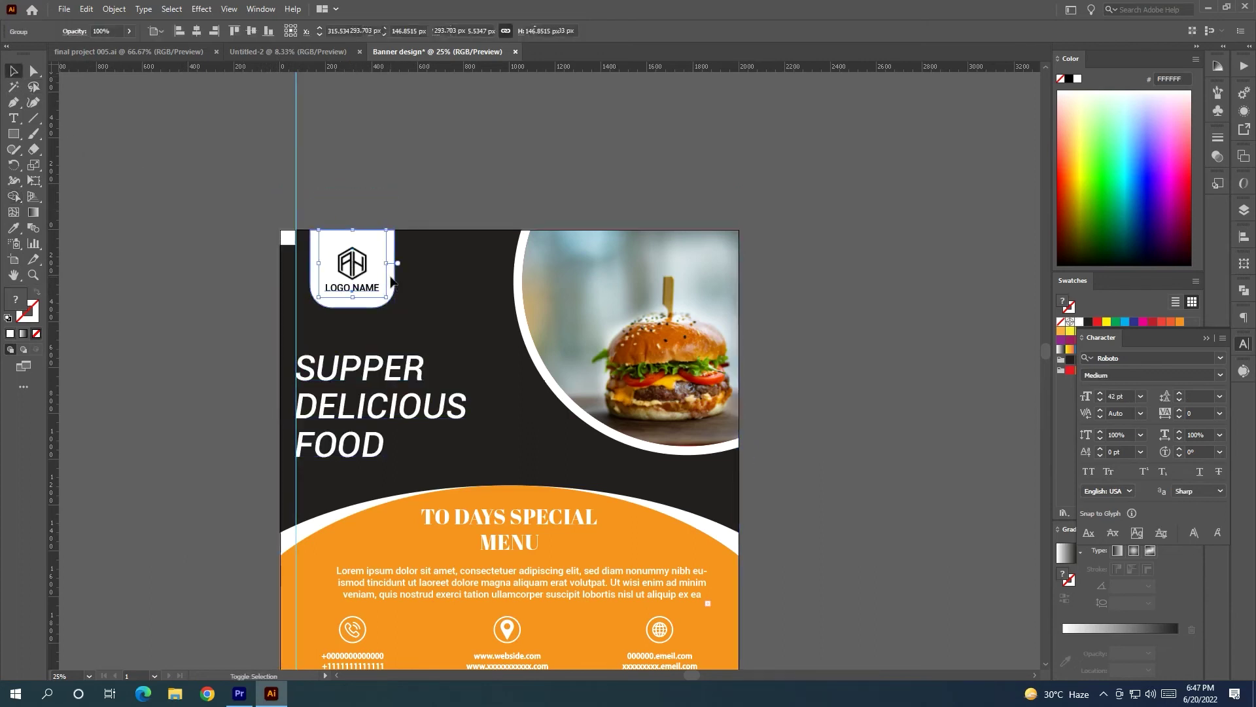
click(274, 33)
click(478, 130)
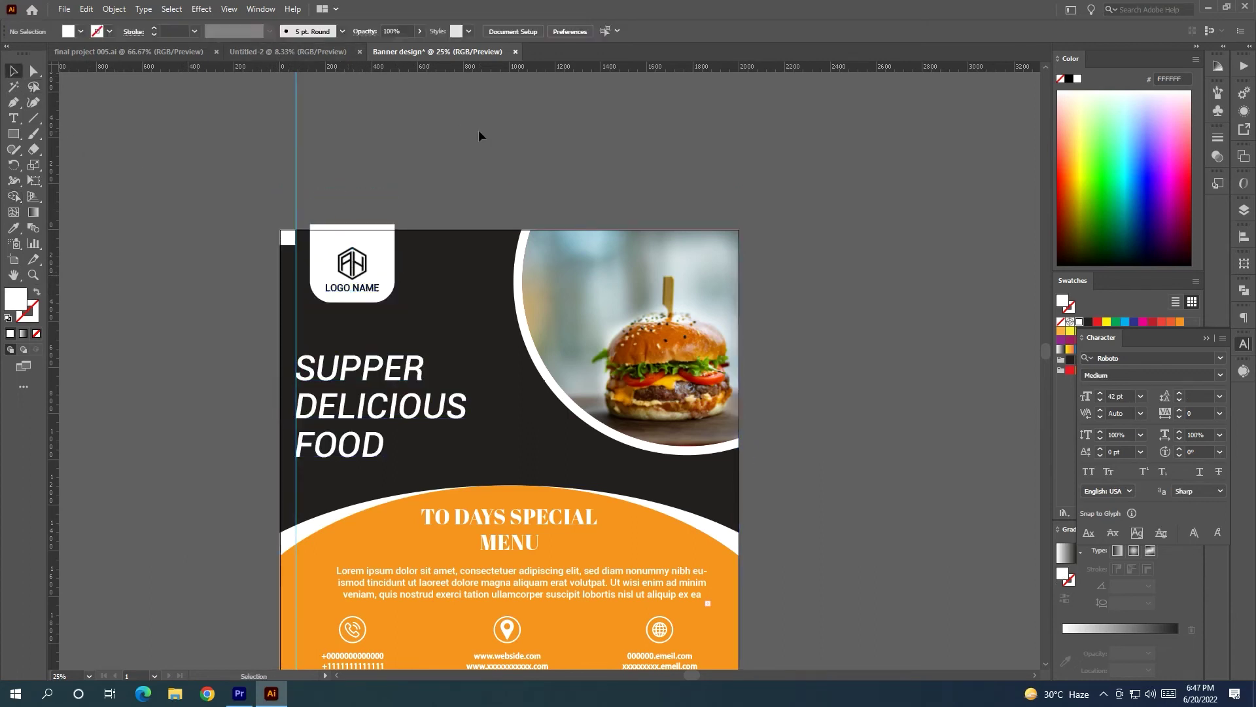
key(ctrl+z)
Centre the logo group vertically on the white plate, using the plate as the key object
click(365, 270)
click(425, 200)
click(391, 271)
shift+click(363, 267)
shift+click(364, 267)
shift+click(364, 267)
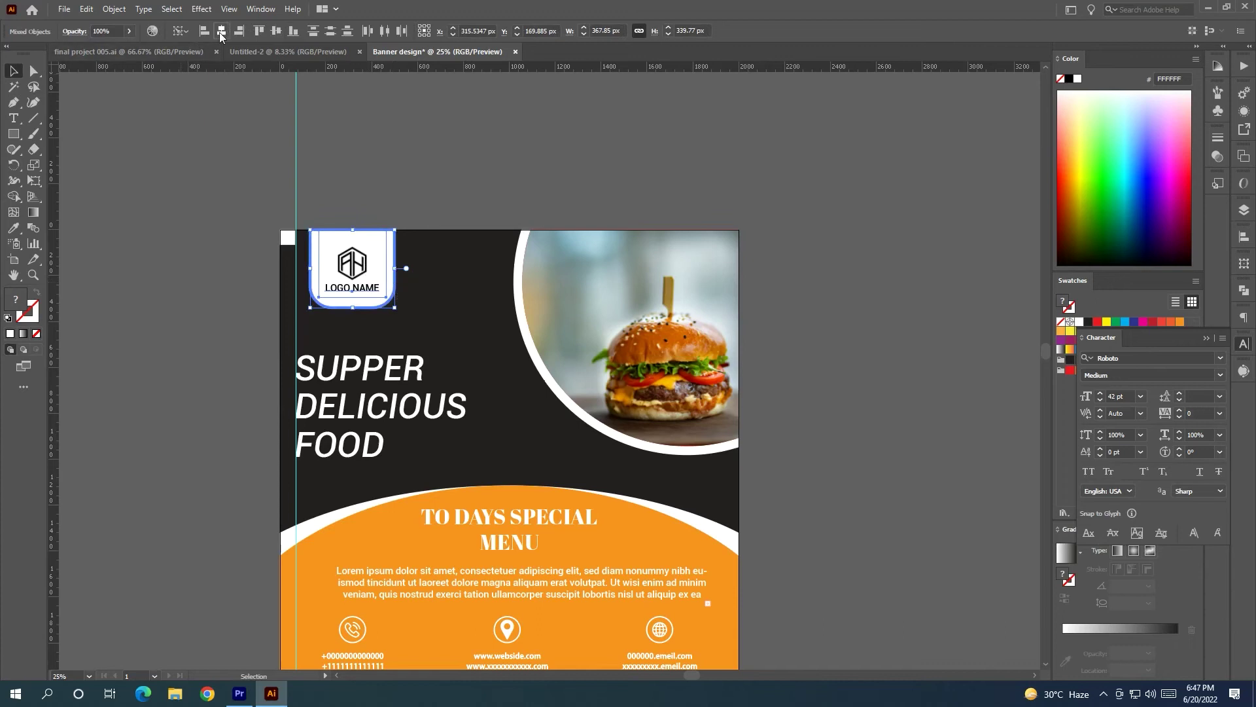
click(276, 31)
click(391, 185)
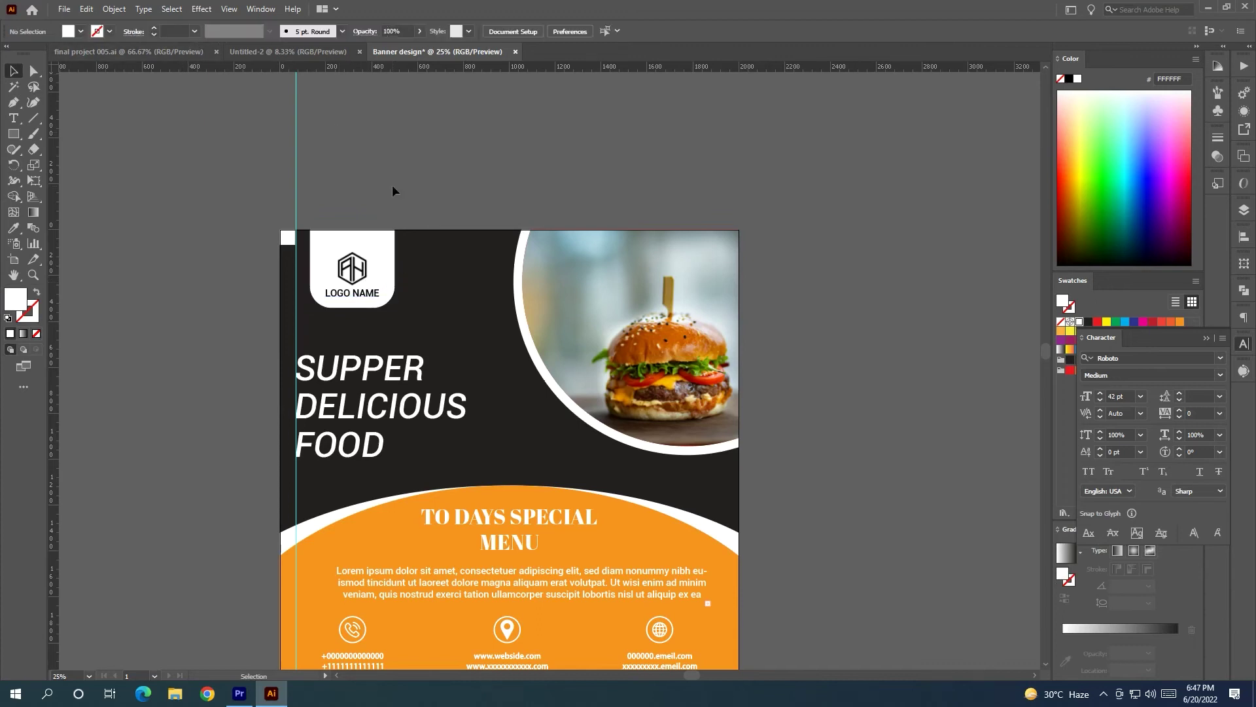
Draw a straight 45-degree diagonal line about 1257 px wide and high on the empty canvas beside the banner
scroll(406, 171, down, 1)
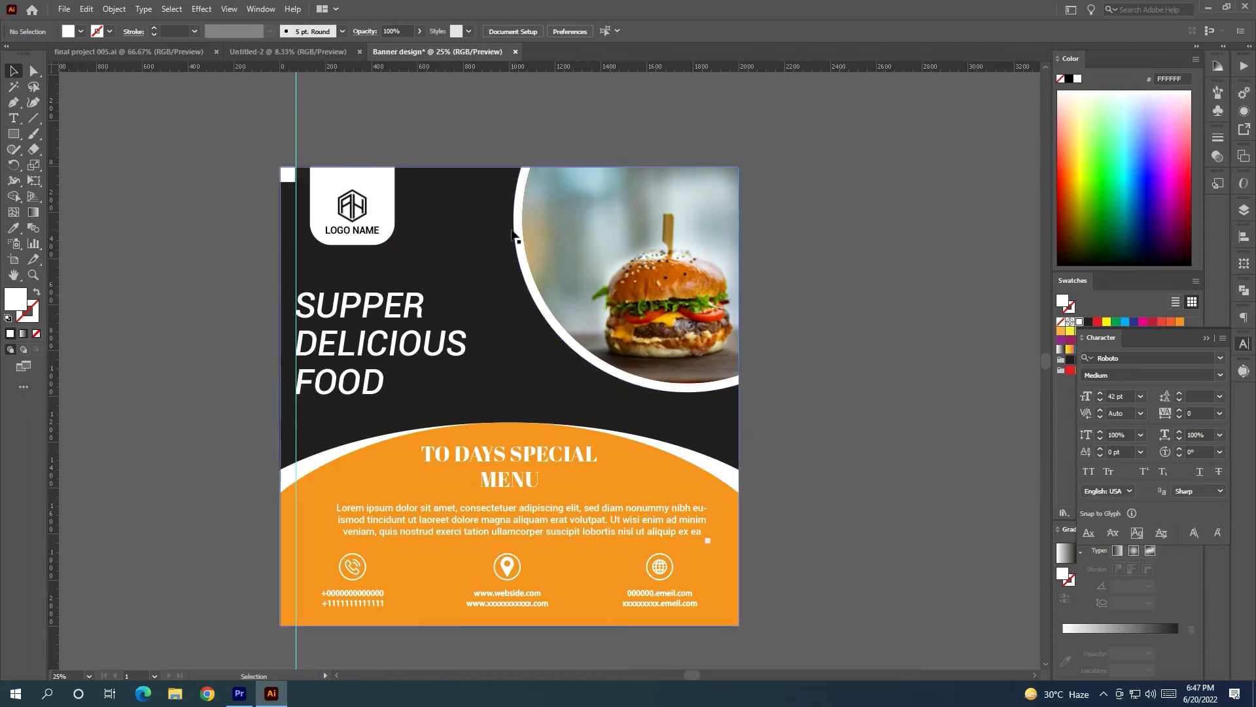
scroll(517, 249, down, 1)
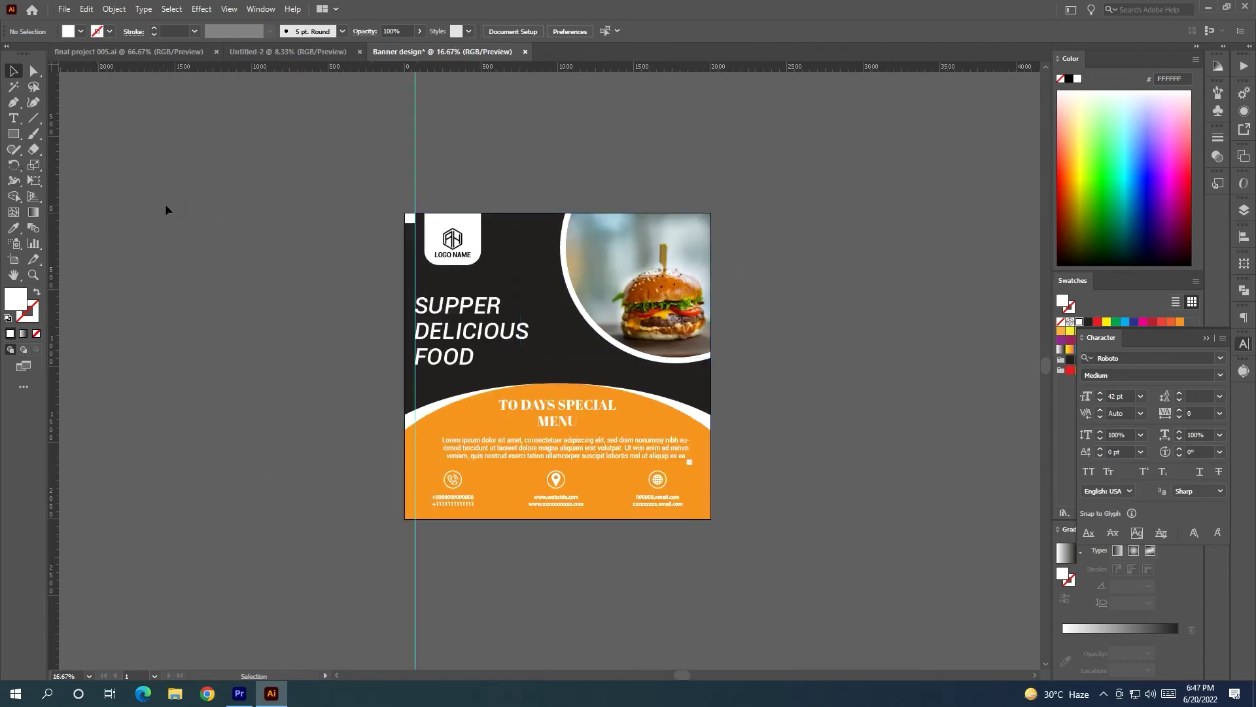
scroll(387, 334, down, 1)
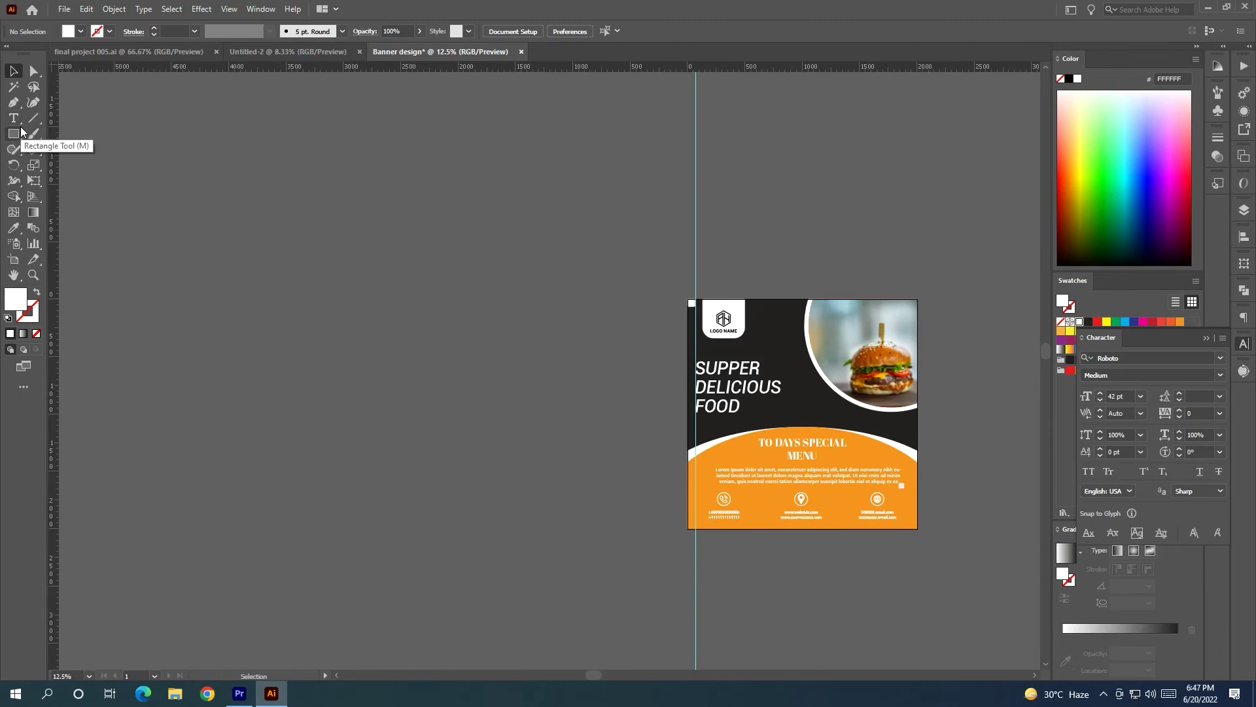
click(12, 105)
click(322, 341)
click(467, 197)
click(13, 70)
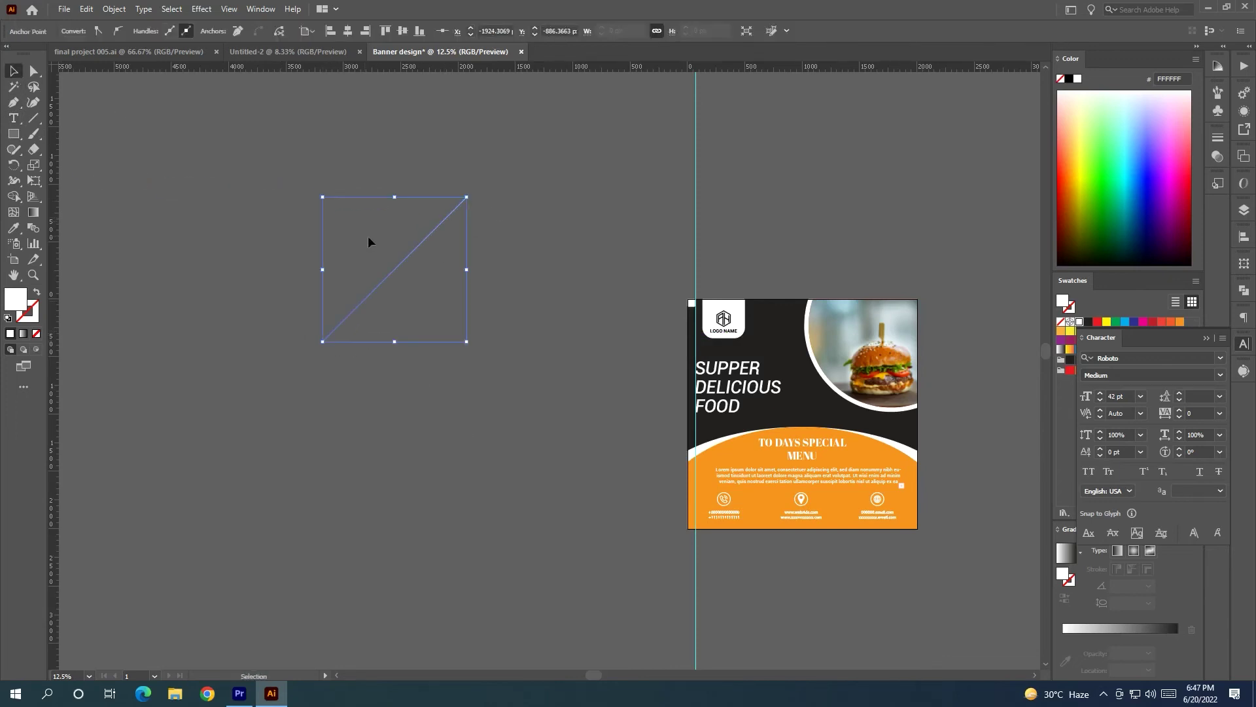
scroll(456, 270, up, 2)
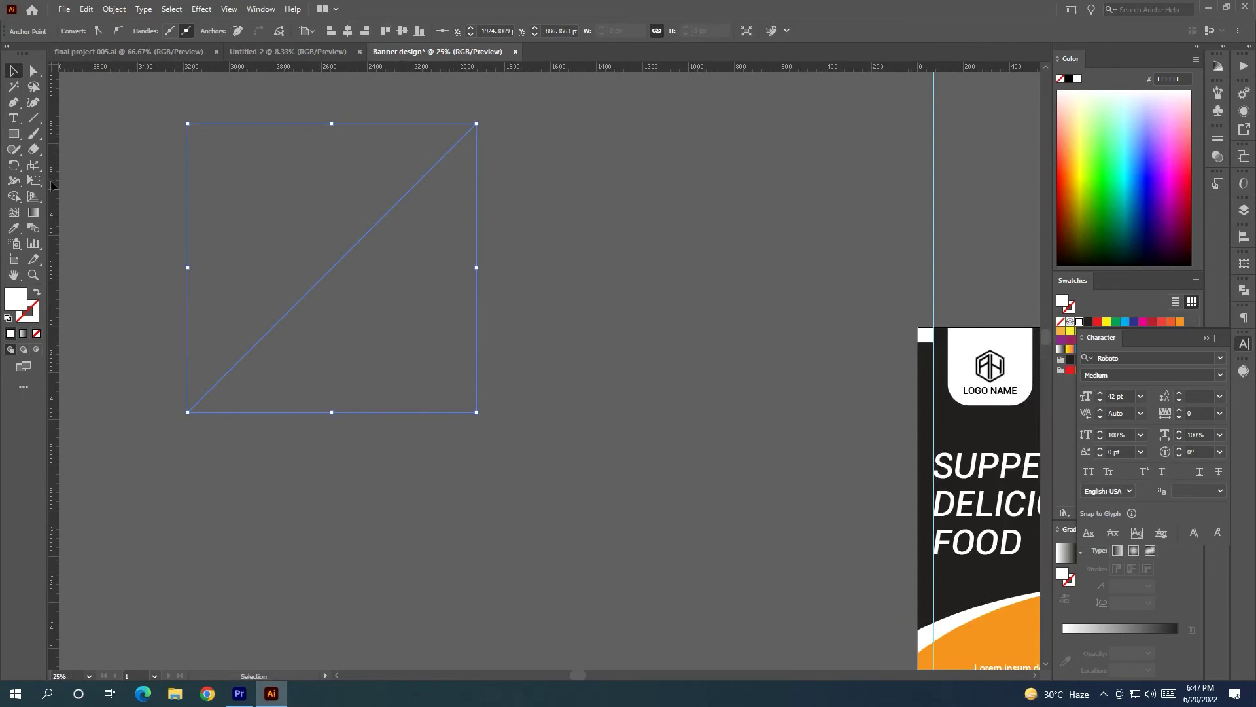
Give the diagonal line a 4 pt stroke and expand it into a filled shape
click(113, 8)
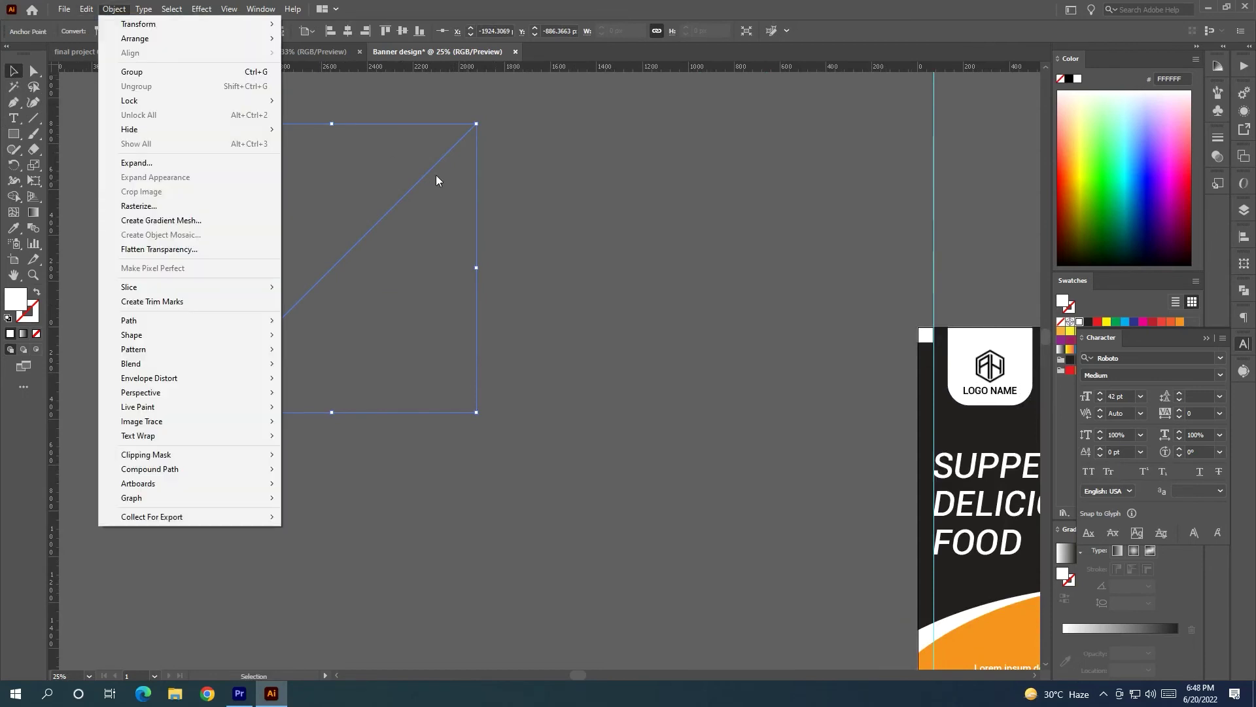
click(435, 174)
click(397, 199)
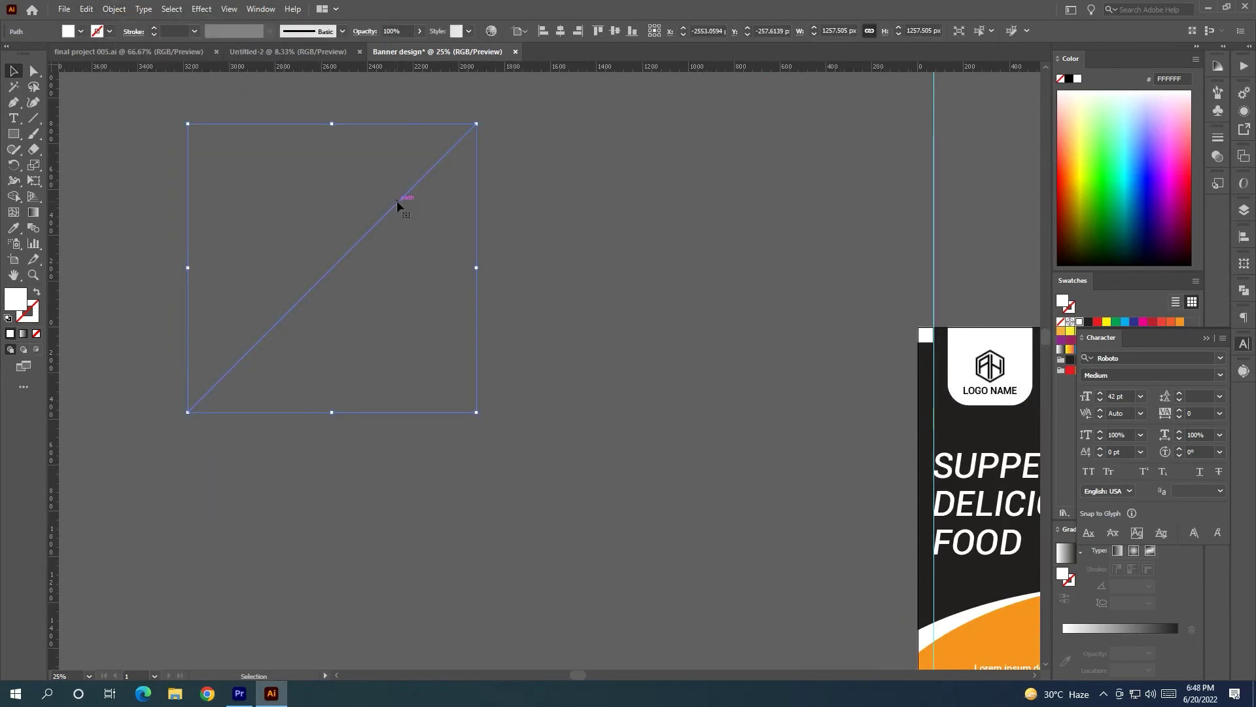
click(152, 29)
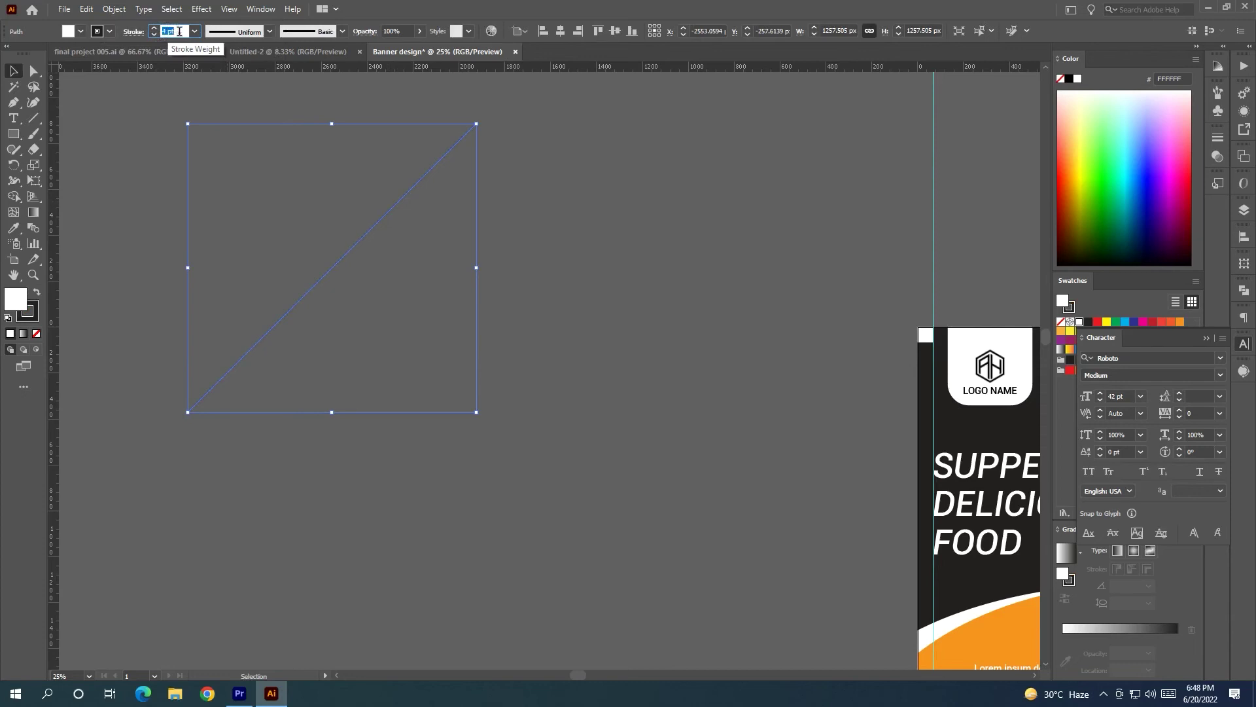
click(281, 132)
click(326, 270)
click(113, 8)
click(140, 160)
click(340, 410)
Copy the diagonal line about 21 px right and down, and repeat the duplication until the parallel lines form a large diamond pattern
drag(323, 280, 326, 285)
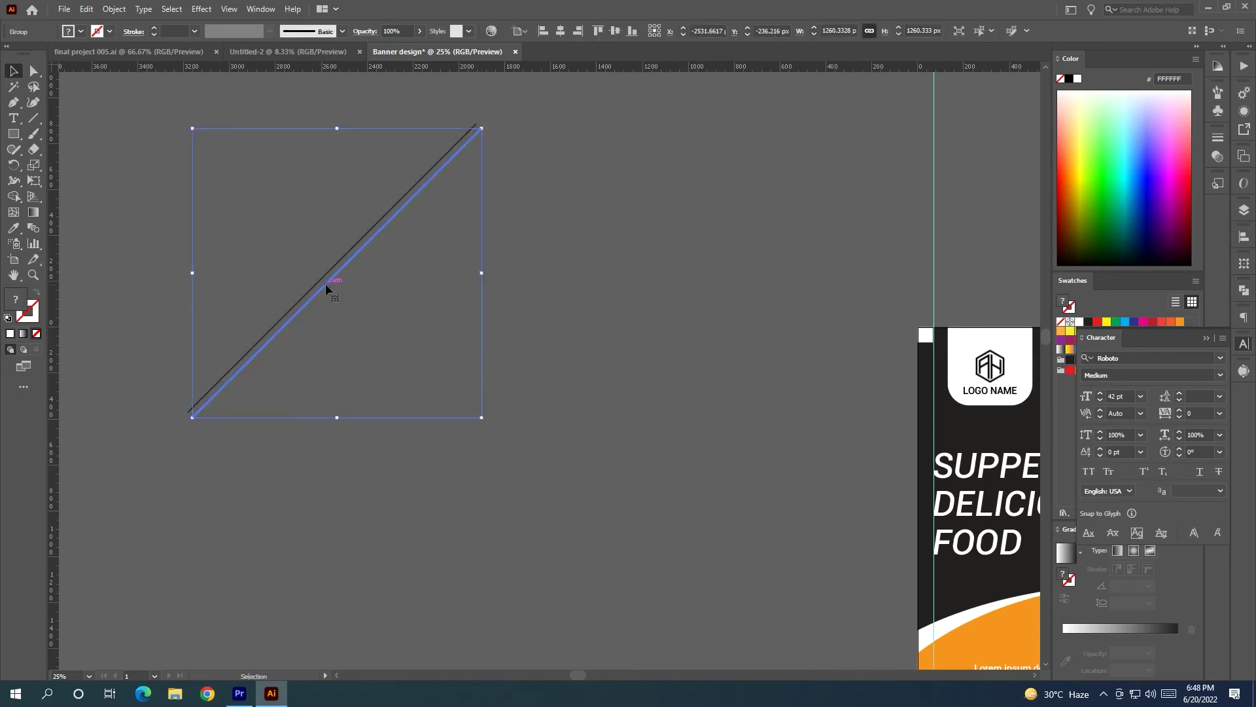
key(ctrl+d)
key(ctrl+d)
key(ctrl+d)
key(ctrl+d)
key(ctrl+d)
key(ctrl+d)
key(ctrl+d)
key(ctrl+d)
key(ctrl+d)
key(ctrl+d)
key(ctrl+d)
key(ctrl+d)
key(ctrl+d)
key(ctrl+d)
key(ctrl+d)
key(ctrl+d)
key(ctrl+d)
key(ctrl+d)
key(ctrl+d)
key(ctrl+d)
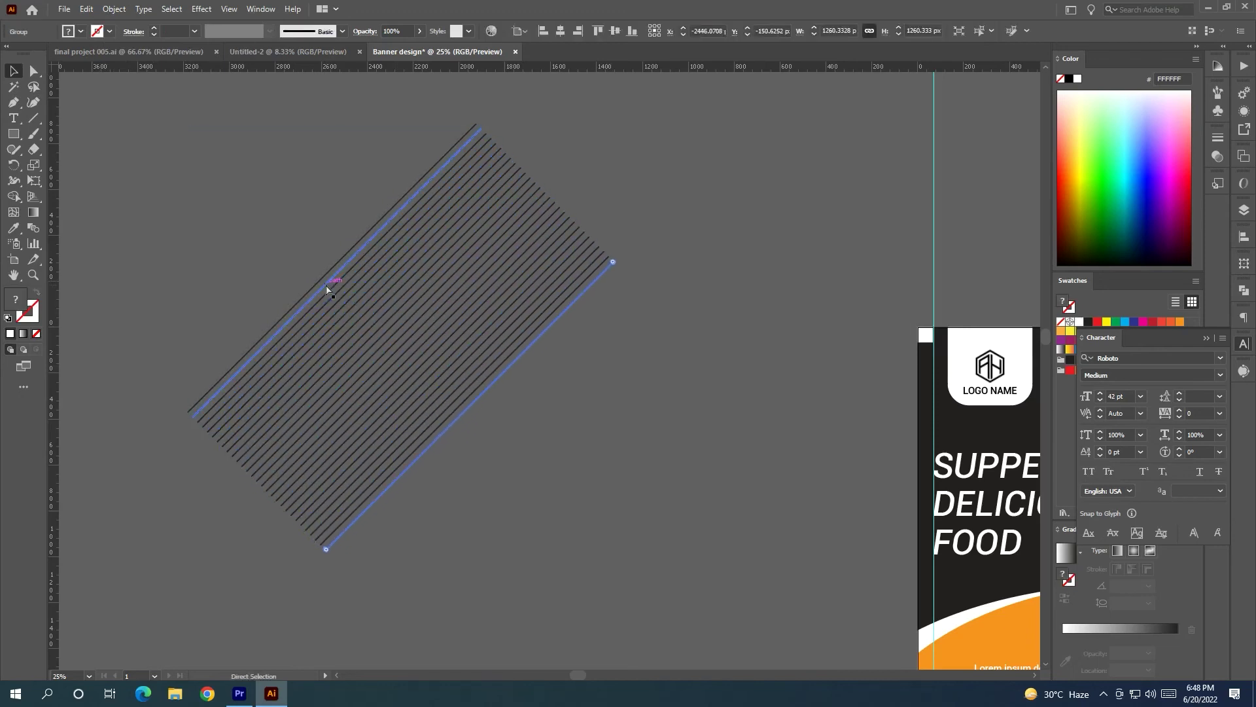
key(ctrl+d)
key(ctrl+d)
key(ctrl+d)
key(ctrl+d)
key(ctrl+d)
key(ctrl+d)
key(ctrl+d)
key(ctrl+d)
key(ctrl+d)
key(ctrl+d)
key(ctrl+d)
key(ctrl+d)
key(ctrl+d)
Draw a white circle about 1211 px in diameter with the Ellipse tool and centre it over the diagonal line pattern
click(13, 72)
click(105, 118)
right_click(13, 134)
click(55, 164)
scroll(262, 196, down, 2)
drag(218, 165, 496, 412)
key(v)
drag(352, 289, 464, 323)
scroll(742, 197, down, 2)
click(263, 129)
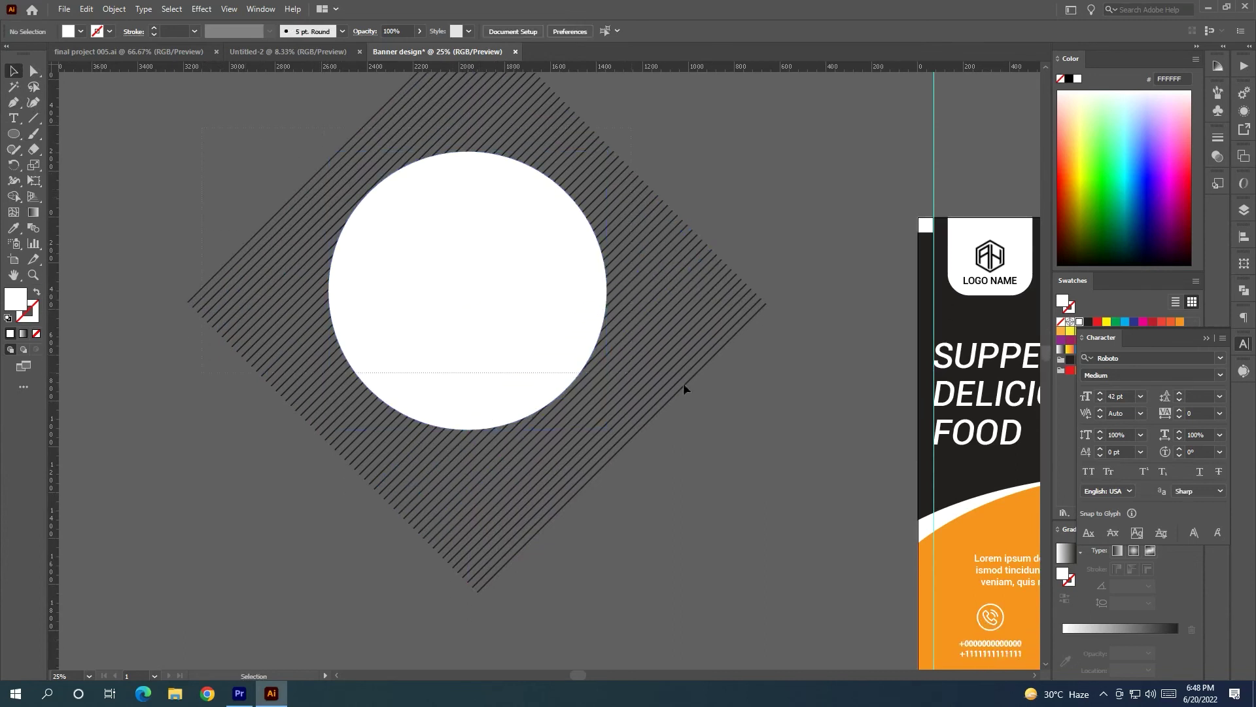
Try clipping the diagonal lines to the circle and recolouring them from the logo plate with the Eyedropper, and undo the recolouring
drag(746, 488, 745, 486)
key(ctrl+7)
click(738, 476)
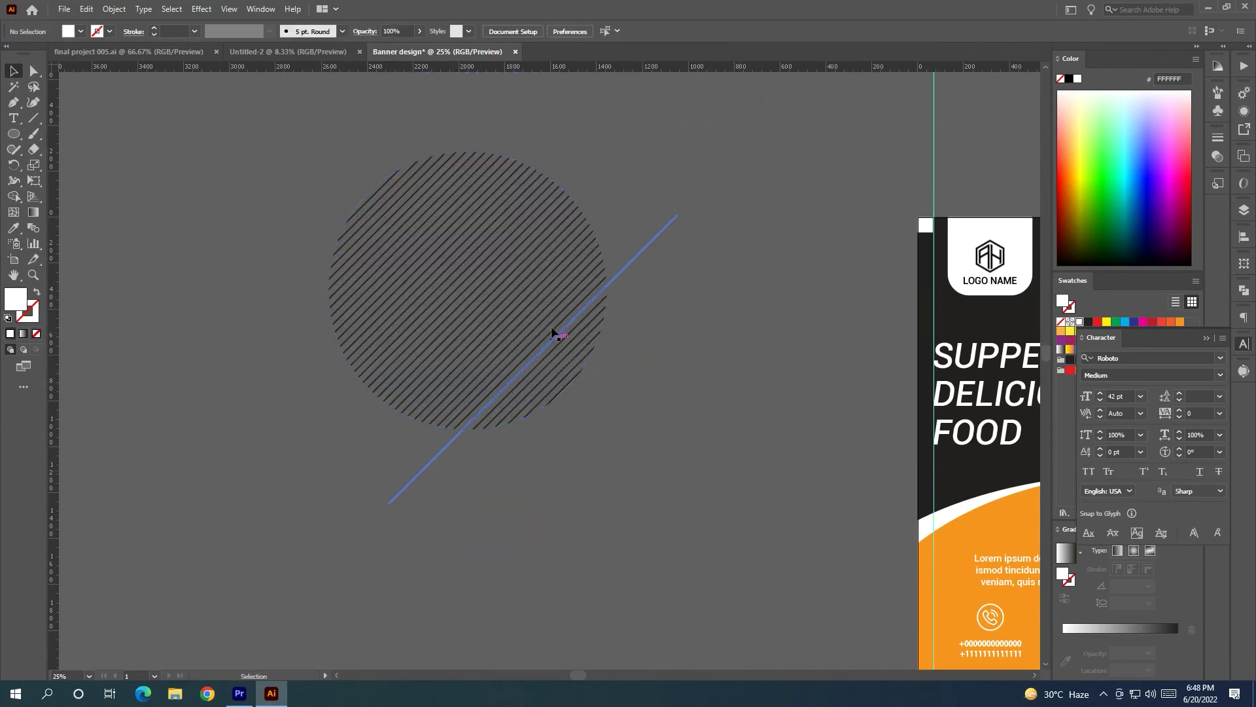
drag(342, 187, 673, 340)
key(i)
click(964, 287)
key(v)
click(696, 296)
key(ctrl+z)
Undo the clipping mask on the diagonal line pattern
right_click(562, 281)
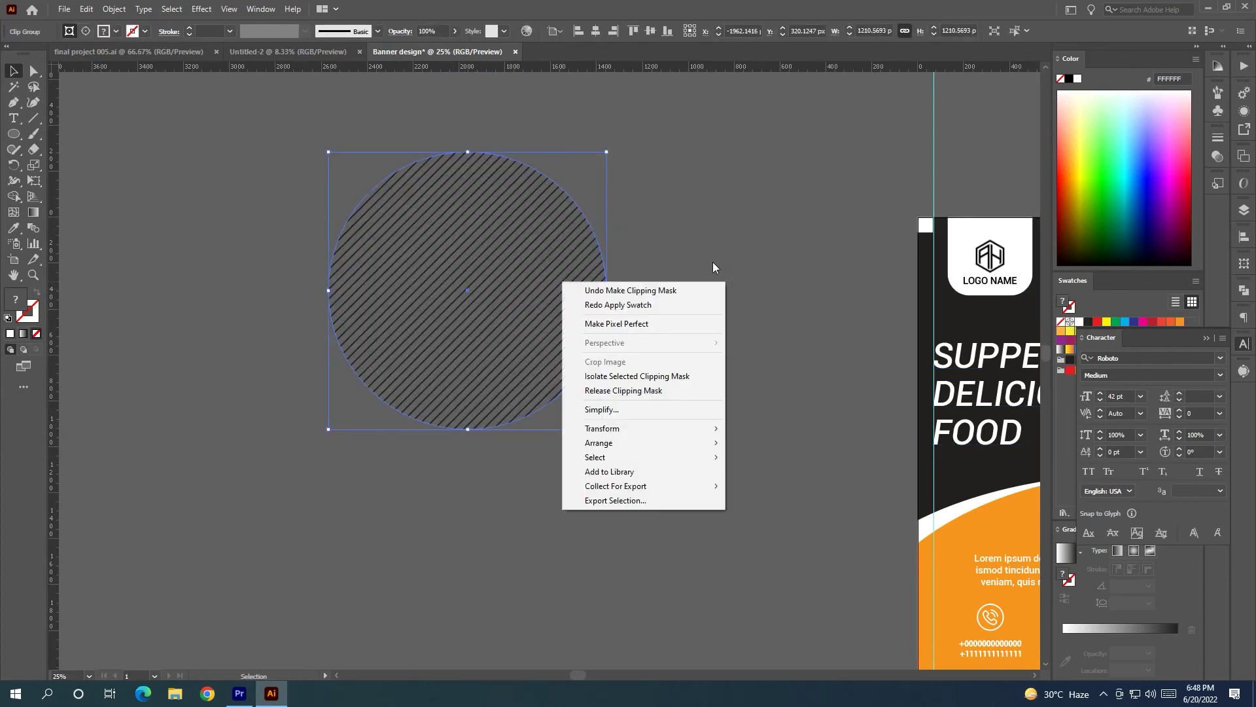
click(693, 257)
key(ctrl+z)
click(659, 232)
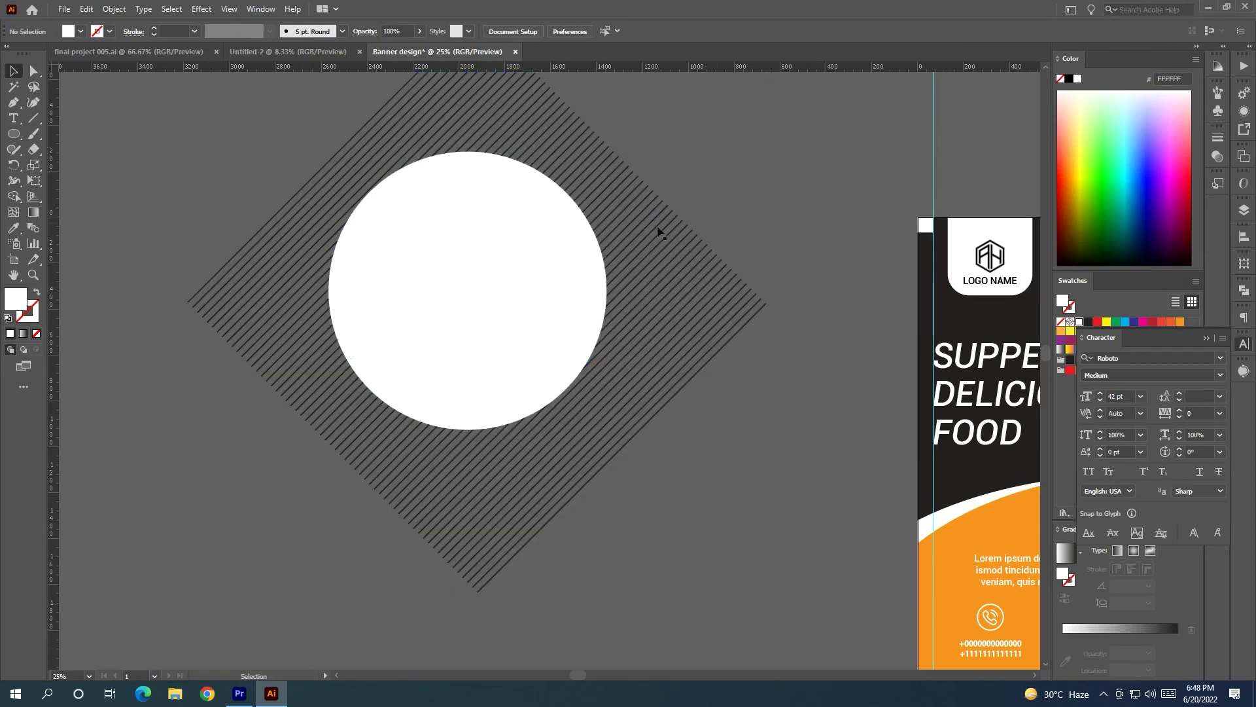
Move the circle aside and recolour the diagonal lines white
drag(591, 263, 575, 469)
drag(537, 418, 415, 449)
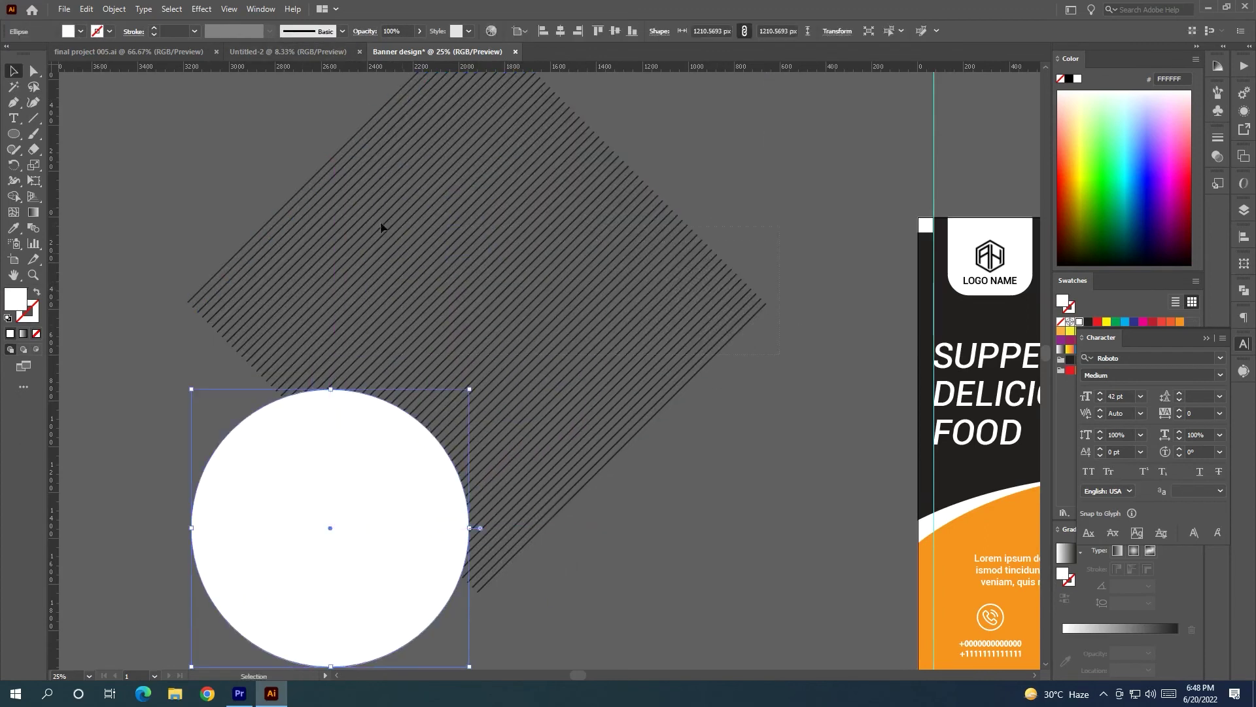
click(499, 248)
click(746, 247)
Move the circle back to the middle of the line pattern and clip the lines to it with a clipping mask
drag(442, 514, 590, 299)
shift+click(354, 186)
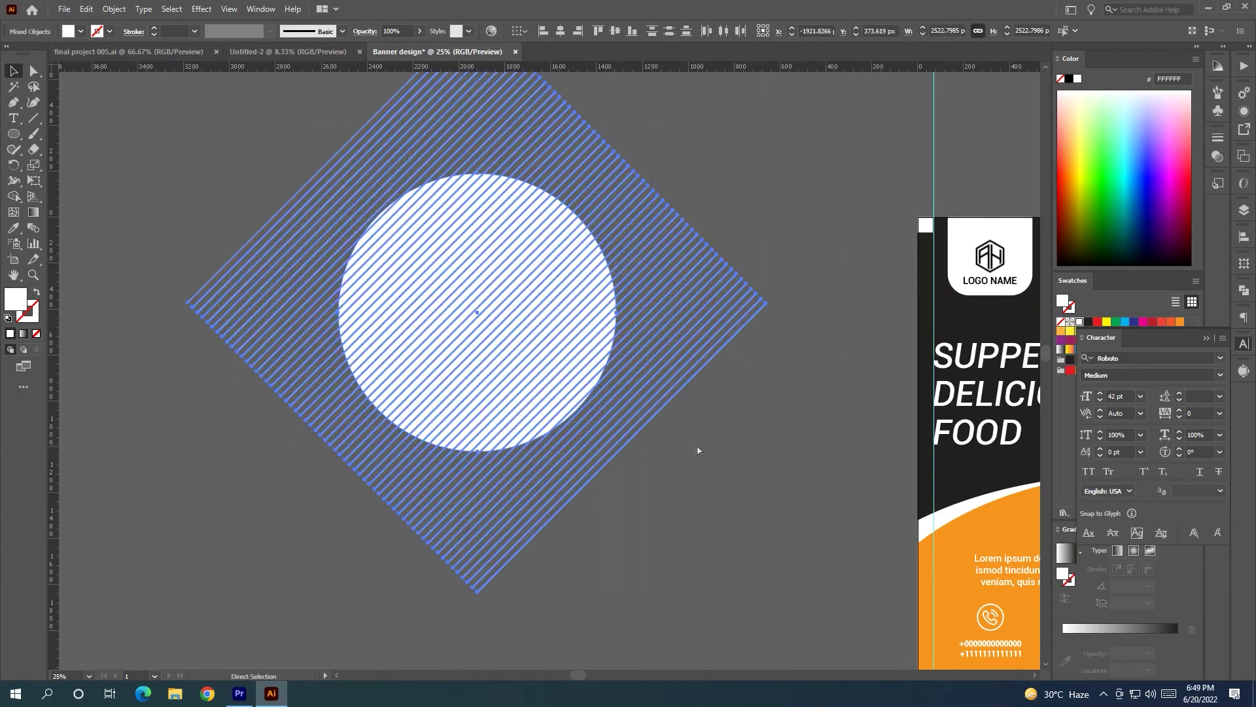
key(ctrl+7)
key(ctrl+minus)
Reduce the striped circle's opacity to 54%, rotate it and move it over the banner's upper-left corner
drag(548, 396, 394, 374)
drag(301, 342, 473, 292)
click(480, 154)
drag(589, 333, 442, 362)
drag(467, 271, 548, 292)
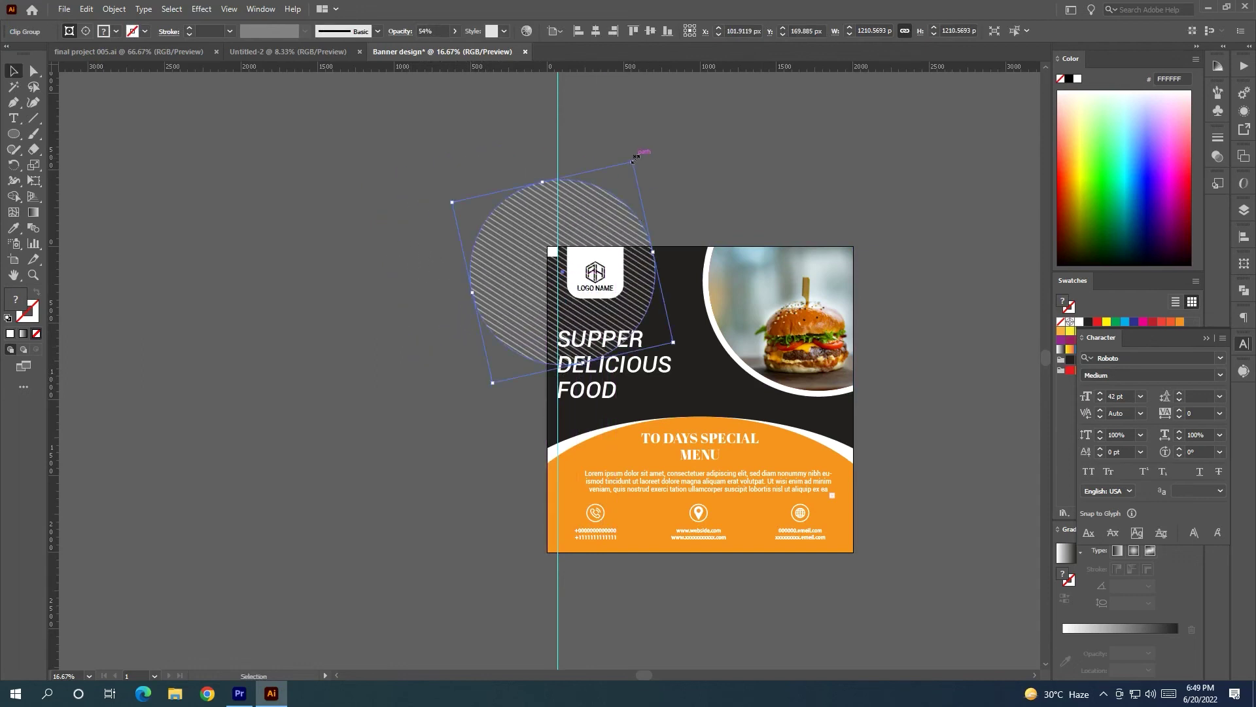
Move the striped circle over the burger photo, resizing and rotating it so its lines rise towards the upper right
drag(640, 157, 580, 284)
drag(553, 329, 830, 309)
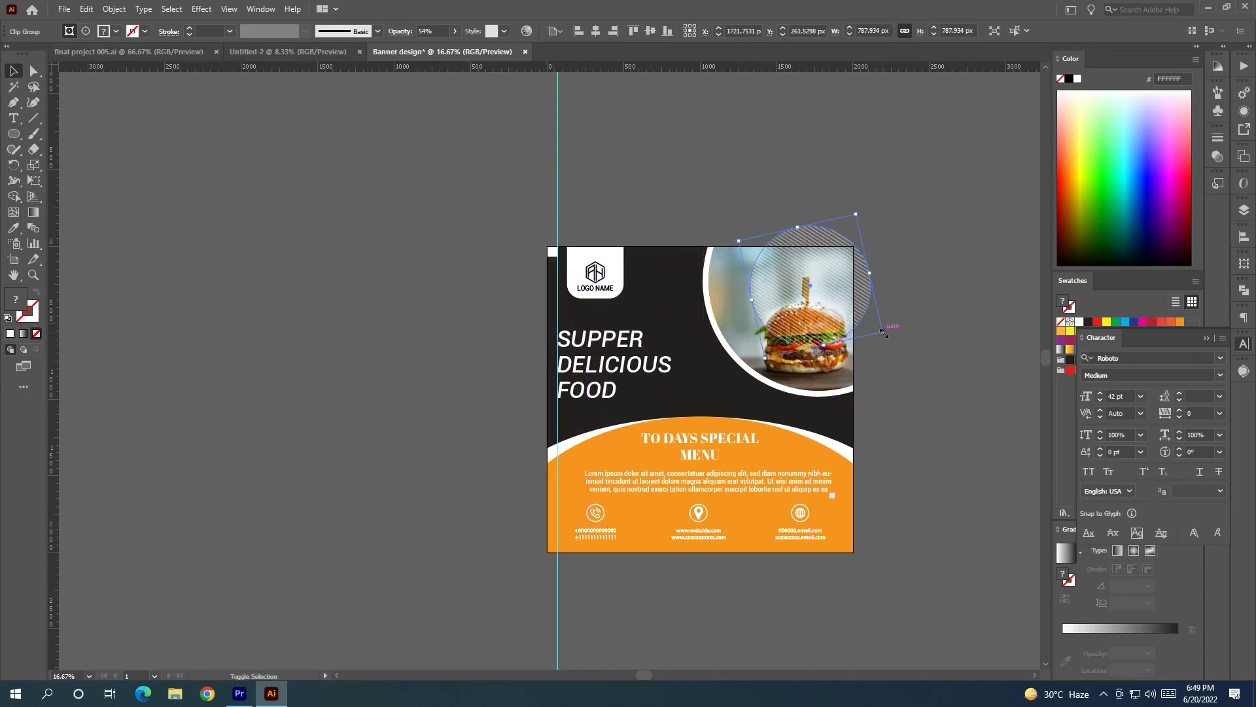
drag(889, 345, 875, 352)
drag(784, 315, 738, 321)
drag(810, 361, 852, 254)
drag(734, 316, 889, 384)
drag(747, 360, 851, 347)
Bring the circular burger photo and its white ring in front of the striped circle
click(808, 393)
shift+click(799, 379)
right_click(798, 383)
click(962, 522)
Reposition and resize the striped circle behind the burger photo so its stripes show around the white ring
drag(918, 369, 788, 375)
drag(870, 415, 861, 433)
drag(867, 298, 870, 296)
click(432, 191)
scroll(862, 247, up, 3)
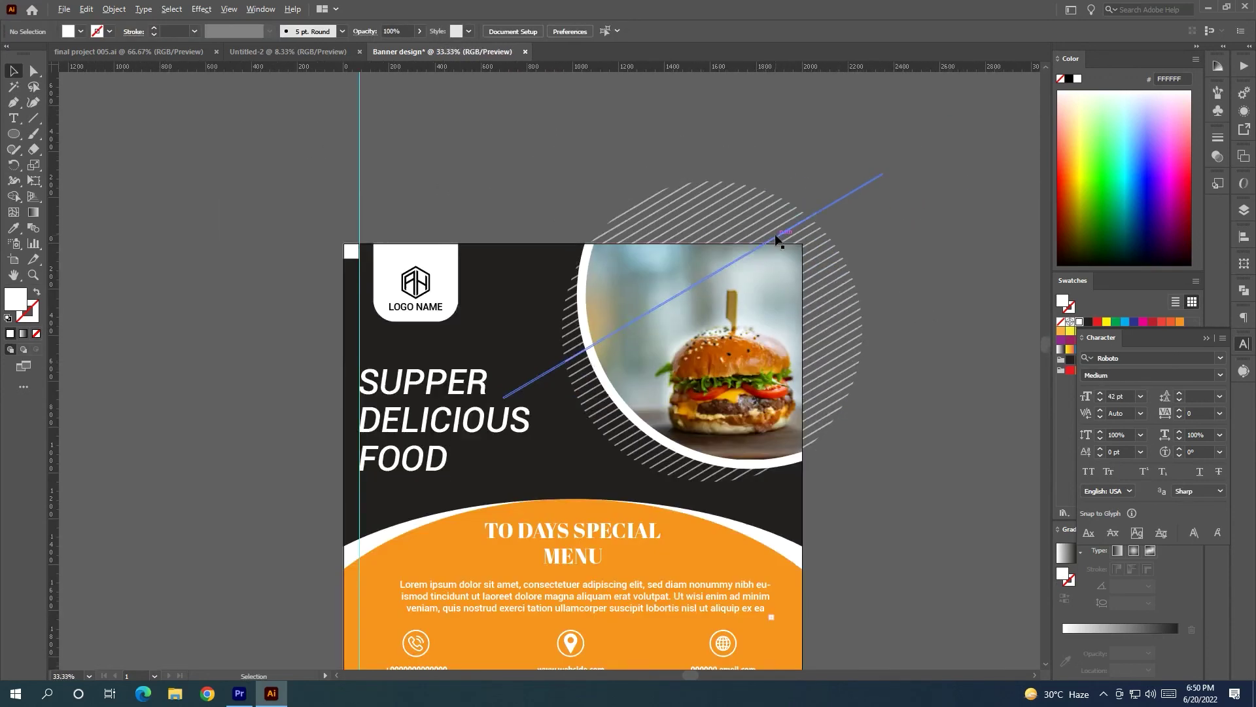
Delete the small white square at the banner's upper-left corner and the vertical guide
scroll(880, 254, down, 2)
click(352, 251)
key(Delete)
drag(350, 197, 380, 201)
key(Delete)
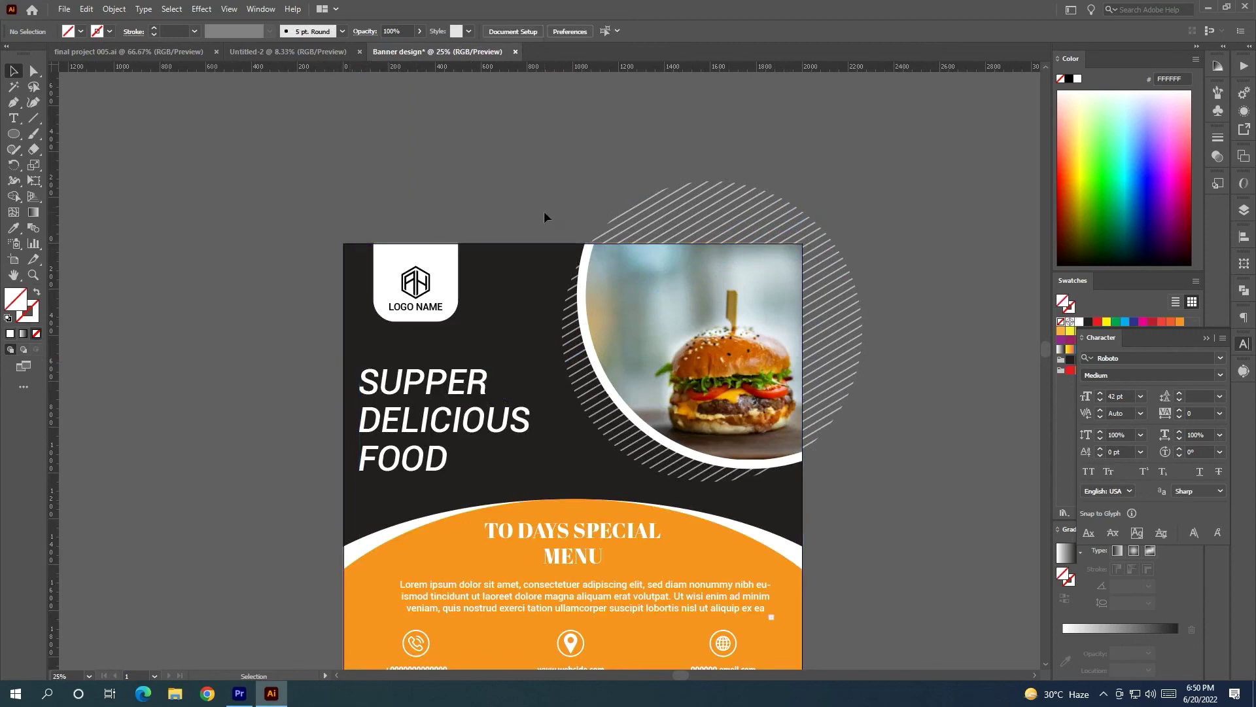
Draw a 2000 by 2000 px rectangle exactly covering the artboard and fill it with yellow FFF200
scroll(544, 211, down, 2)
scroll(553, 220, up, 1)
drag(612, 280, 484, 267)
scroll(489, 180, down, 1)
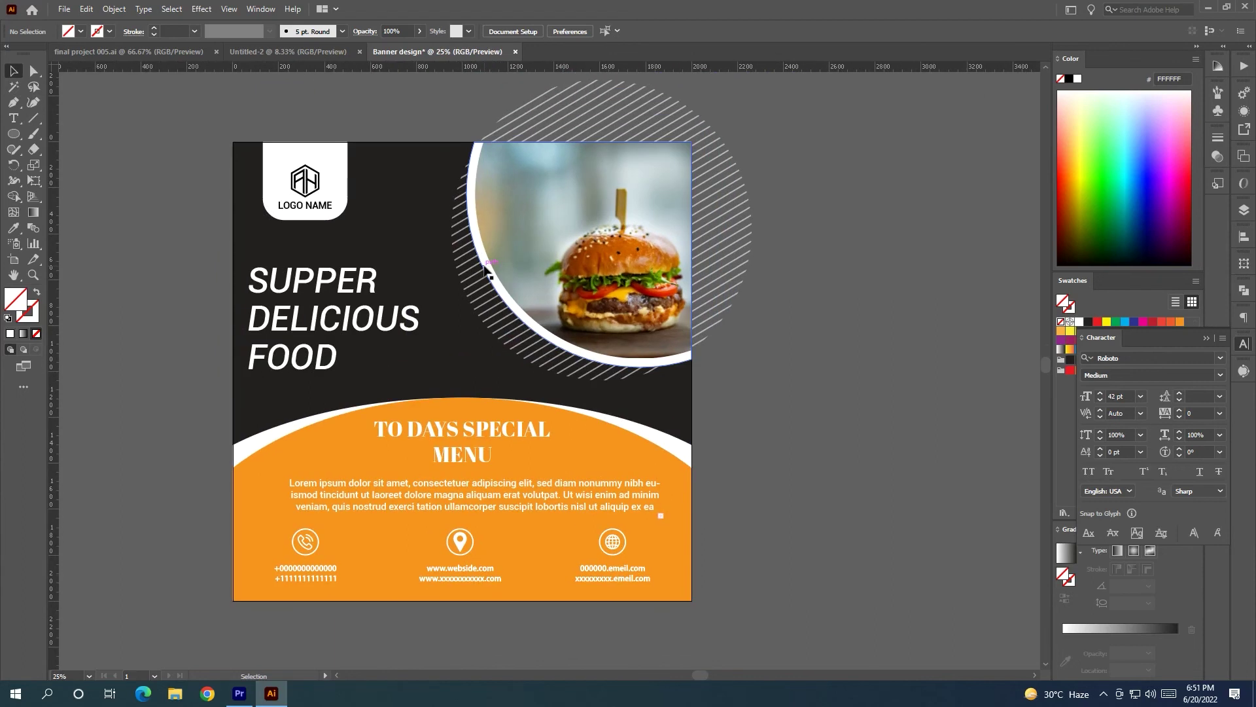
right_click(14, 134)
click(73, 135)
drag(233, 142, 692, 600)
key(v)
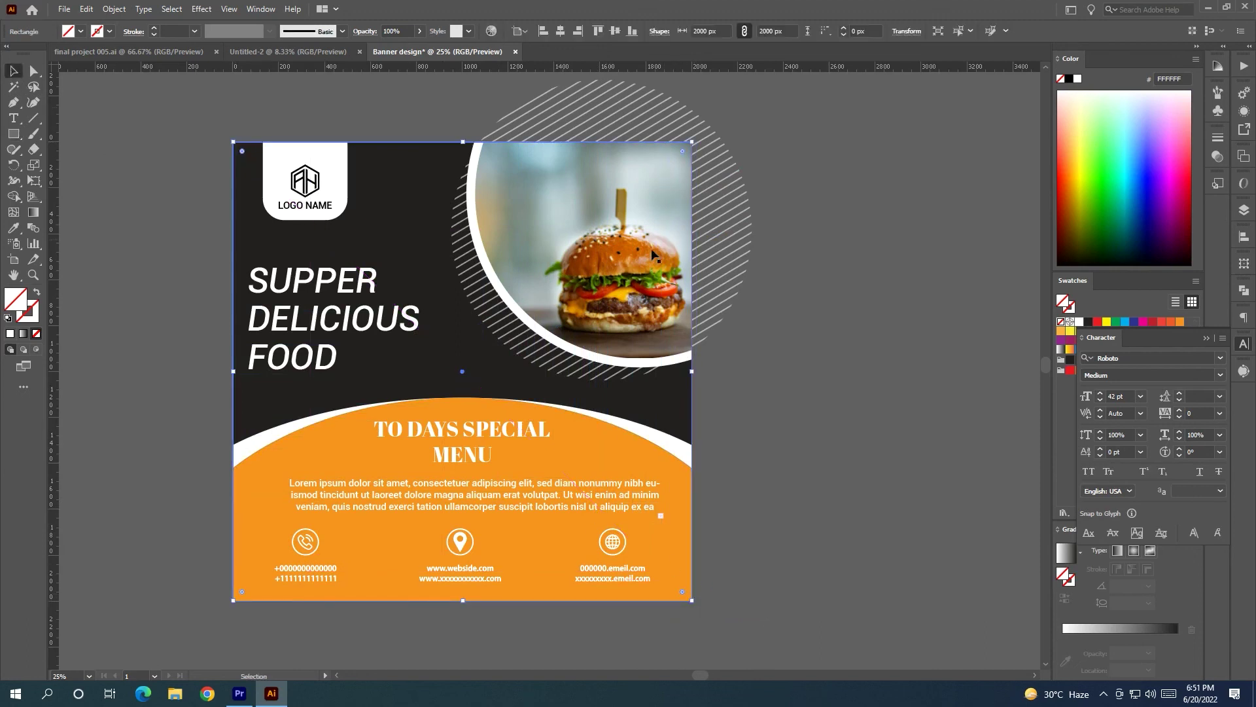
click(1105, 322)
Select the whole artwork and clip it to the yellow rectangle with a clipping mask
click(223, 163)
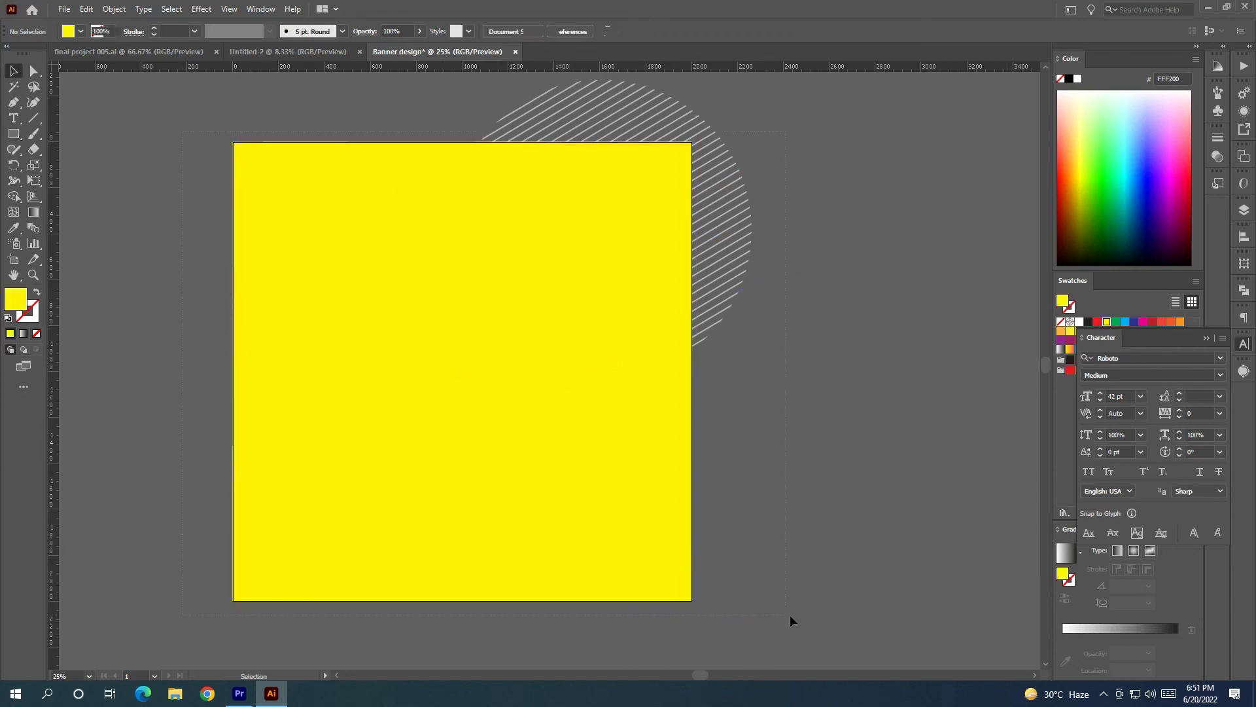
key(ctrl+a)
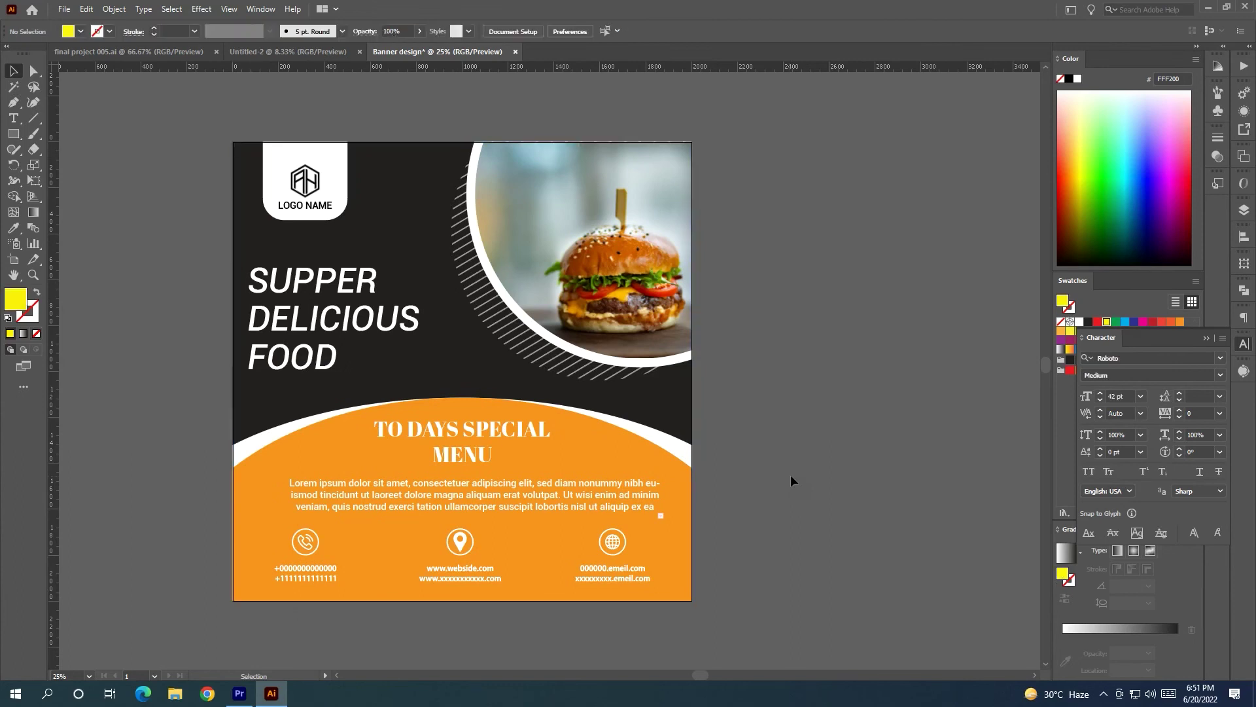